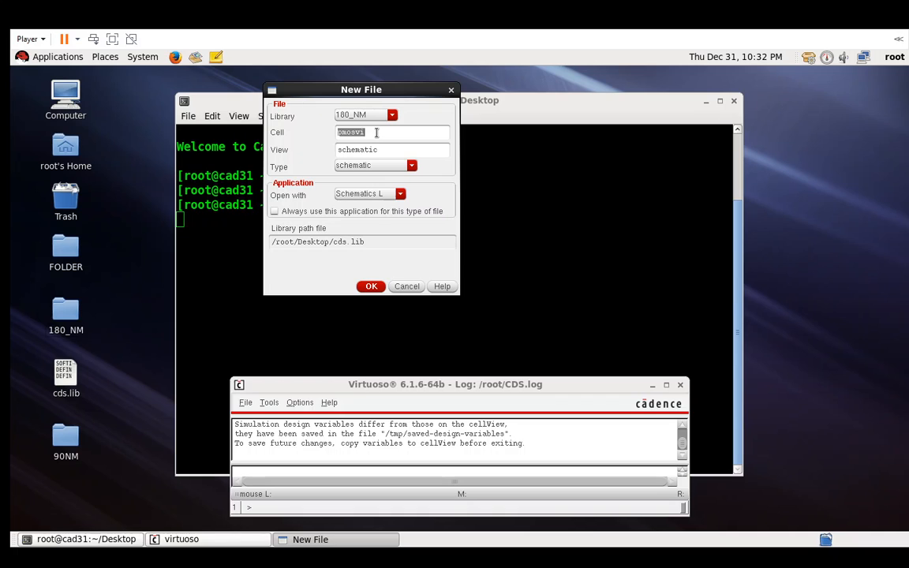
# Create a schematic cell named invChain in the 180_NM library and maximize its editing window.
pyautogui.write('invChain')
pyautogui.press('Return')
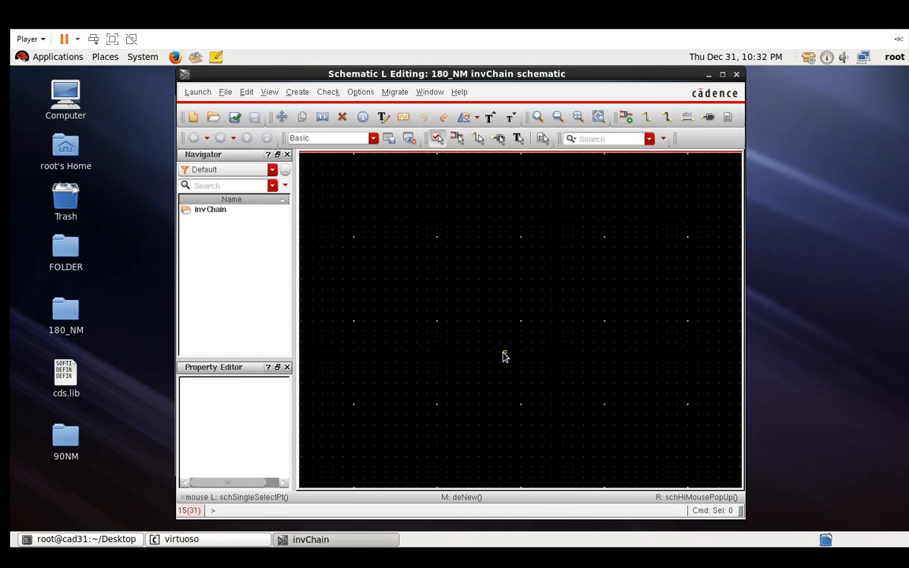
pyautogui.click(722, 74)
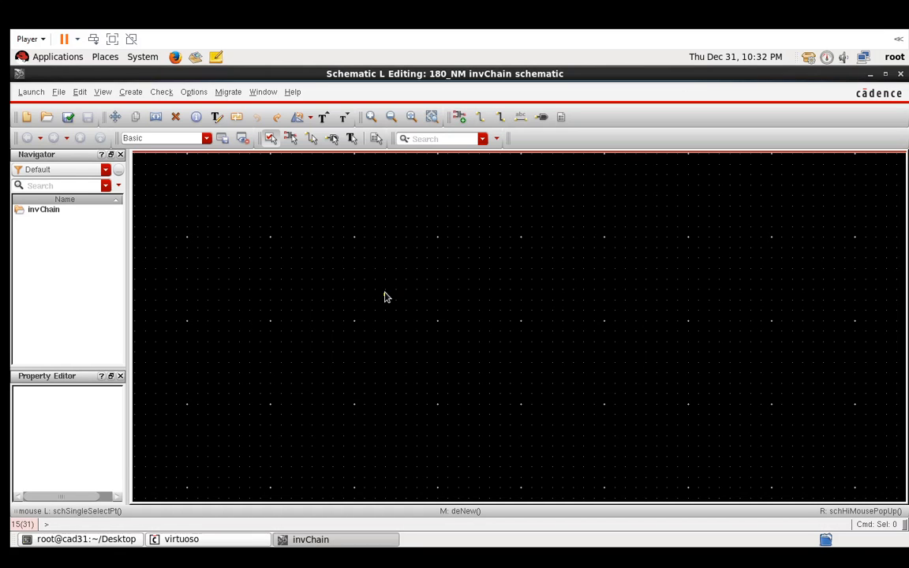
# Place an nmos symbol from the gpdk180 library near the sheet's centre with a total width of 400n.
pyautogui.press('i')
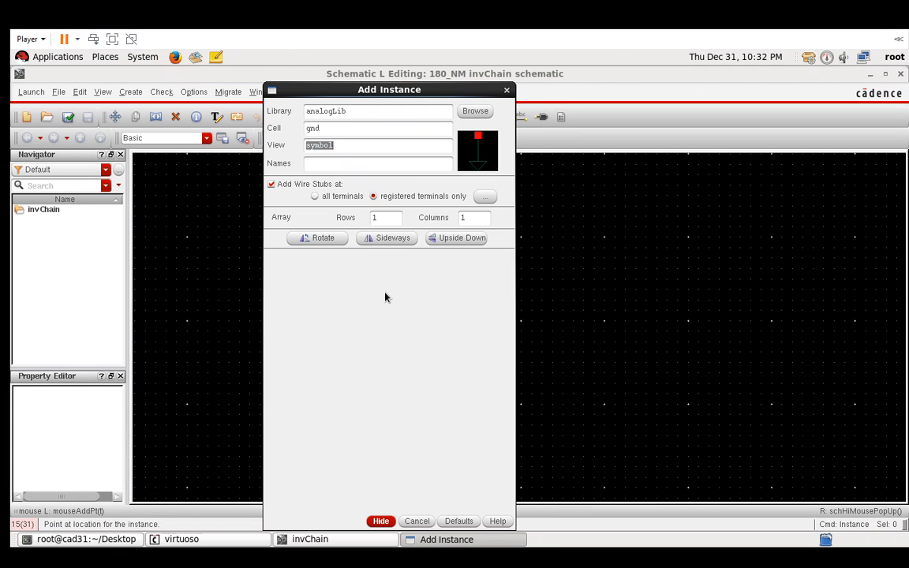
pyautogui.doubleClick(387, 112)
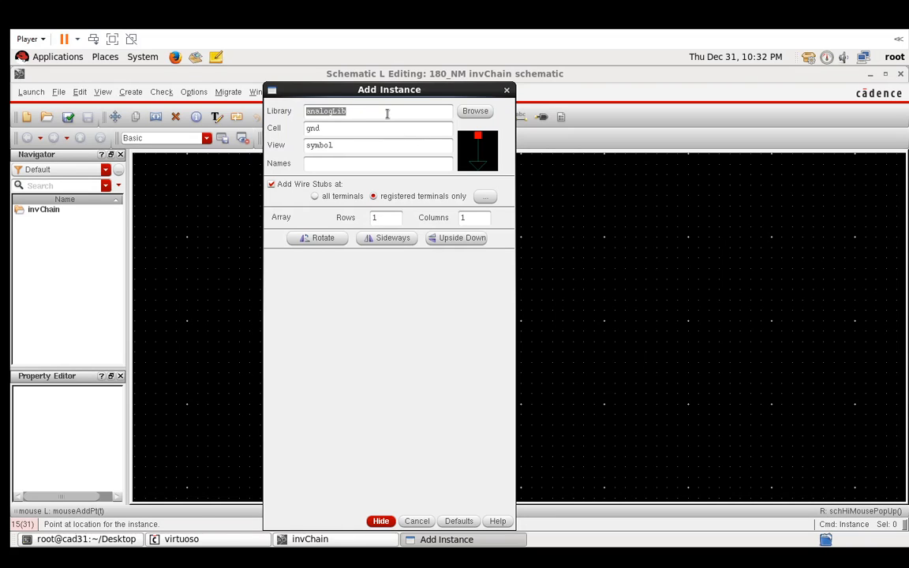
pyautogui.write('gpdk180')
pyautogui.press('Tab')
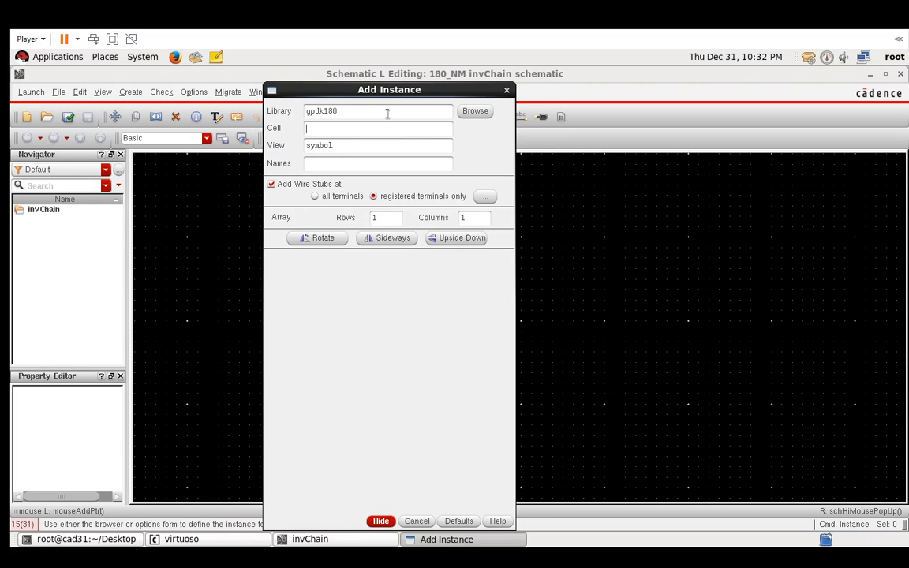
pyautogui.write('nmos')
pyautogui.press('Tab')
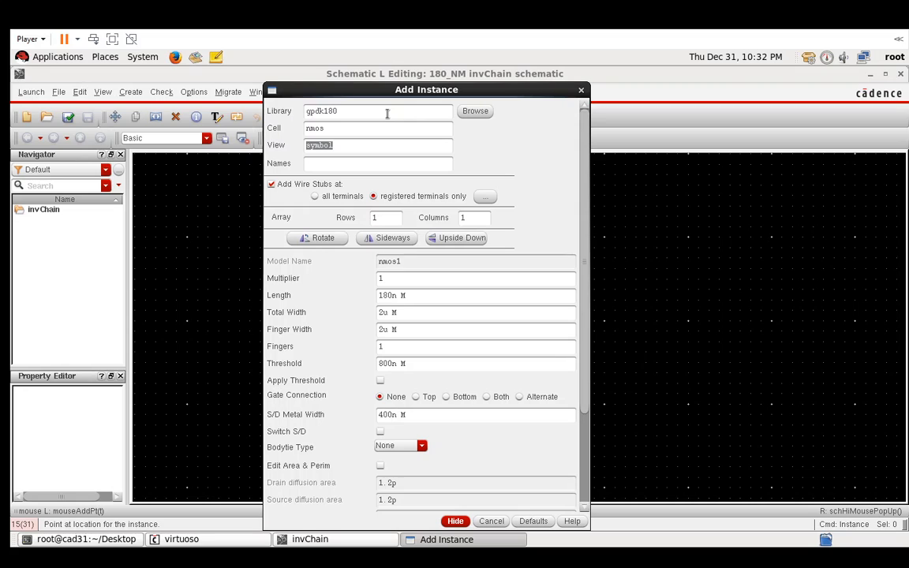
pyautogui.click(408, 312)
pyautogui.tripleClick(392, 313)
pyautogui.write('400n')
pyautogui.press('Tab')
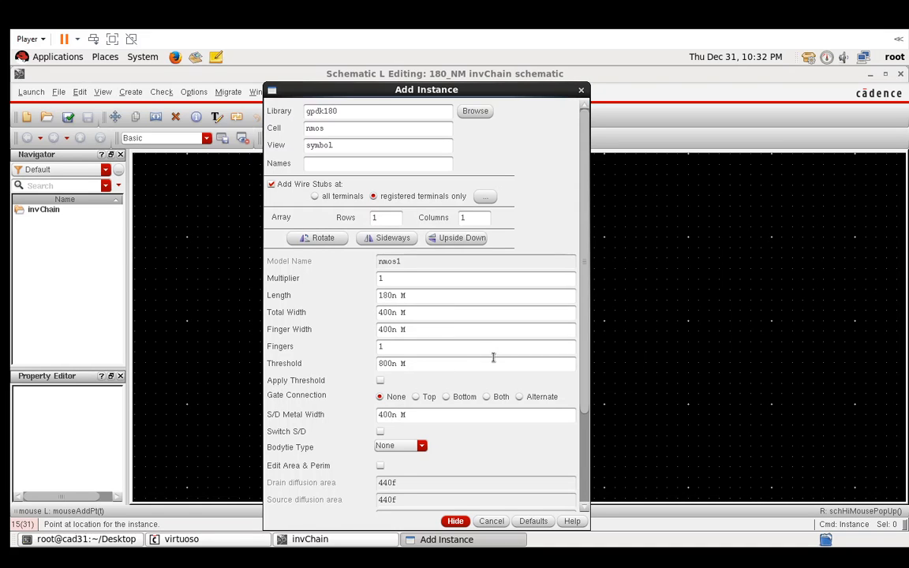
pyautogui.click(455, 521)
pyautogui.click(430, 365)
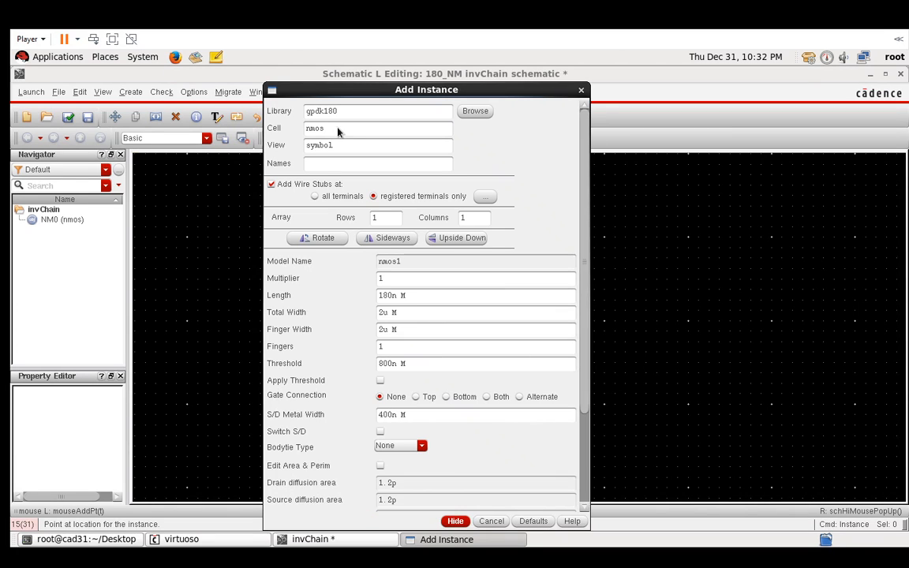
# Place a gpdk180 pmos with a total width of 800n above the nmos.
pyautogui.doubleClick(340, 131)
pyautogui.write('pmos')
pyautogui.press('Tab')
pyautogui.tripleClick(411, 312)
pyautogui.write('800n')
pyautogui.press('Tab')
pyautogui.click(458, 521)
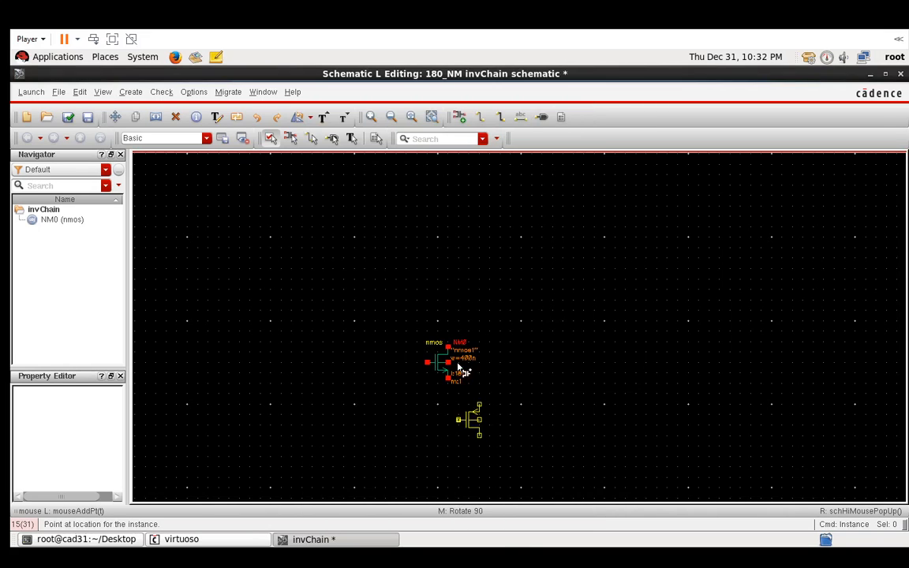
pyautogui.click(427, 270)
pyautogui.press('Escape')
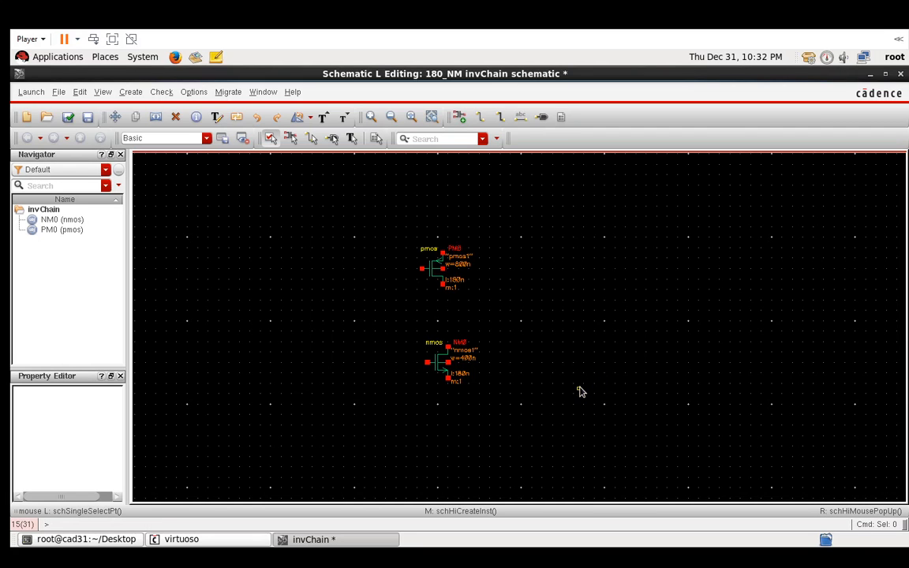
# Set the total width of a new pmos instance to 50u.
pyautogui.press('i')
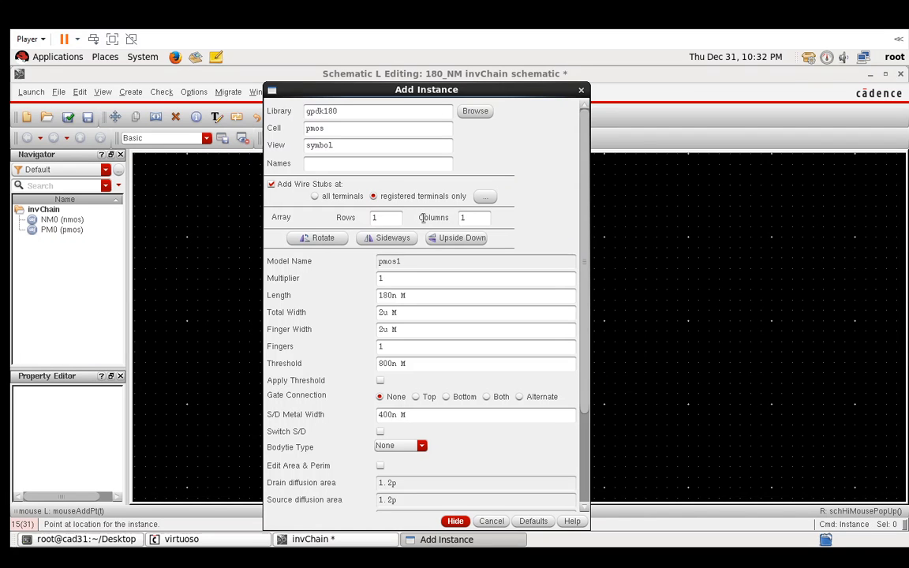
pyautogui.tripleClick(419, 312)
pyautogui.write('50u')
pyautogui.press('Tab')
# Try a total width of 60u for the pmos, and place it to the right of the 800n pmos.
pyautogui.tripleClick(426, 313)
pyautogui.write('60u')
pyautogui.press('Tab')
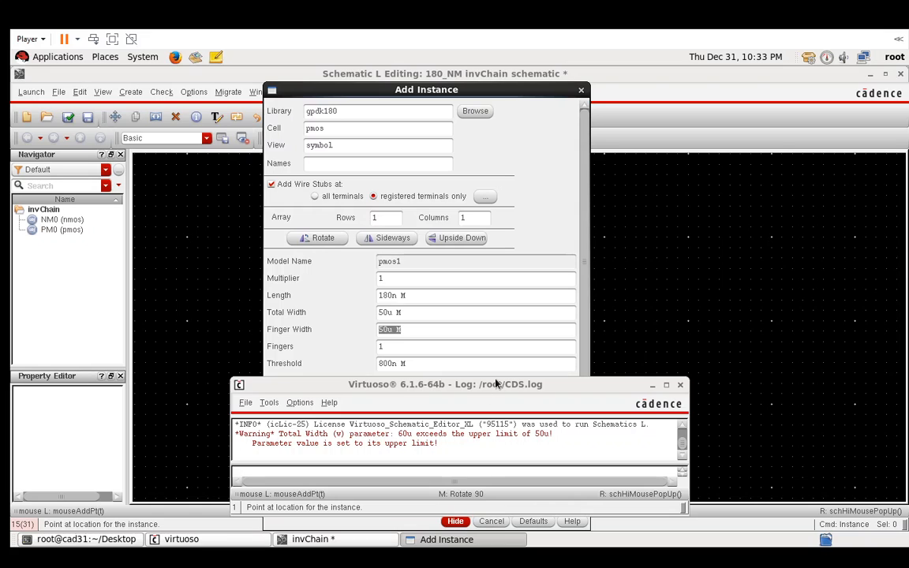
pyautogui.click(464, 519)
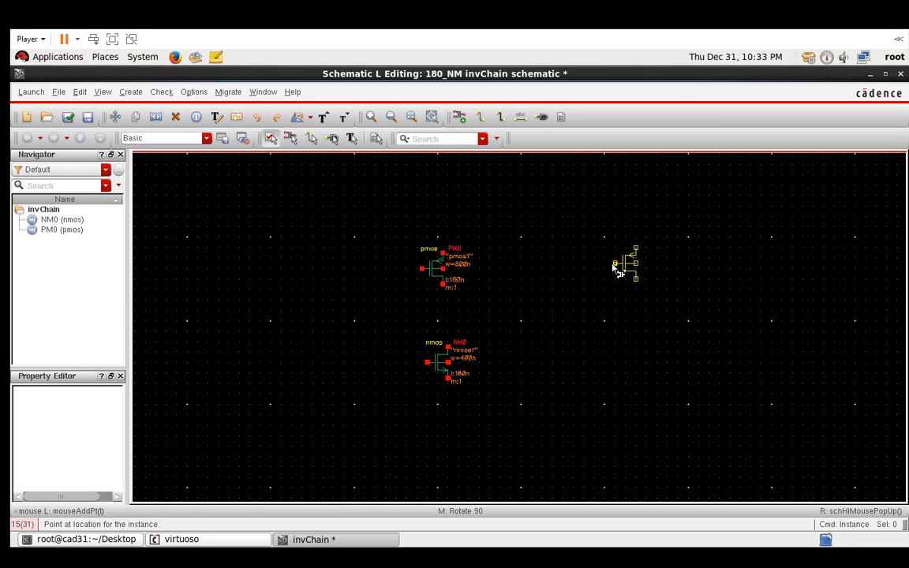
pyautogui.click(614, 266)
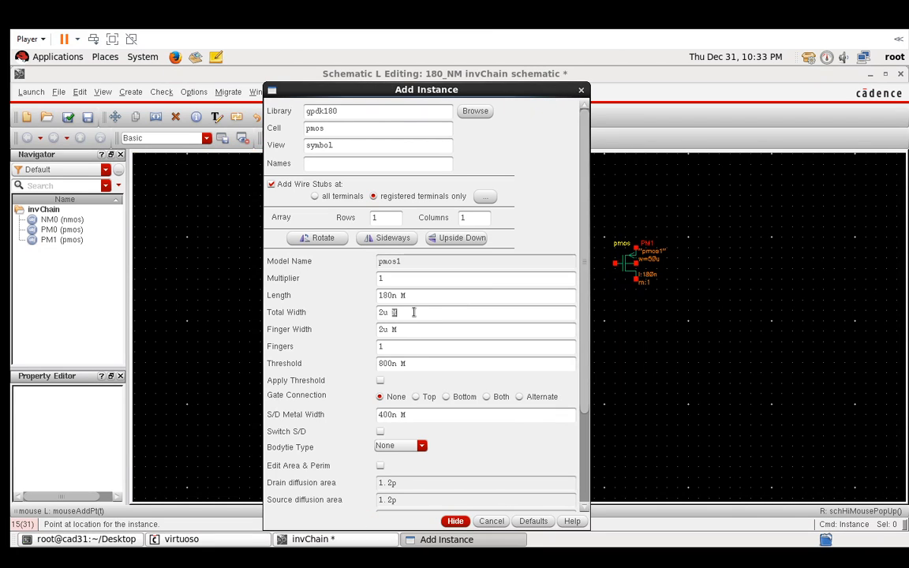
pyautogui.press('BackSpace')
pyautogui.press('BackSpace')
pyautogui.press('BackSpace')
pyautogui.press('BackSpace')
pyautogui.write('25u')
pyautogui.press('Tab')
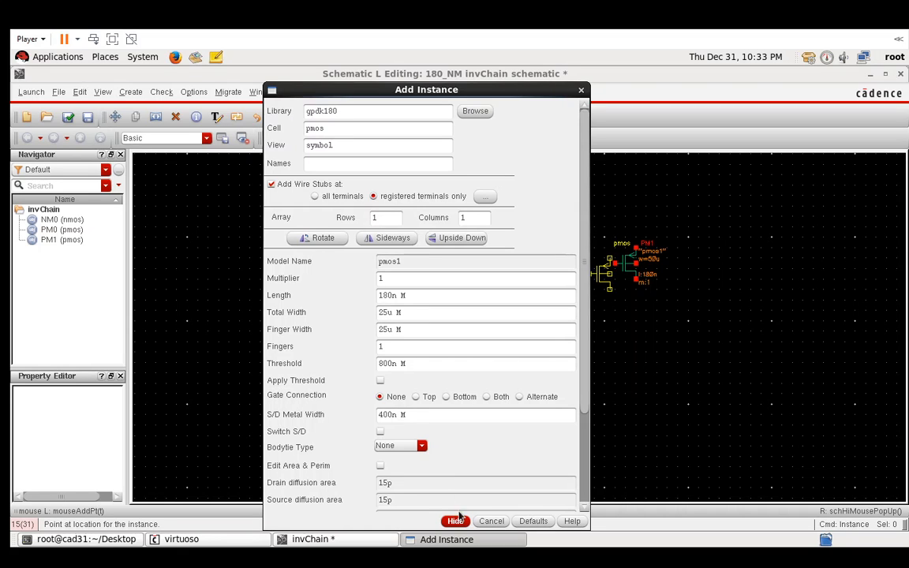
# Place a gpdk180 nmos with a total width of 25u below the 50u pmos.
pyautogui.doubleClick(337, 124)
pyautogui.write('nmos')
pyautogui.press('Tab')
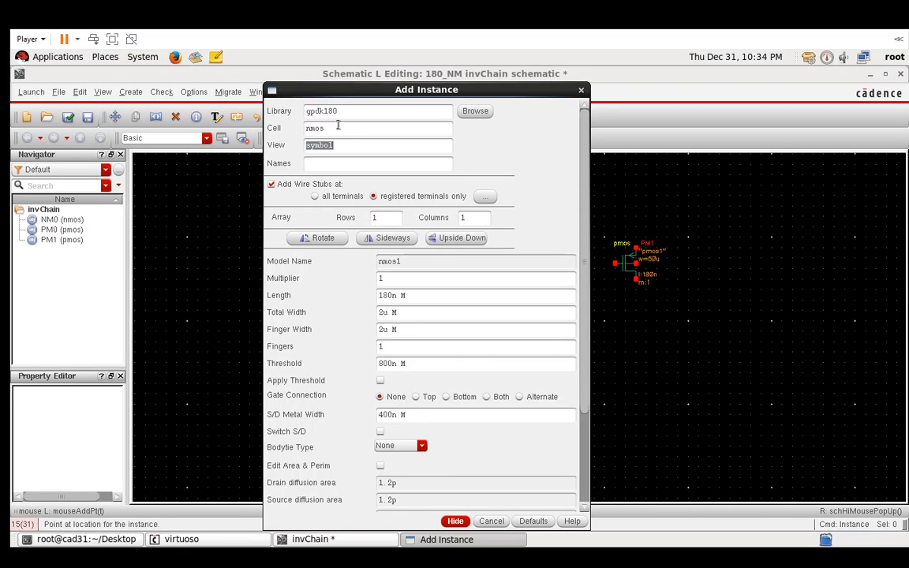
pyautogui.tripleClick(413, 313)
pyautogui.write('25u')
pyautogui.press('Tab')
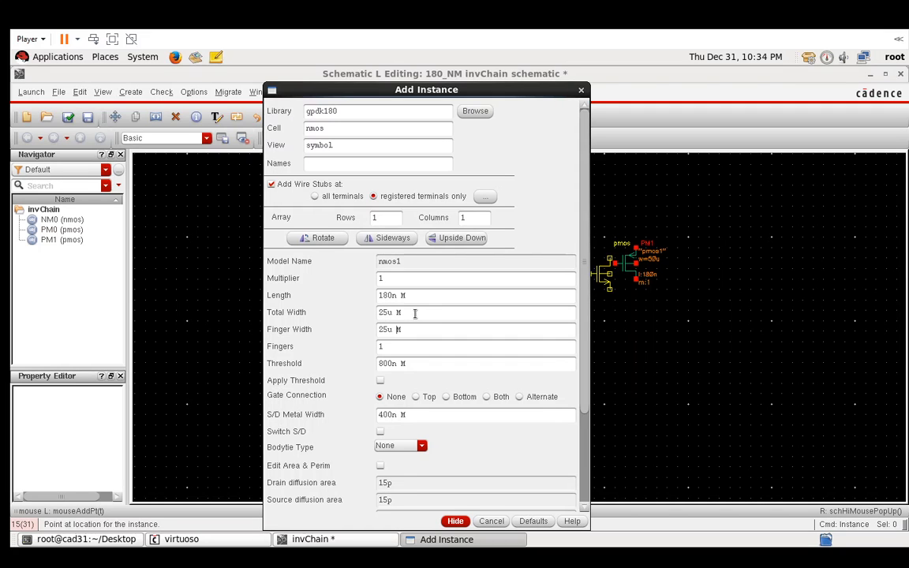
pyautogui.click(459, 521)
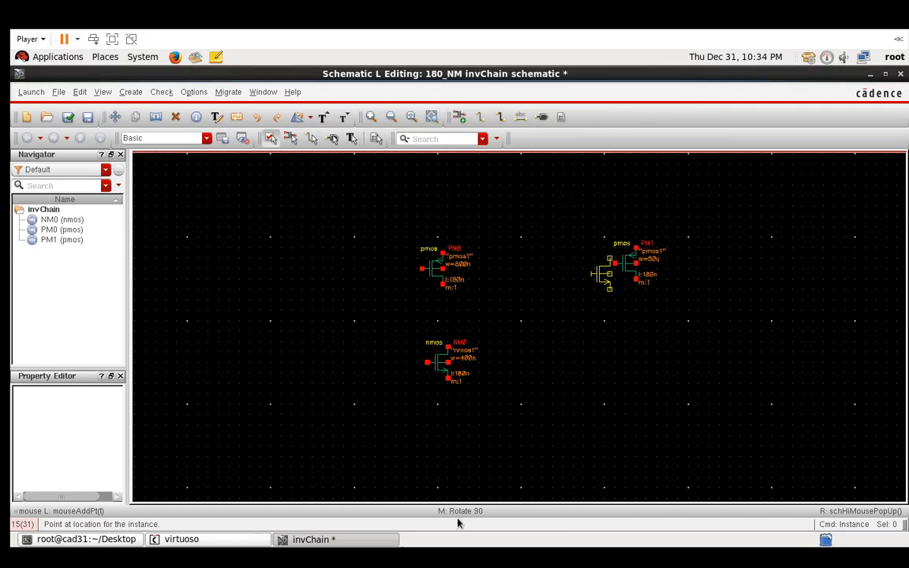
pyautogui.click(623, 360)
pyautogui.press('Escape')
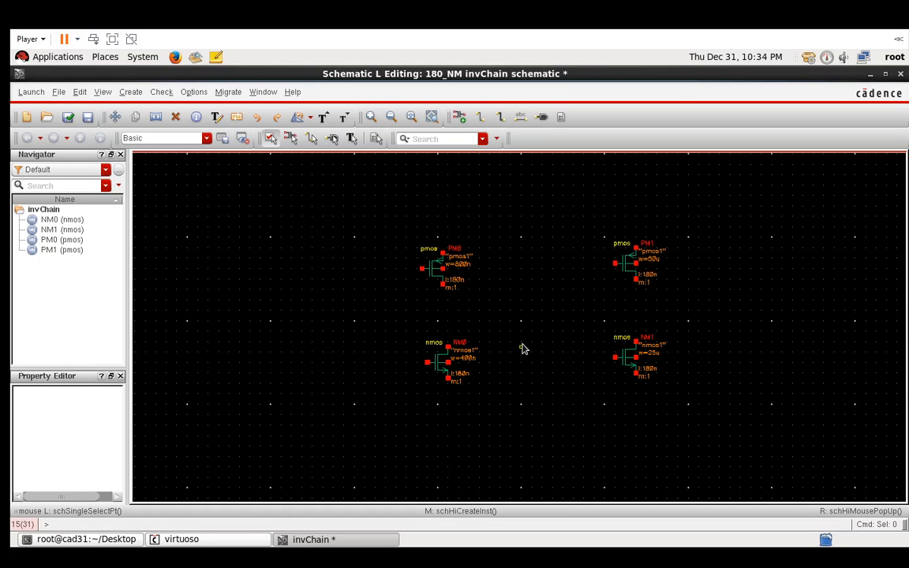
# Wire the gates of the right-hand pmos and nmos together.
pyautogui.press('w')
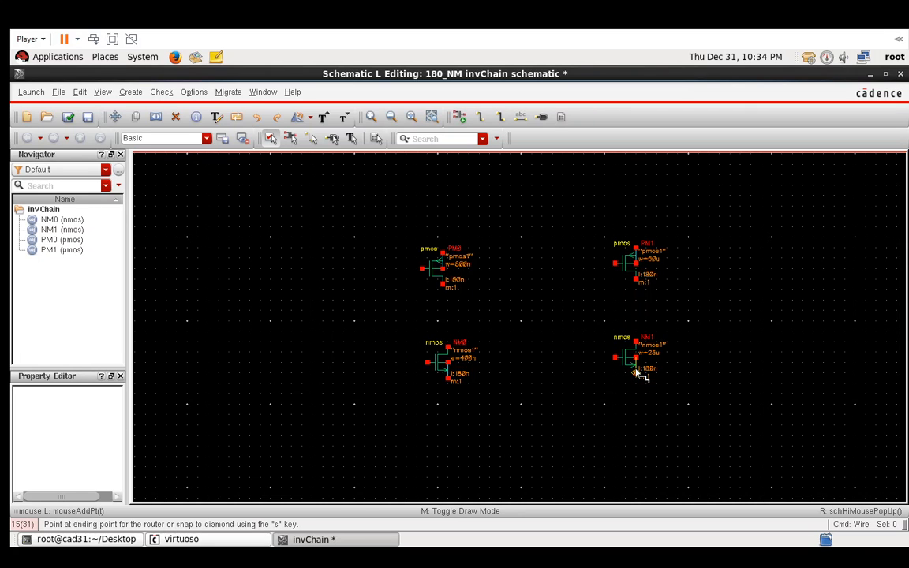
pyautogui.click(614, 264)
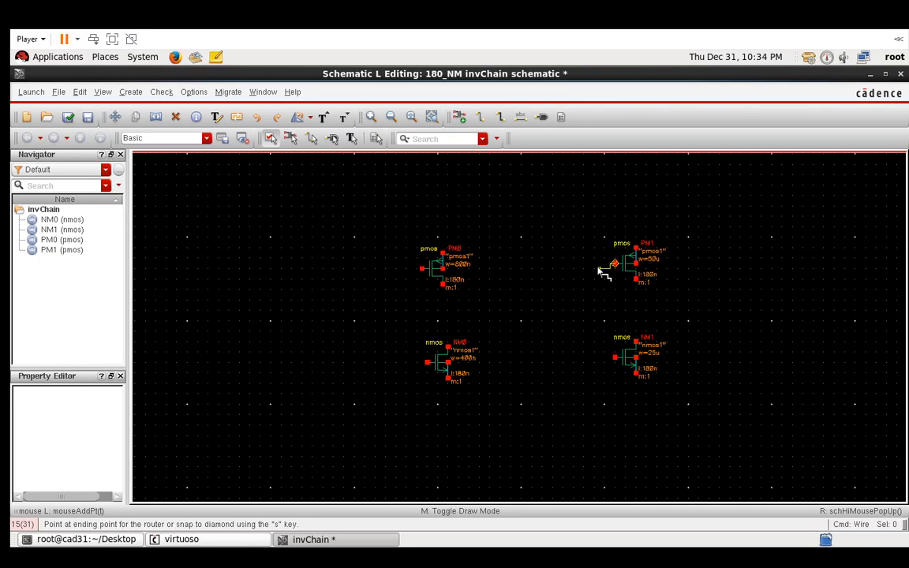
pyautogui.click(614, 357)
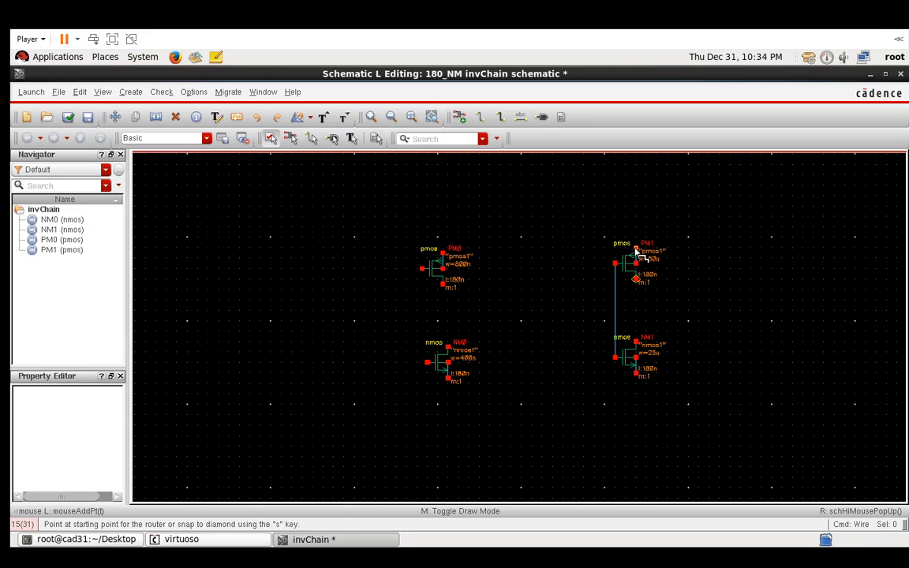
# Draw an upward wire stub from the right-hand pmos source and a downward stub from the nmos source below it.
pyautogui.click(635, 250)
pyautogui.click(636, 208)
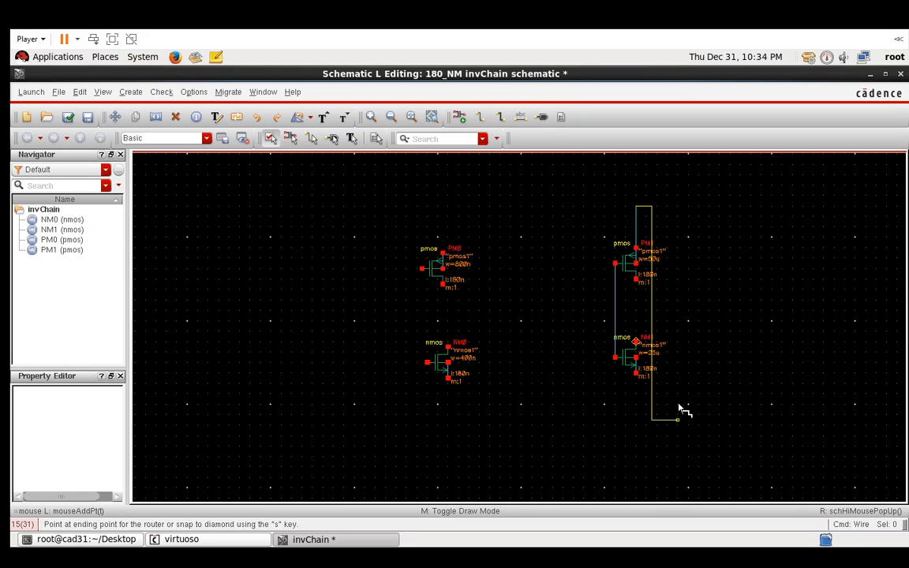
pyautogui.press('Escape')
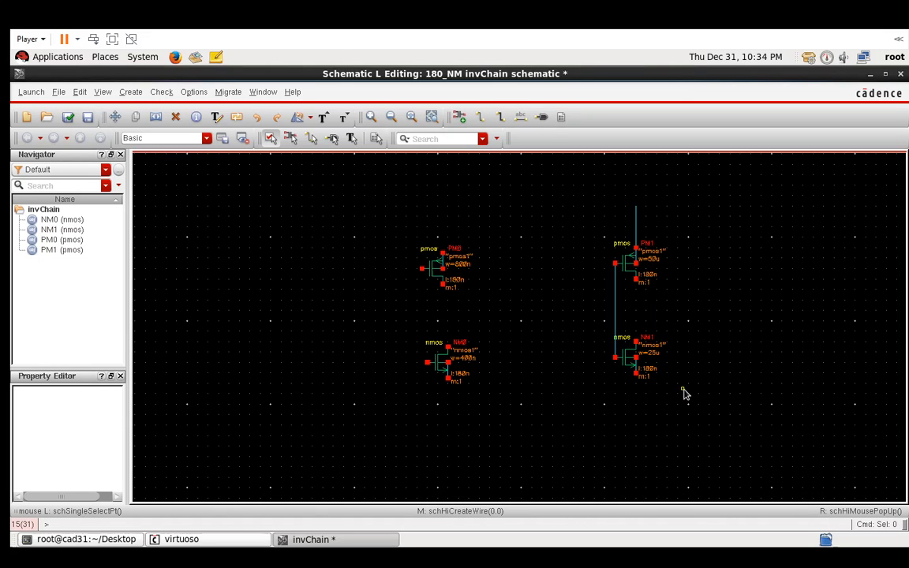
pyautogui.click(637, 374)
pyautogui.press('w')
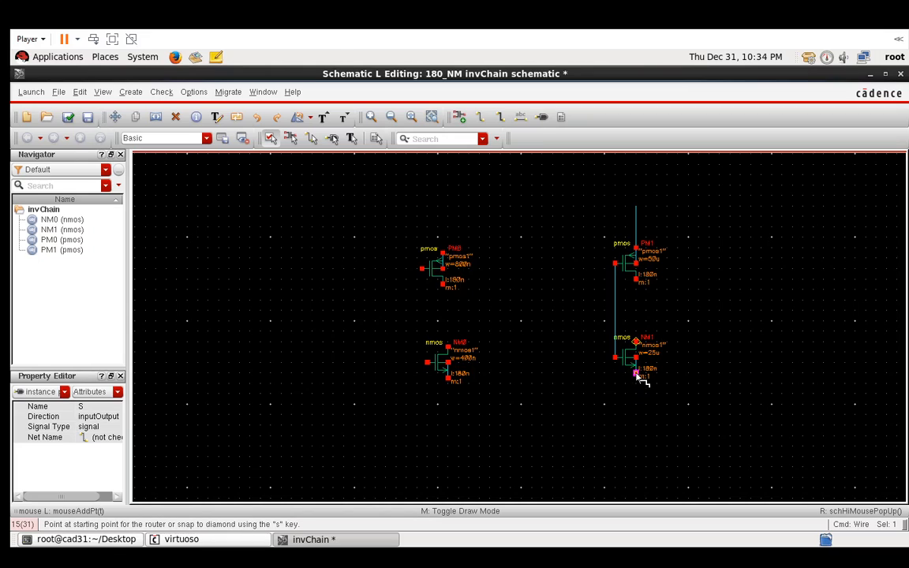
pyautogui.click(636, 376)
pyautogui.doubleClick(637, 417)
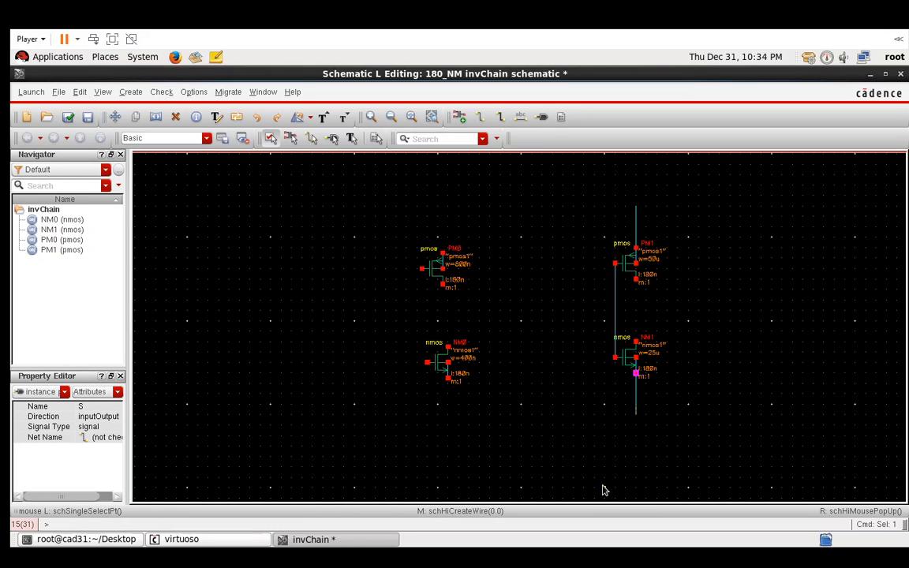
# Wire the gates of the left-hand pmos and nmos together.
pyautogui.press('w')
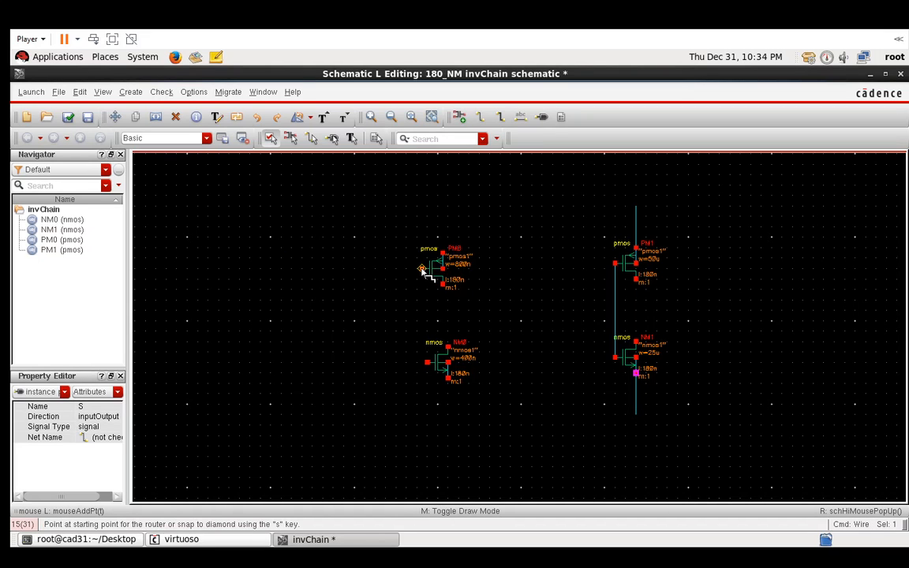
pyautogui.click(423, 269)
pyautogui.click(427, 362)
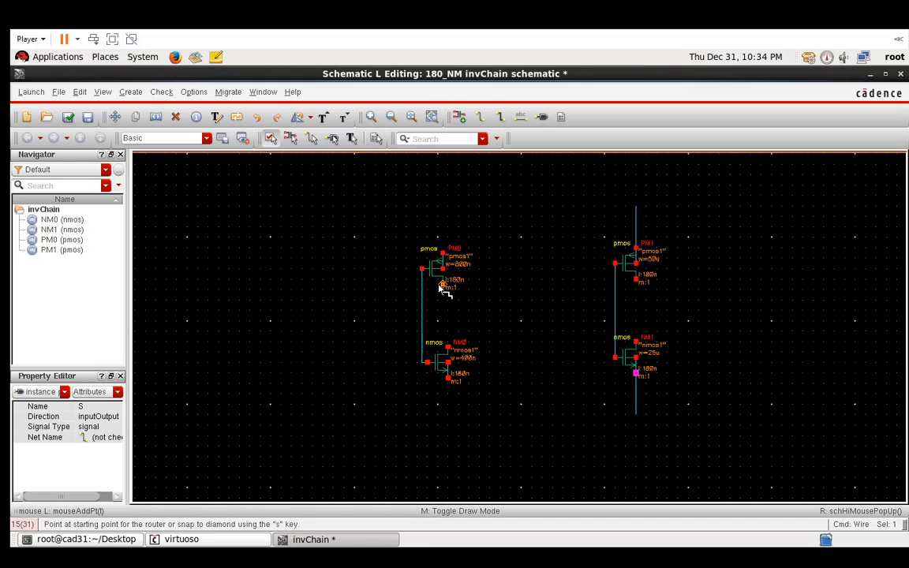
# Wire the pmos drain to the nmos drain in both the left-hand and right-hand transistor pairs.
pyautogui.click(442, 285)
pyautogui.click(447, 347)
pyautogui.click(636, 278)
pyautogui.click(636, 341)
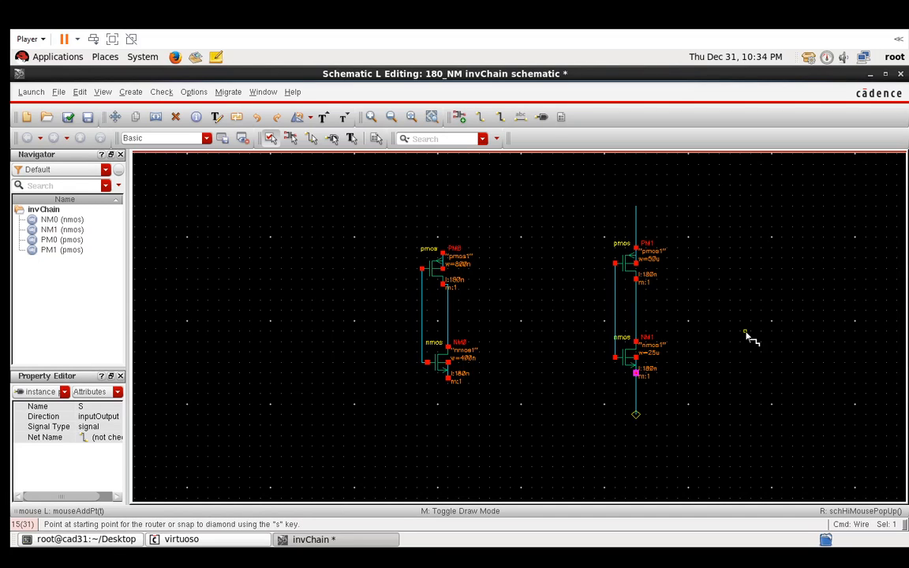
pyautogui.press('Escape')
# Choose the vdc cell from analogLib as the next instance to add.
pyautogui.press('i')
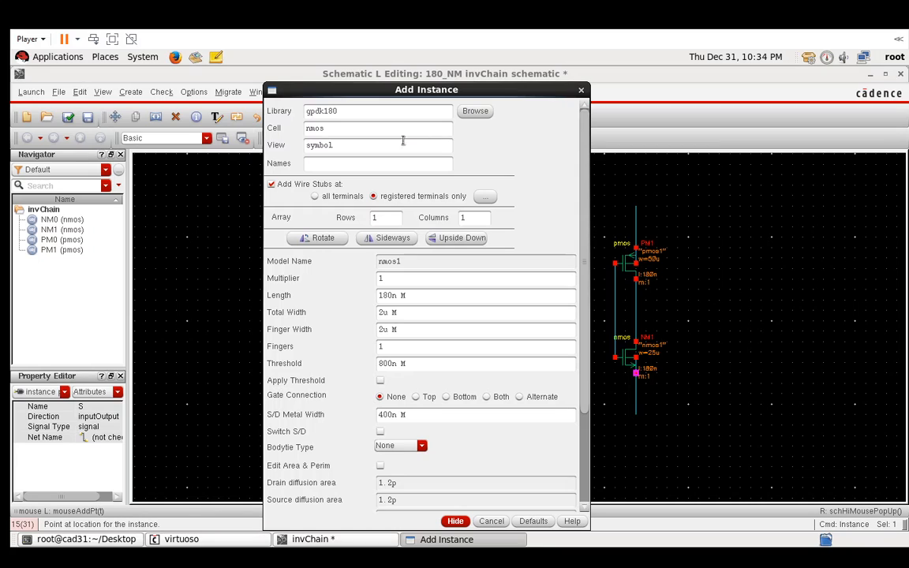
pyautogui.doubleClick(356, 113)
pyautogui.write('aba')
pyautogui.press('BackSpace')
pyautogui.press('BackSpace')
pyautogui.write('nalogLib')
pyautogui.press('Tab')
pyautogui.write('vdc')
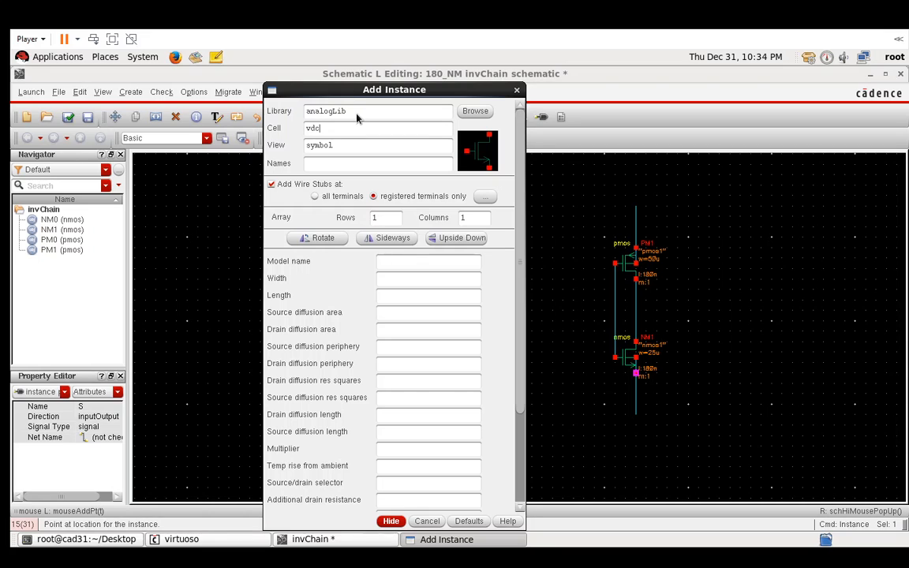
pyautogui.press('Tab')
# Set the DC voltage to 1.8 and place one vdc source beside the top of each transistor pair.
pyautogui.click(424, 296)
pyautogui.write('1')
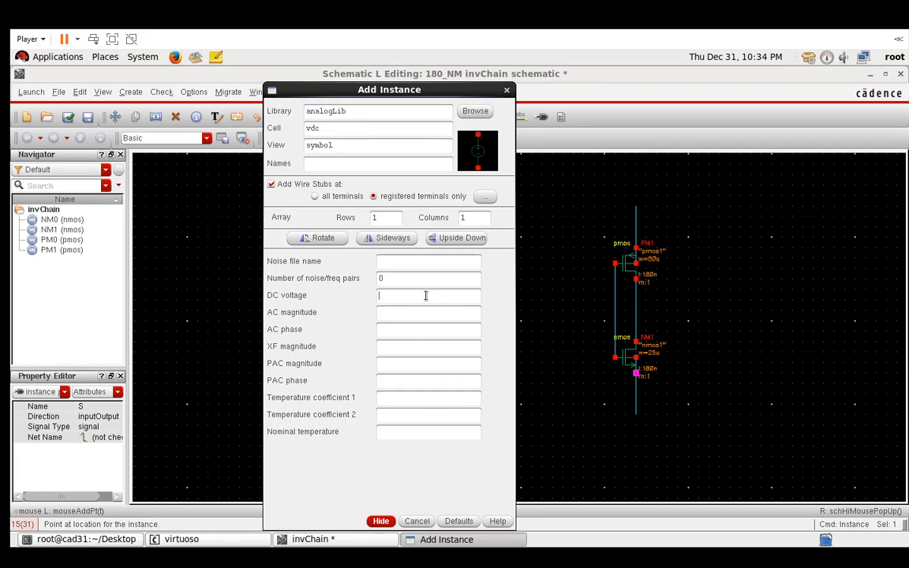
pyautogui.write('.8')
pyautogui.press('Tab')
pyautogui.click(391, 520)
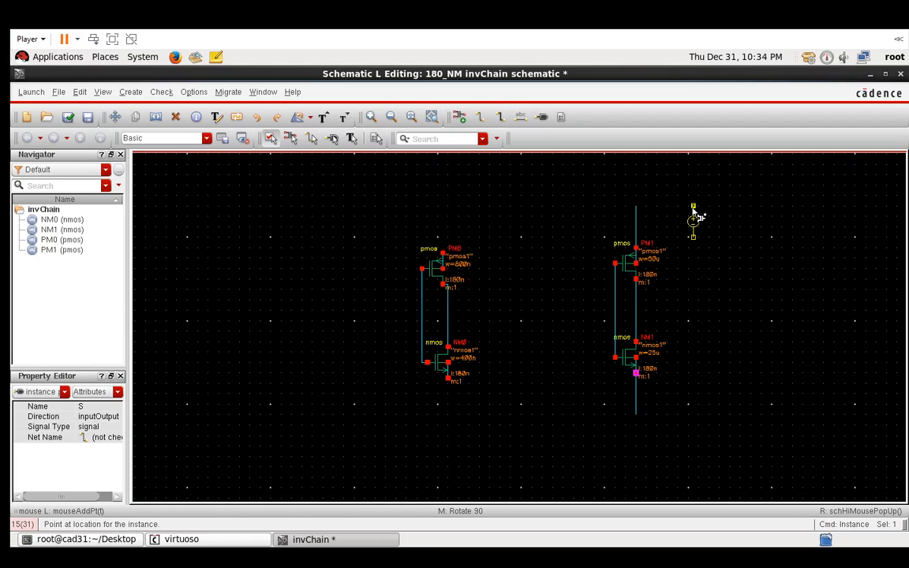
pyautogui.click(692, 207)
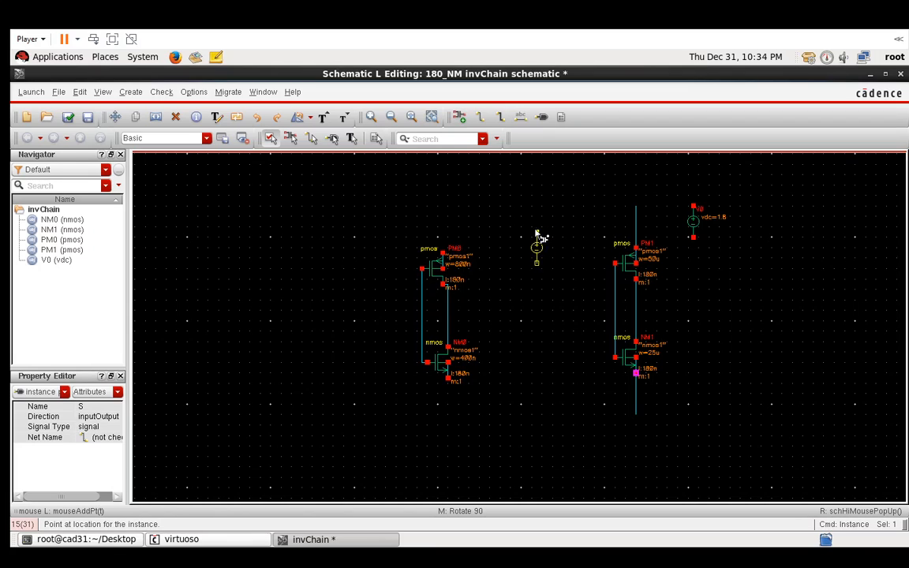
pyautogui.click(489, 211)
pyautogui.press('Escape')
# Wire the pmos source of each inverter to the positive terminal of the vdc source beside it.
pyautogui.press('w')
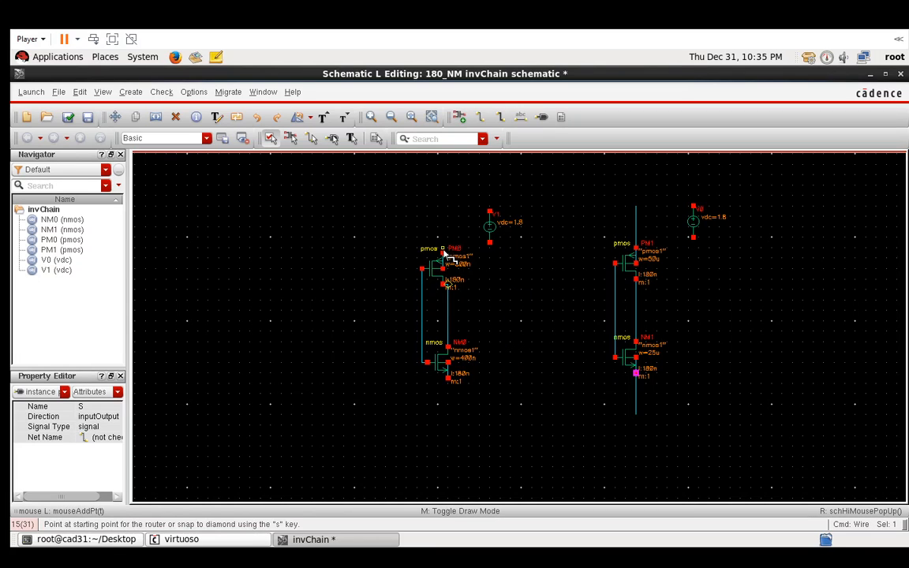
pyautogui.click(444, 254)
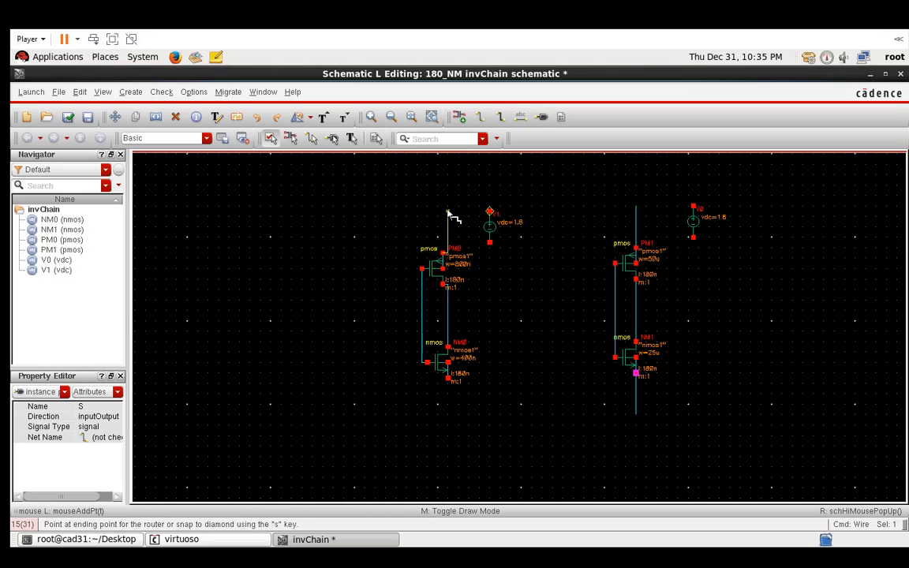
pyautogui.click(489, 211)
pyautogui.click(636, 207)
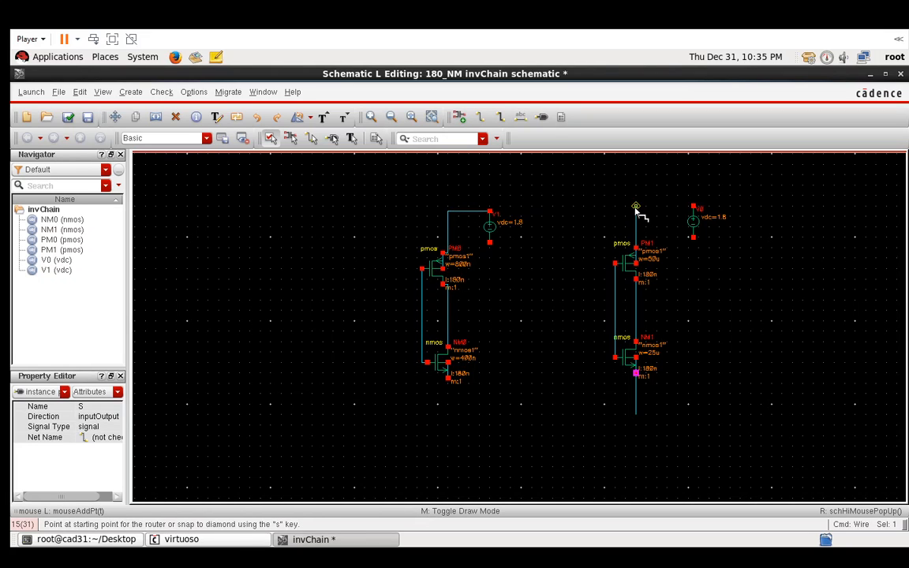
pyautogui.click(691, 208)
pyautogui.press('Escape')
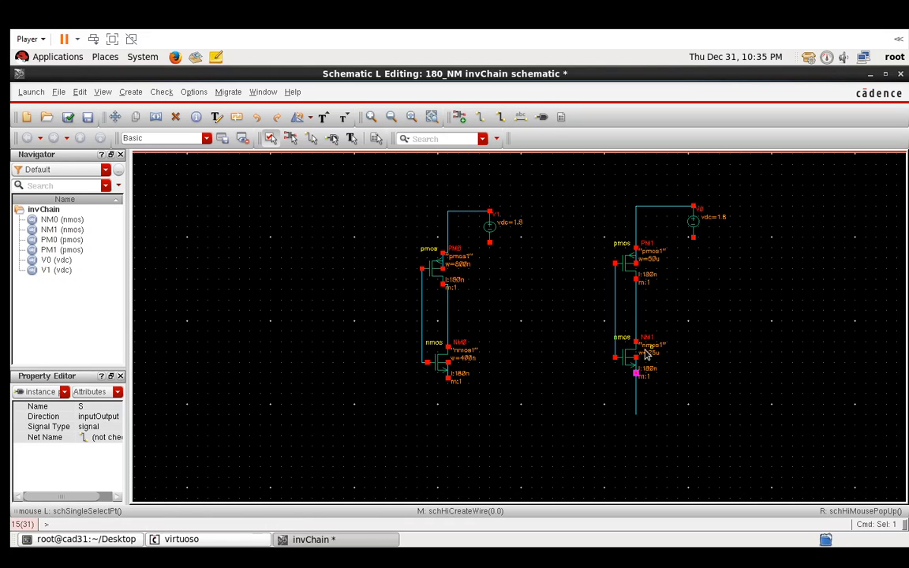
# Add four analogLib gnd symbols, one below each vdc source and one below the nmos source of each inverter.
pyautogui.press('i')
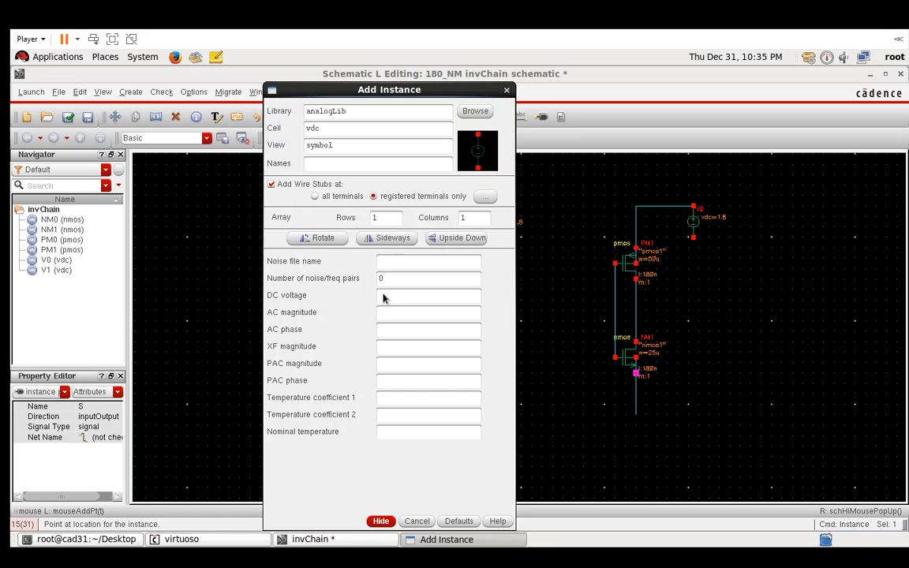
pyautogui.doubleClick(342, 127)
pyautogui.write('gnd')
pyautogui.press('Tab')
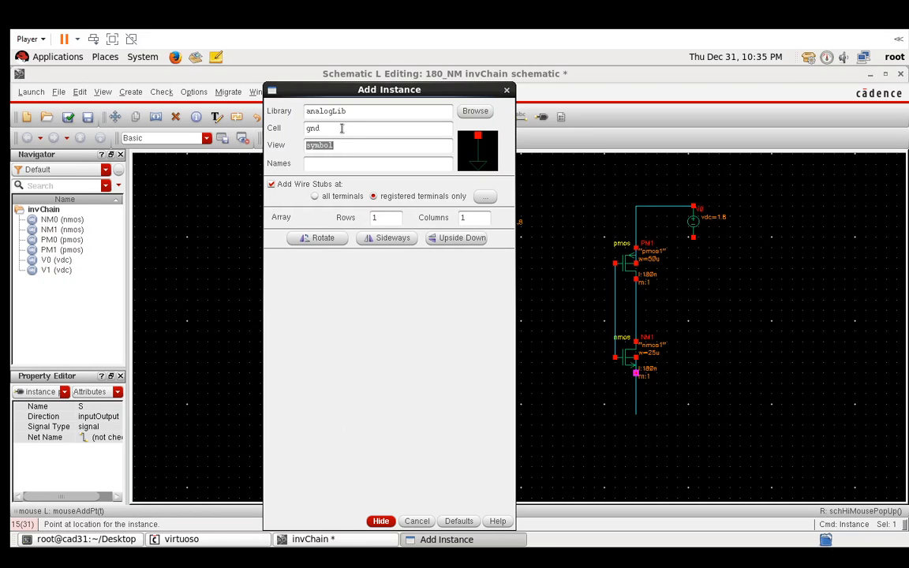
pyautogui.click(382, 521)
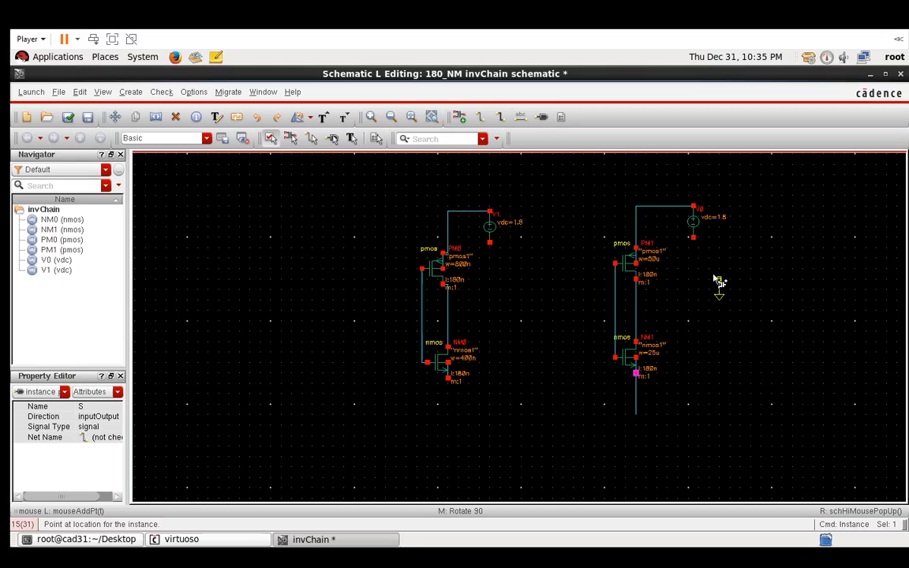
pyautogui.click(693, 238)
pyautogui.click(636, 415)
pyautogui.click(447, 416)
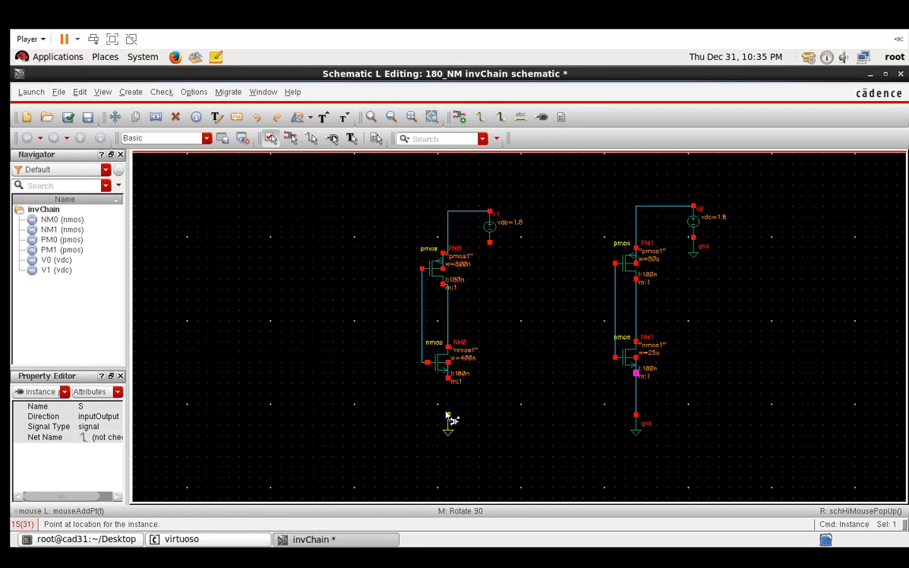
pyautogui.click(489, 259)
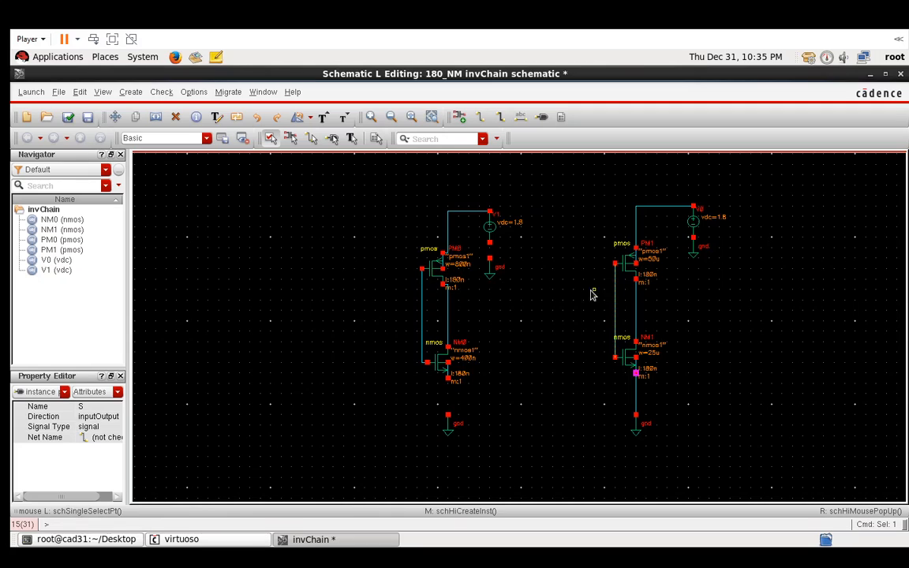
# Wire the left-hand vdc source and the left-hand nmos source to the gnd symbols below them.
pyautogui.press('w')
pyautogui.click(489, 244)
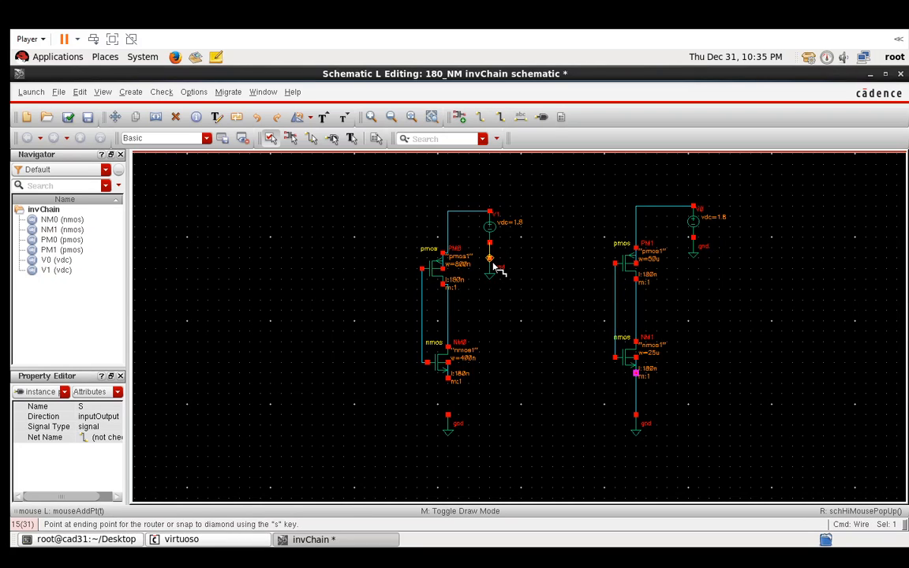
pyautogui.click(490, 259)
pyautogui.click(448, 379)
pyautogui.click(448, 416)
pyautogui.press('Escape')
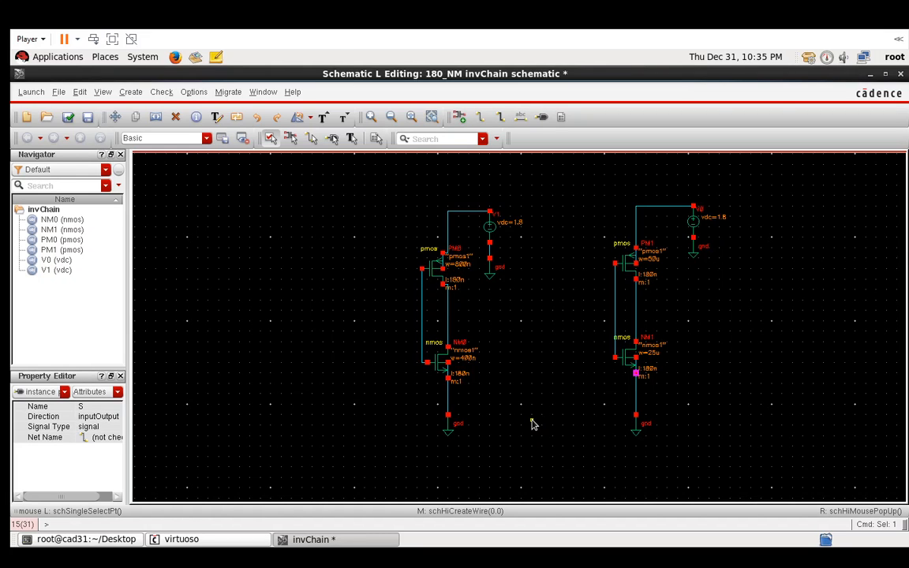
# Choose the vpulse cell from analogLib as the next instance to add.
pyautogui.press('i')
pyautogui.click(331, 128)
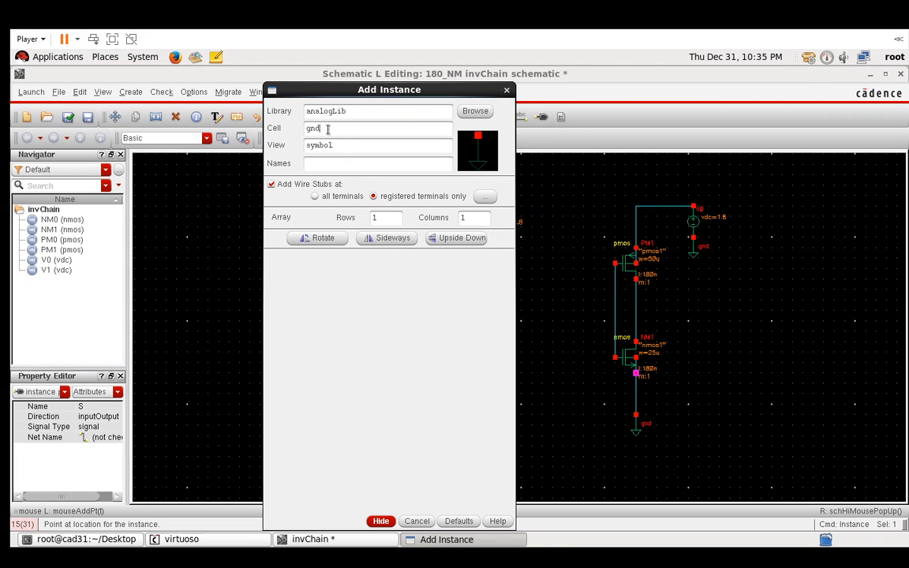
pyautogui.doubleClick(327, 130)
pyautogui.write('vpulse')
pyautogui.press('Tab')
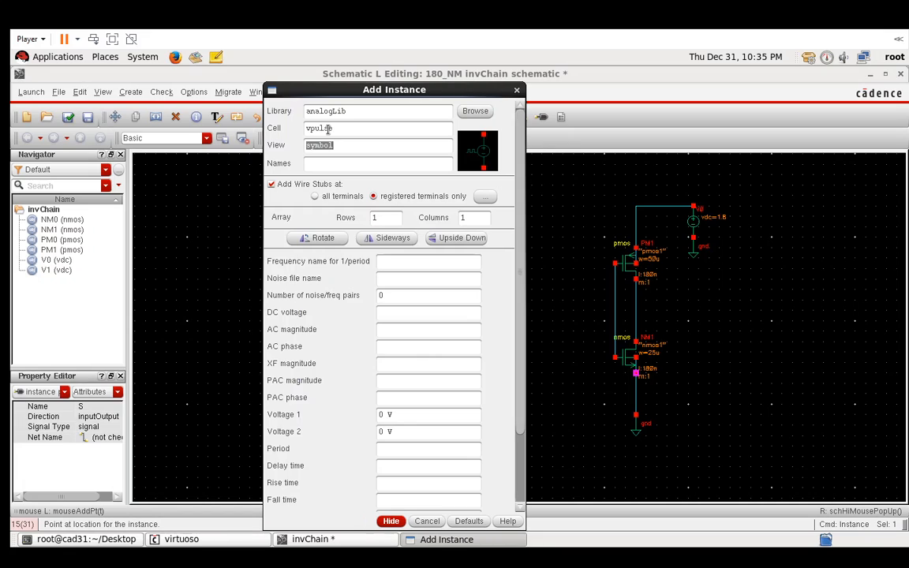
# Set the vpulse DC voltage and Voltage 2 to 1.8 V, period to 20n, rise and fall times to 10p, and pulse width to 10n.
pyautogui.click(399, 311)
pyautogui.write('1.8')
pyautogui.press('Tab')
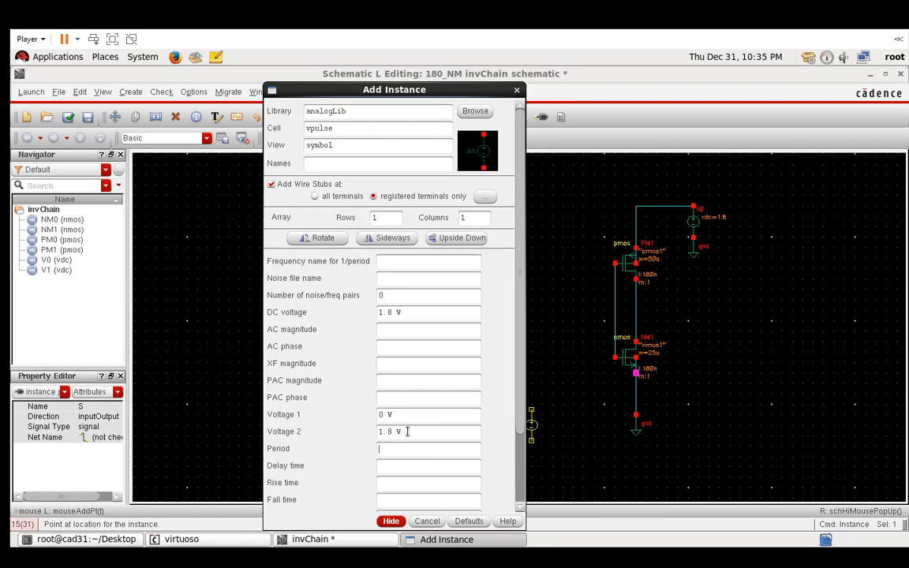
pyautogui.write('2010p')
pyautogui.press('Tab')
pyautogui.press('Tab')
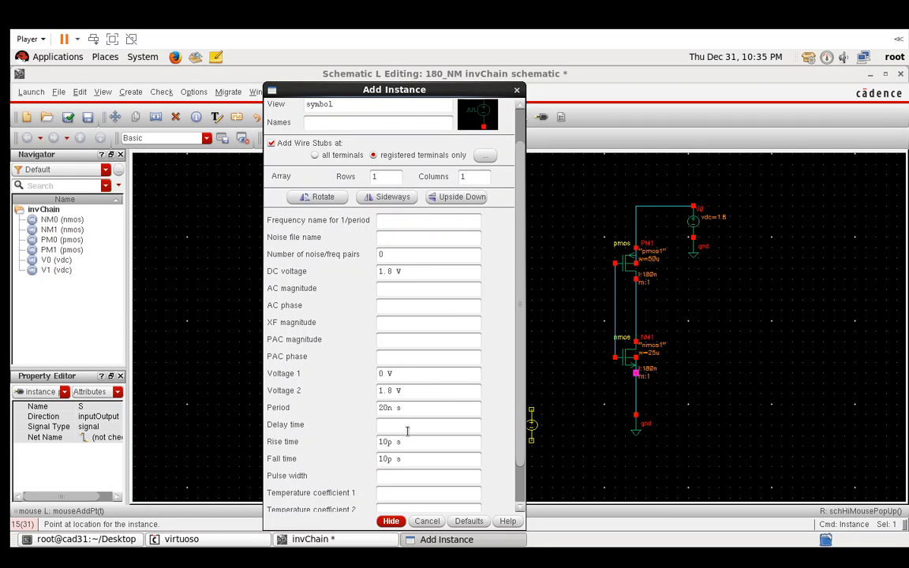
pyautogui.write('10n')
pyautogui.press('Tab')
# Place the vpulse source to the left of the first inverter's gate connection.
pyautogui.click(392, 522)
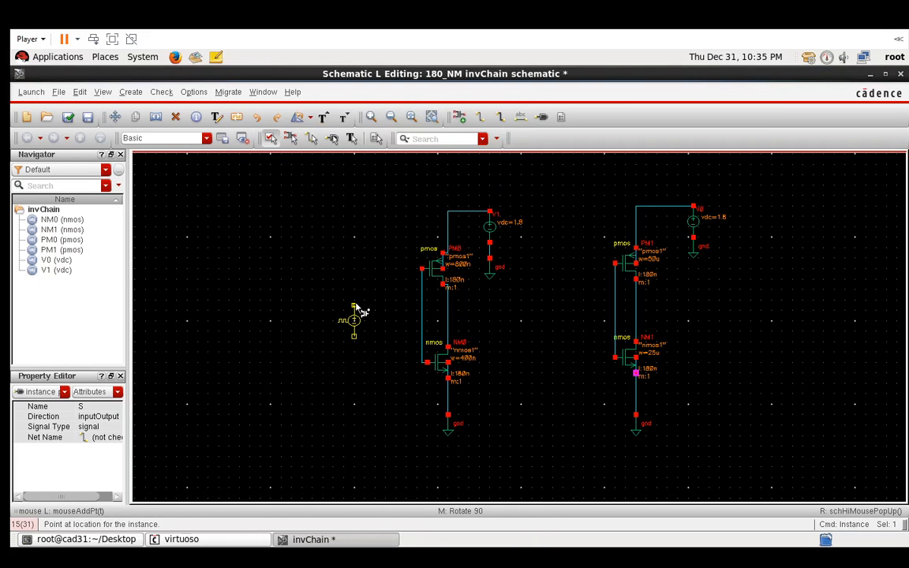
pyautogui.click(358, 314)
pyautogui.press('Escape')
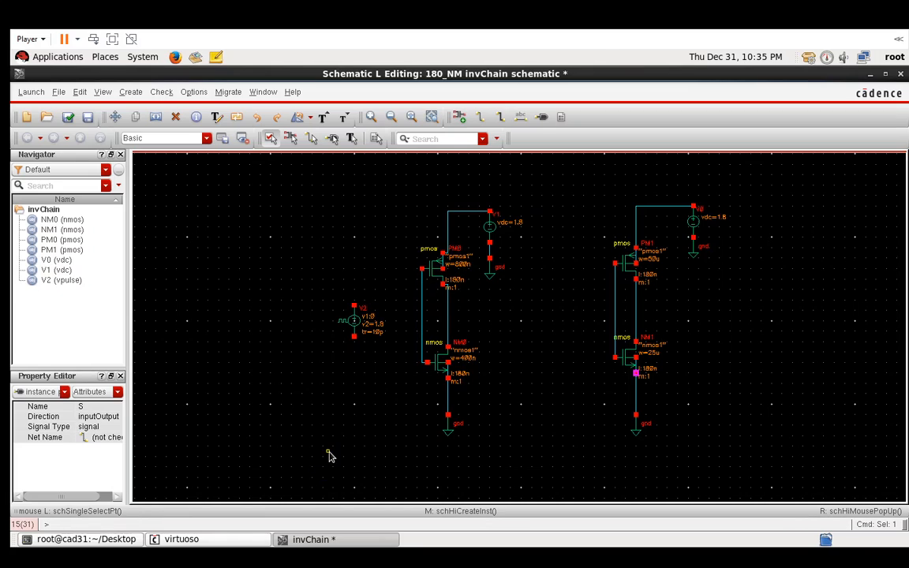
# Wire the vpulse source's upper terminal to the first inverter's gates and its lower terminal to that inverter's ground wire.
pyautogui.press('w')
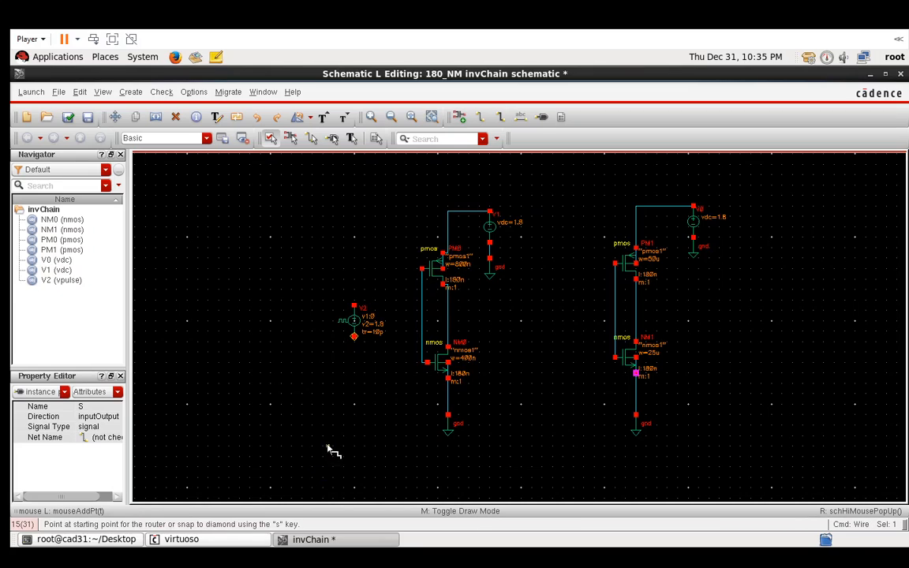
pyautogui.click(359, 310)
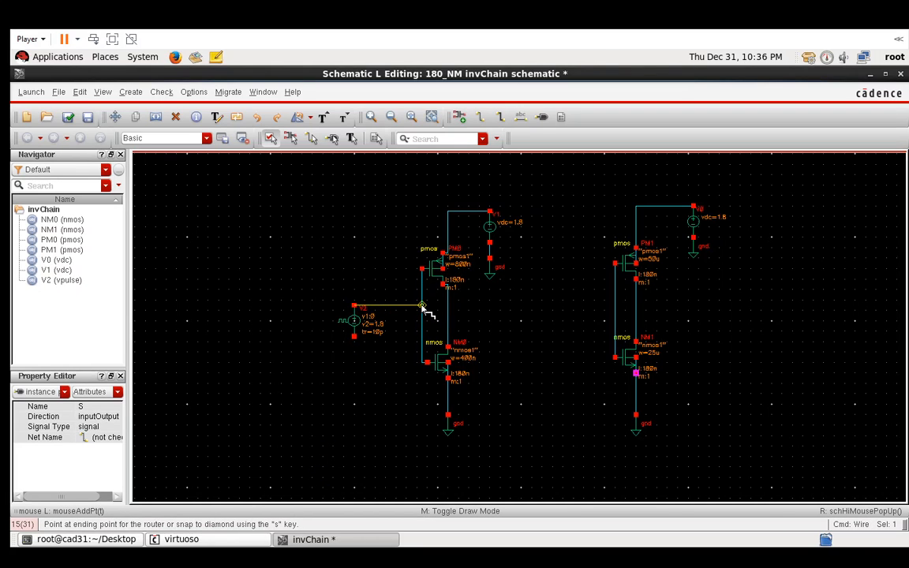
pyautogui.click(422, 307)
pyautogui.click(355, 337)
pyautogui.click(447, 394)
pyautogui.press('Escape')
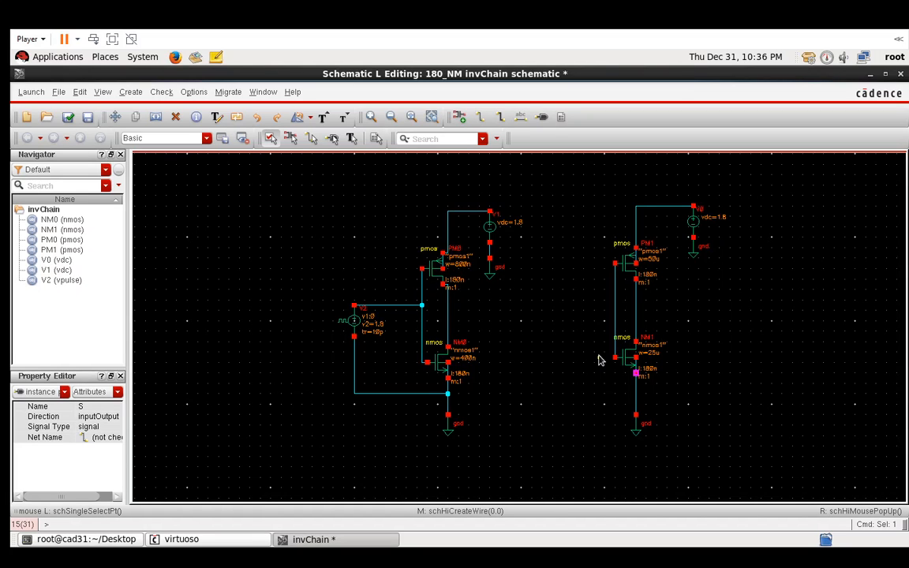
# Wire the first inverter's output to the second inverter's gates, and check and save the schematic.
pyautogui.press('w')
pyautogui.click(448, 320)
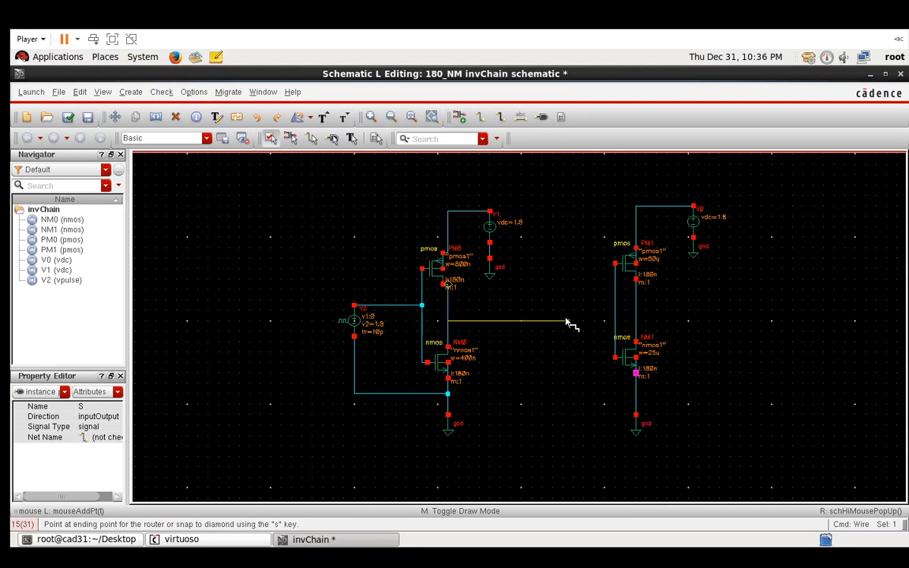
pyautogui.click(615, 315)
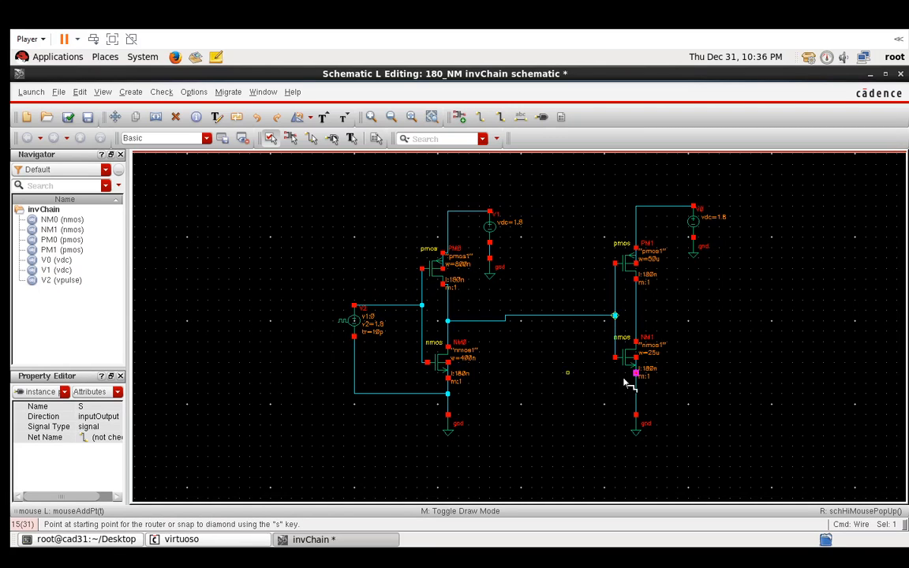
pyautogui.press('Escape')
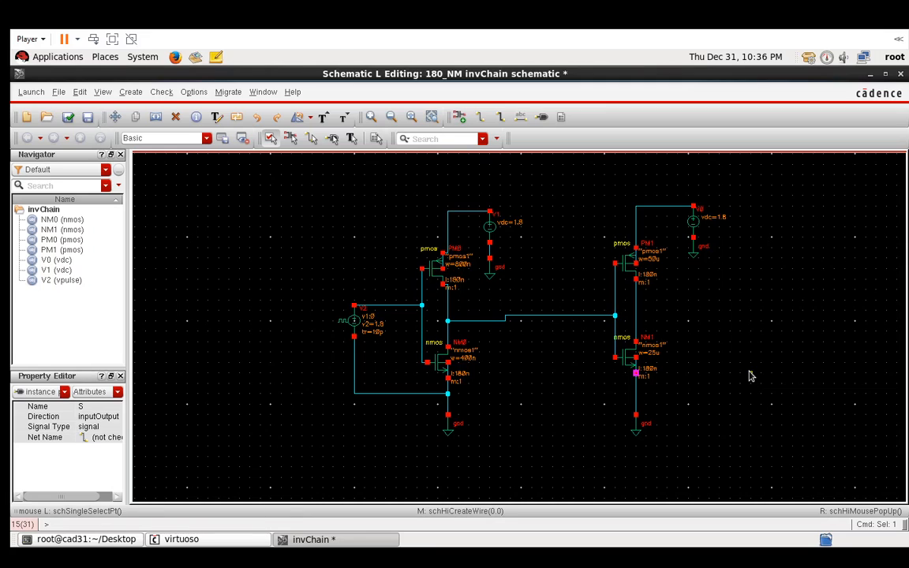
pyautogui.press('f')
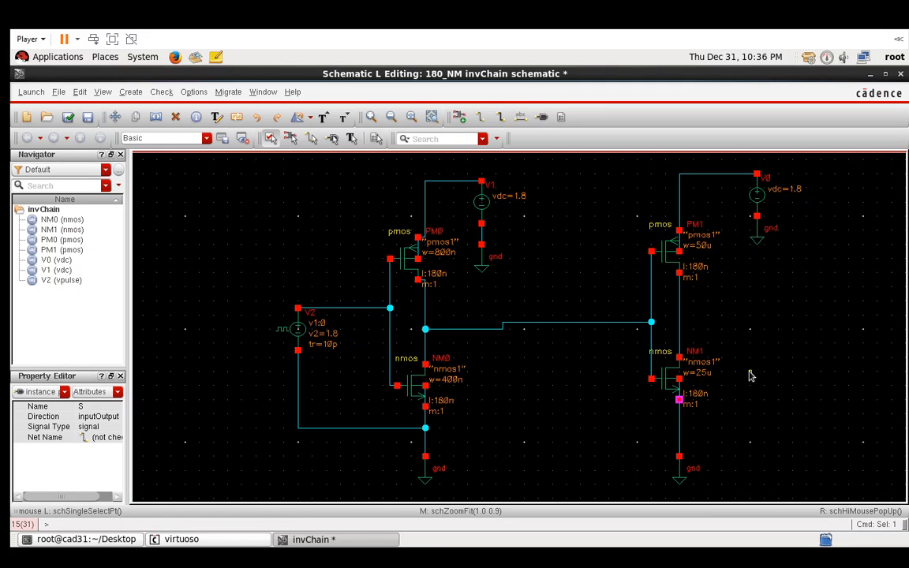
pyautogui.click(68, 117)
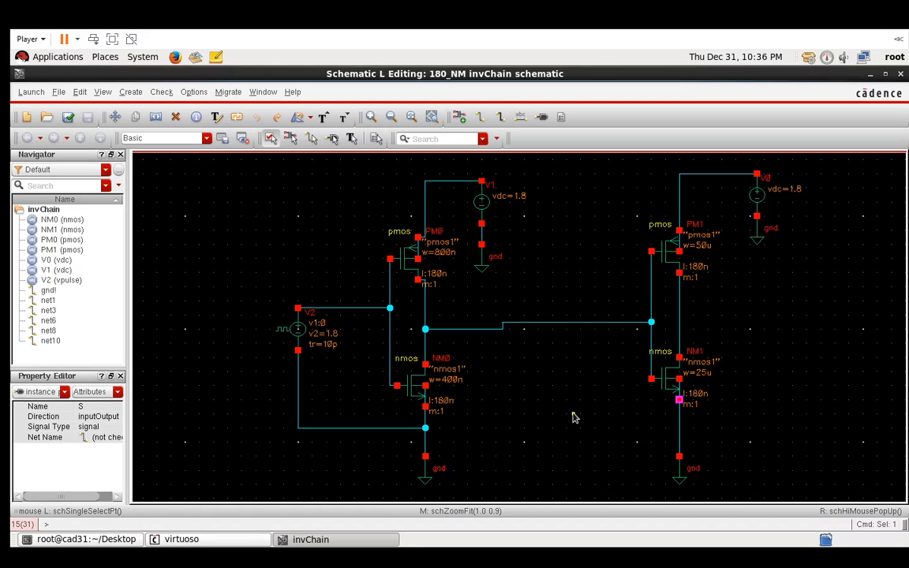
# Inspect the nets at the first inverter's input, between the two inverters, and at the second inverter's output.
pyautogui.click(334, 312)
pyautogui.click(476, 329)
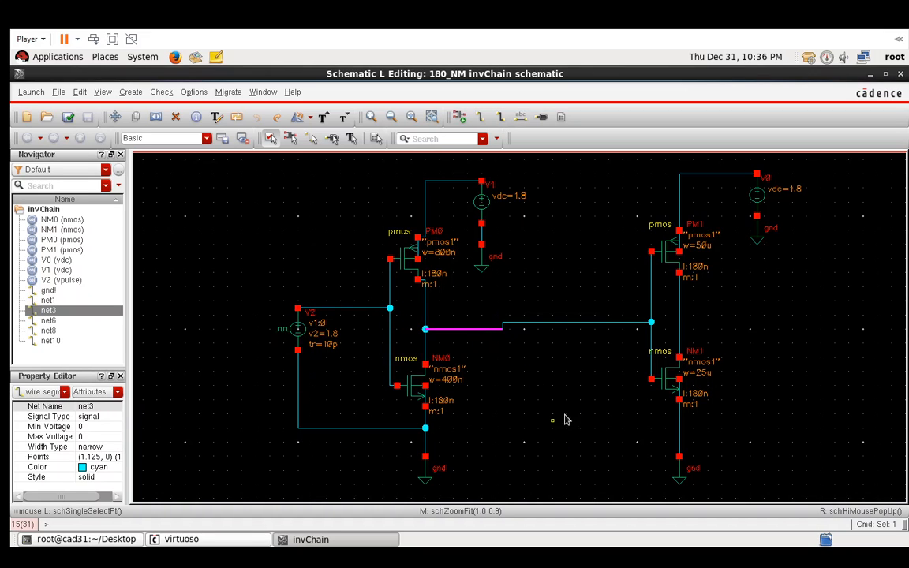
pyautogui.click(680, 319)
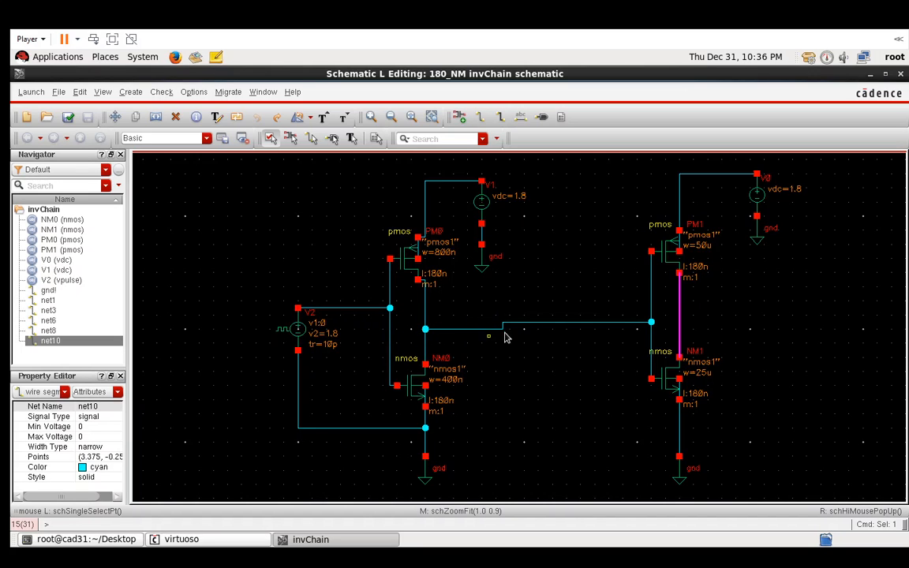
pyautogui.click(349, 308)
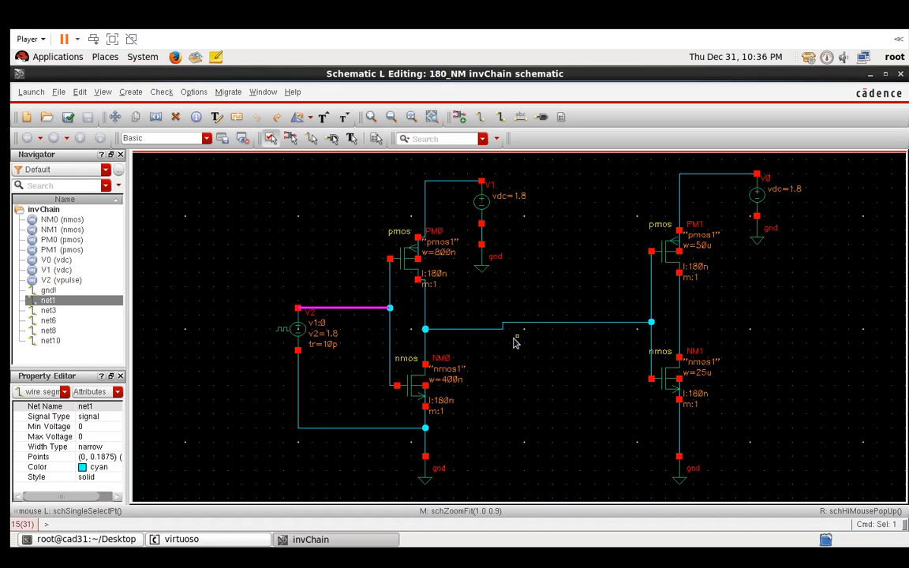
pyautogui.click(493, 328)
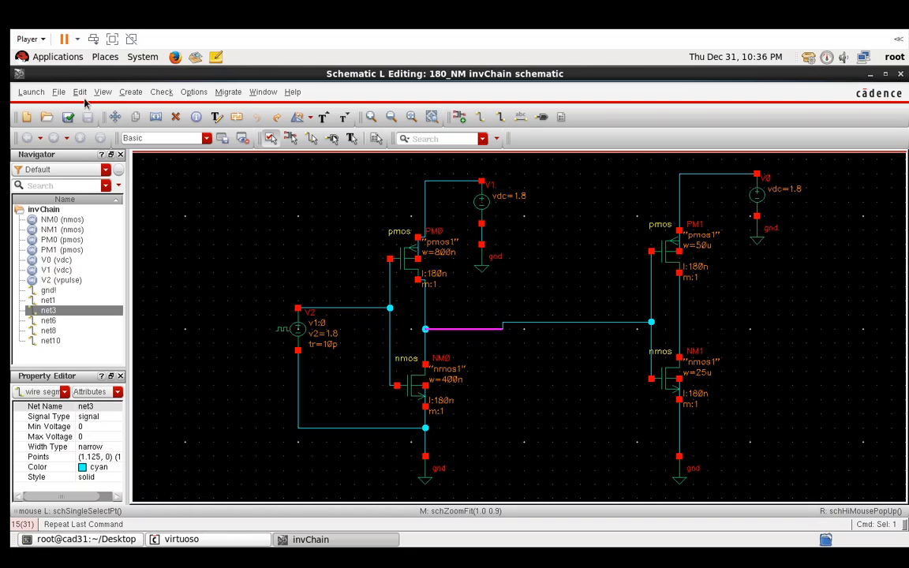
# Launch ADE L for the invChain schematic and add a transient analysis with a stop time of 100n.
pyautogui.click(26, 92)
pyautogui.click(37, 105)
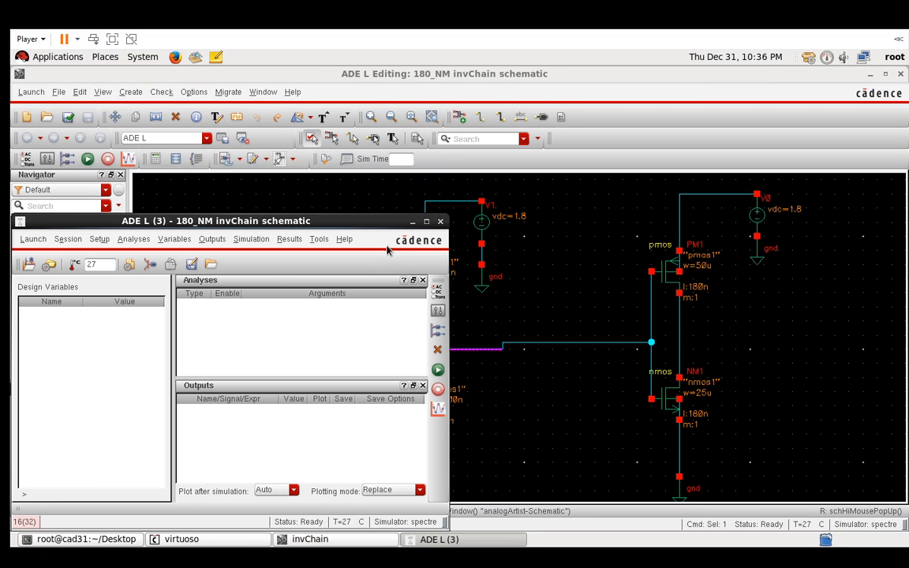
pyautogui.click(131, 240)
pyautogui.click(145, 259)
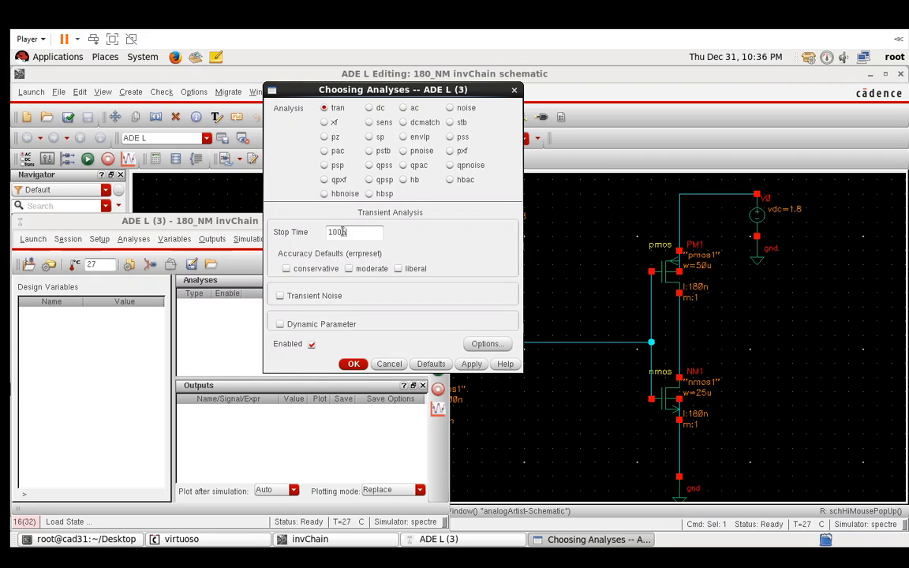
pyautogui.click(352, 364)
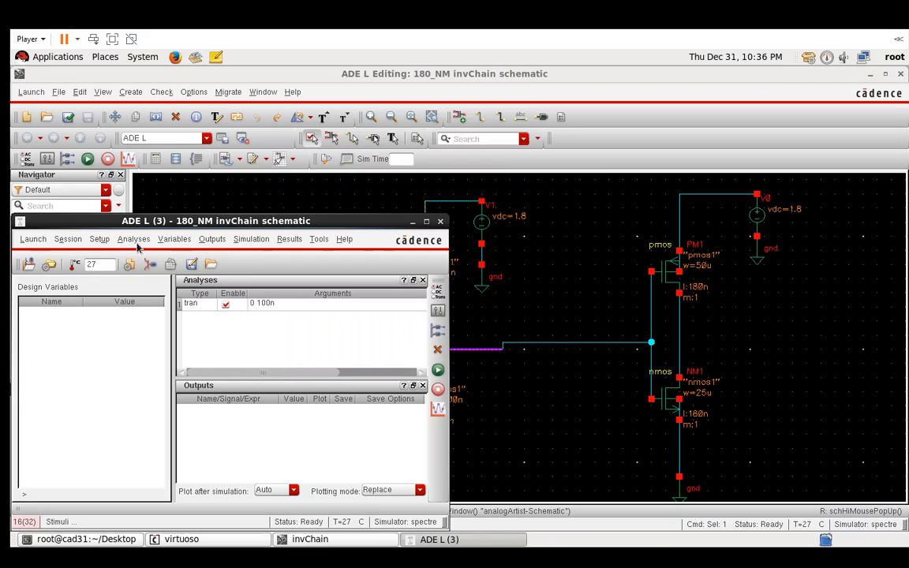
# Select the first inverter's input net and the net between the two inverters on the schematic as outputs to plot.
pyautogui.click(213, 240)
pyautogui.moveTo(237, 323)
pyautogui.click(309, 331)
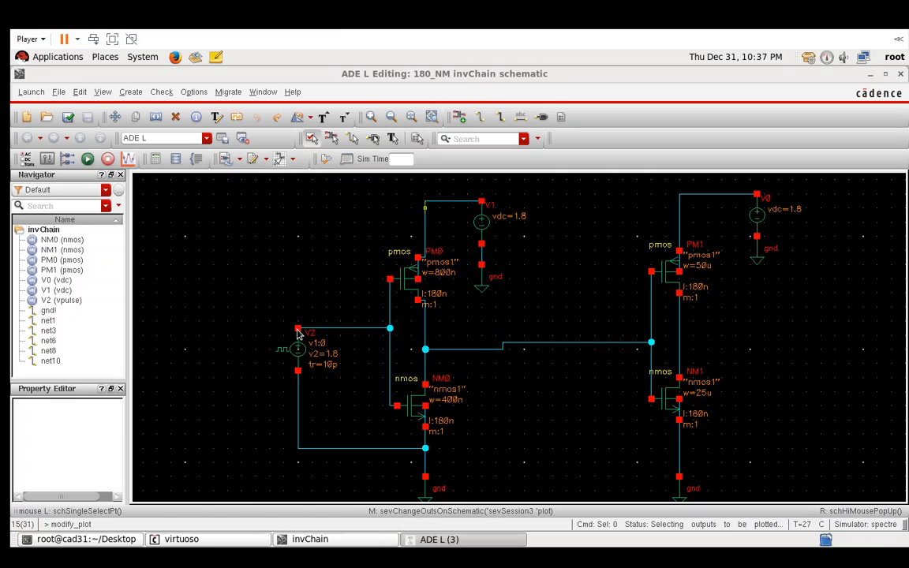
pyautogui.click(334, 328)
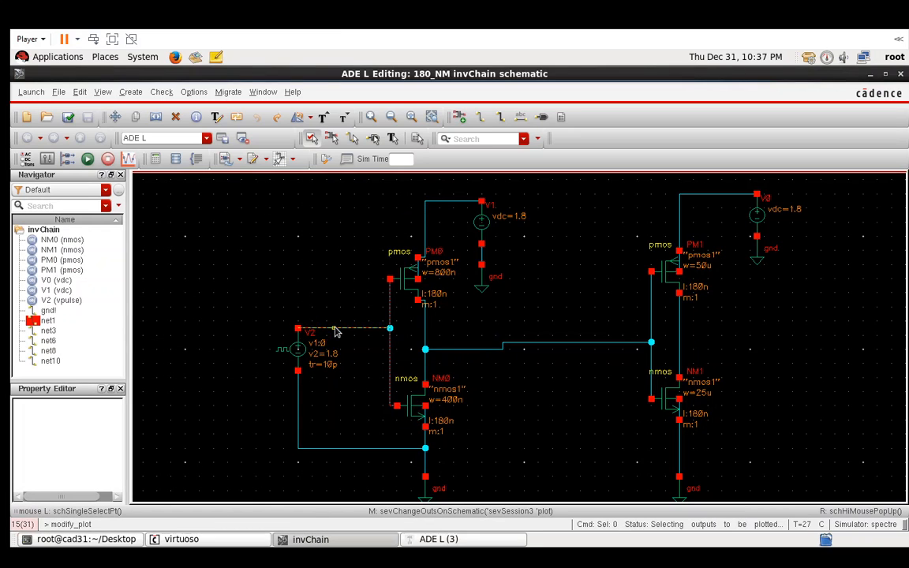
pyautogui.click(471, 350)
pyautogui.press('Escape')
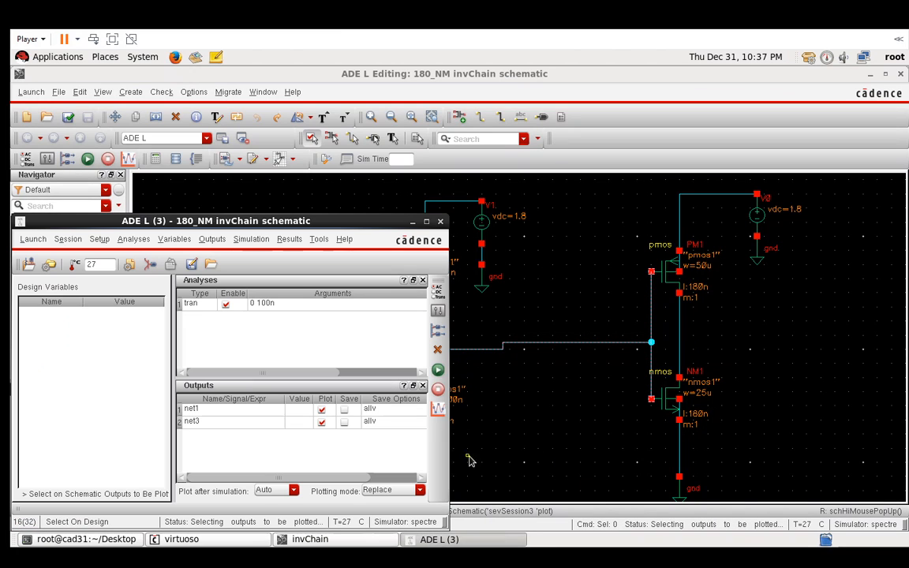
# Run the transient simulation, split the net1 and net3 waveforms into separate strips, and maximize the waveform window.
pyautogui.click(438, 371)
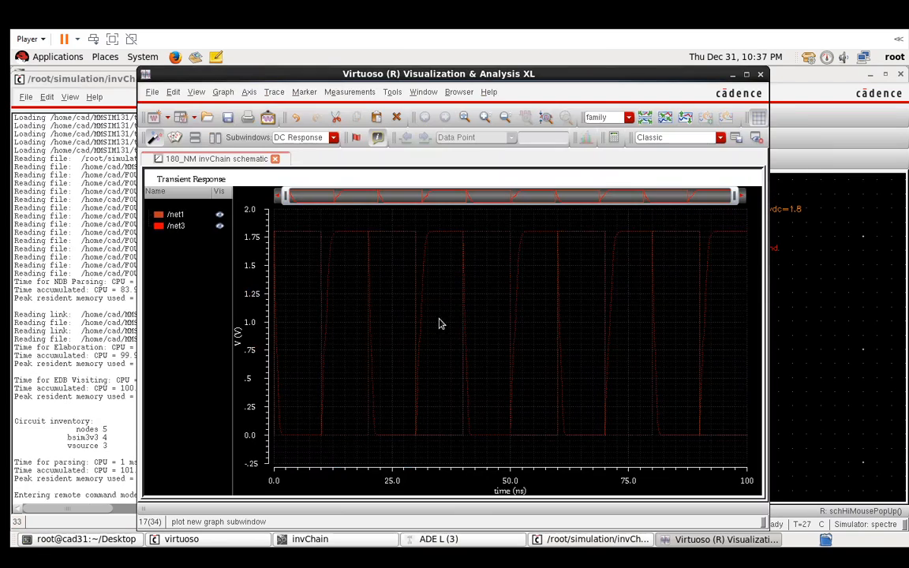
pyautogui.click(645, 117)
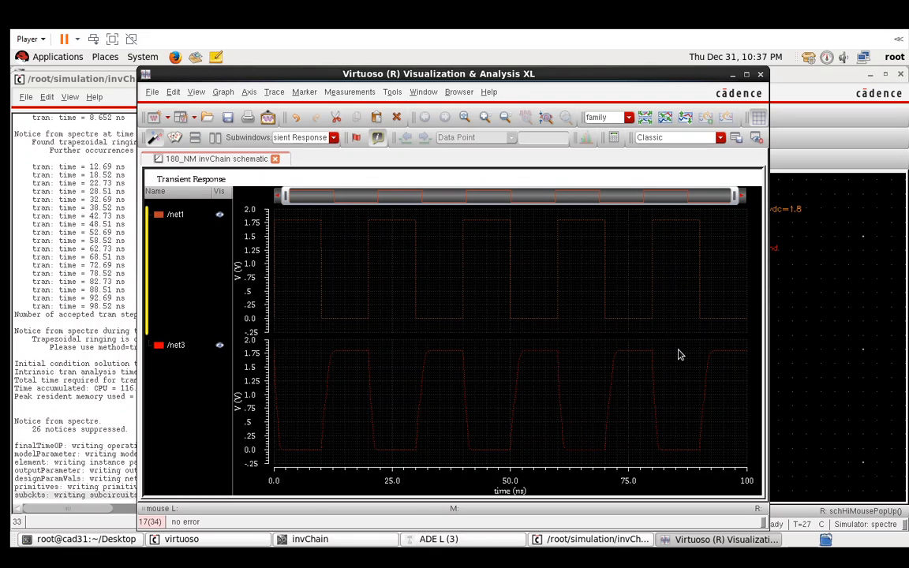
pyautogui.click(744, 75)
pyautogui.click(495, 268)
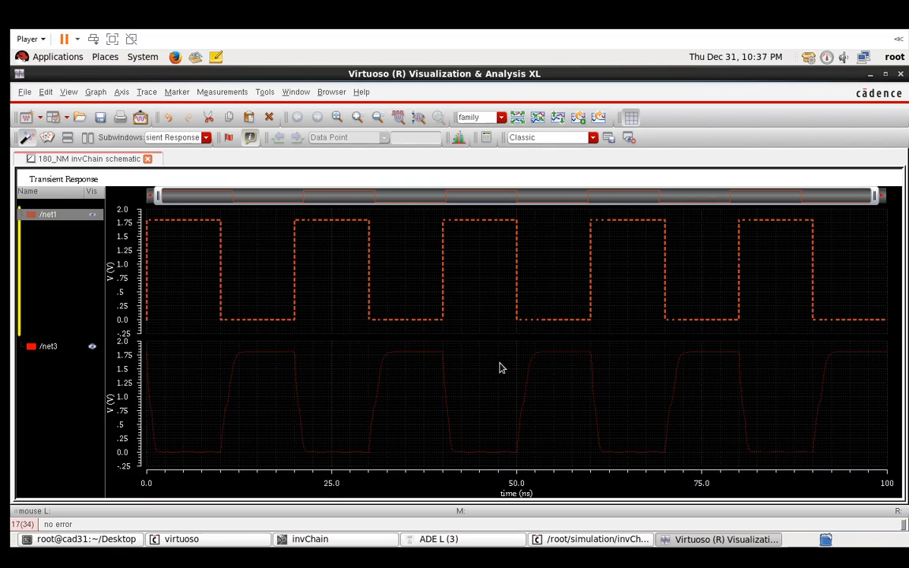
# Add a horizontal marker at a Y position of 0.9 to the net3 plot.
pyautogui.click(497, 397)
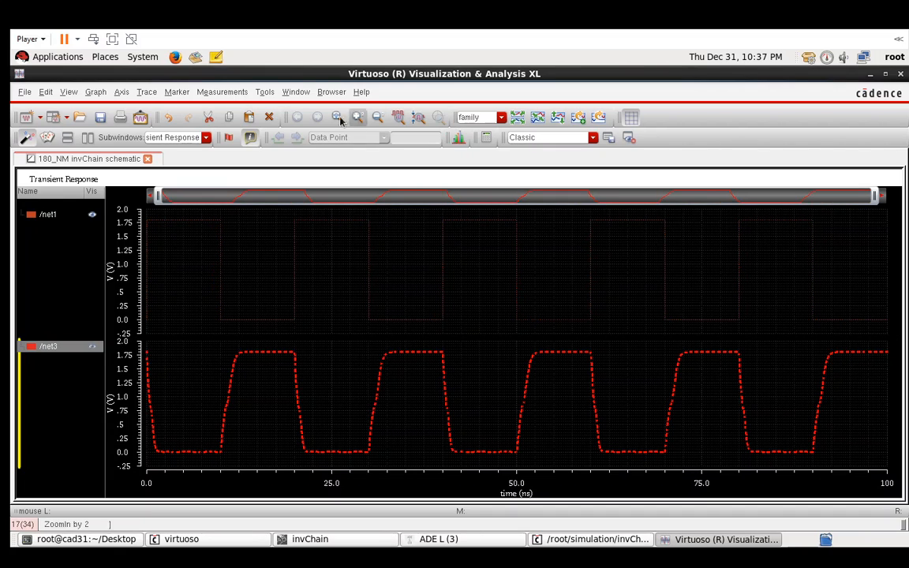
pyautogui.click(177, 91)
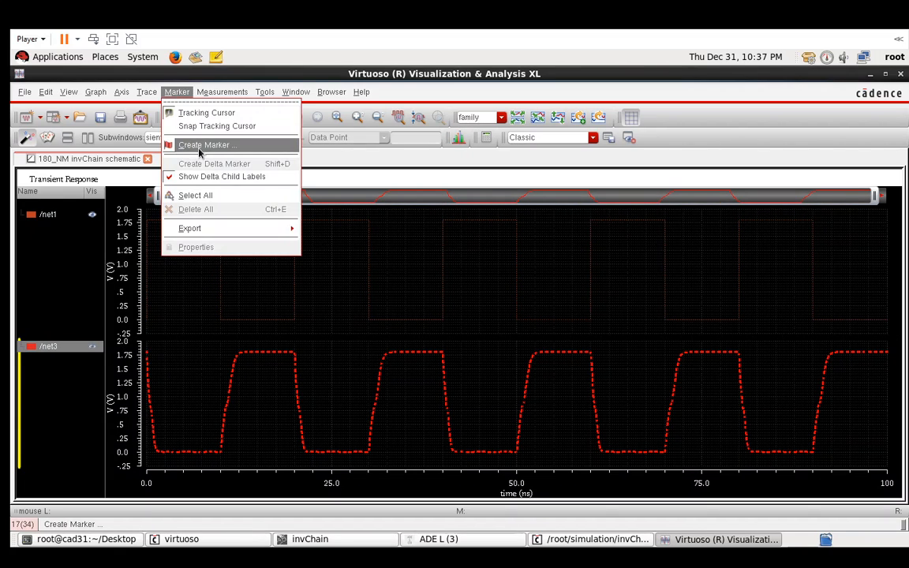
pyautogui.click(200, 147)
pyautogui.click(386, 244)
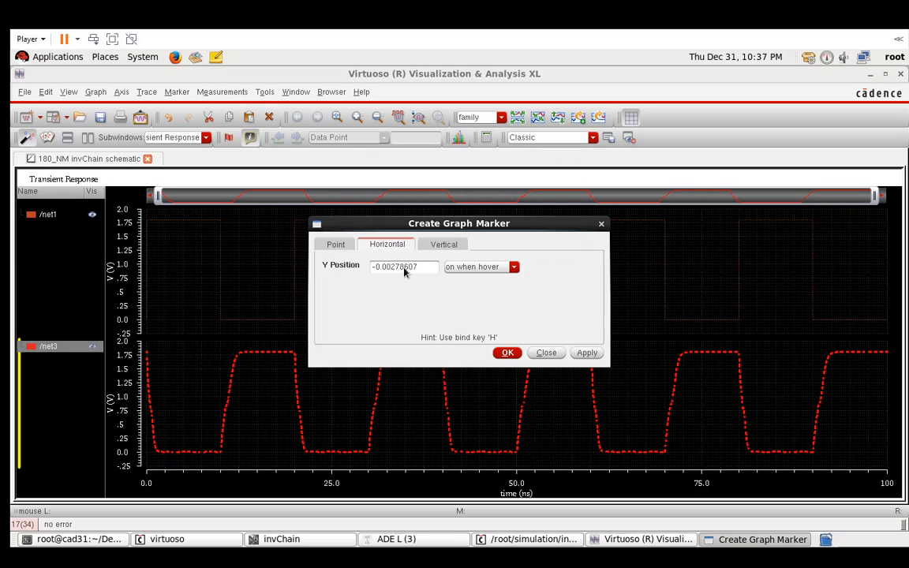
pyautogui.doubleClick(404, 267)
pyautogui.press('BackSpace')
pyautogui.press('BackSpace')
pyautogui.write('0.9')
pyautogui.press('Return')
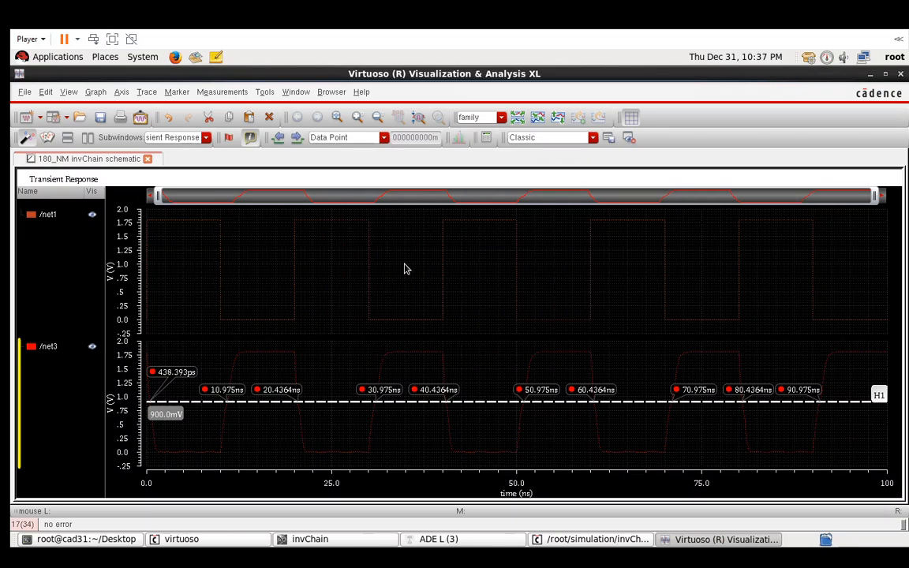
# Add a horizontal marker at .9 to the net1 plot and compare its crossing times with those of the net3 marker.
pyautogui.click(176, 92)
pyautogui.click(203, 144)
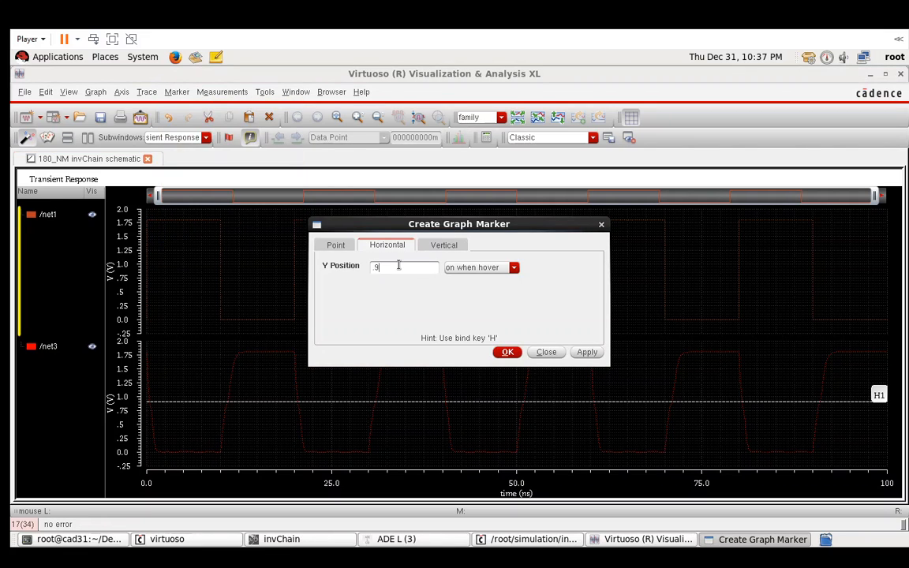
pyautogui.write('.9')
pyautogui.press('Return')
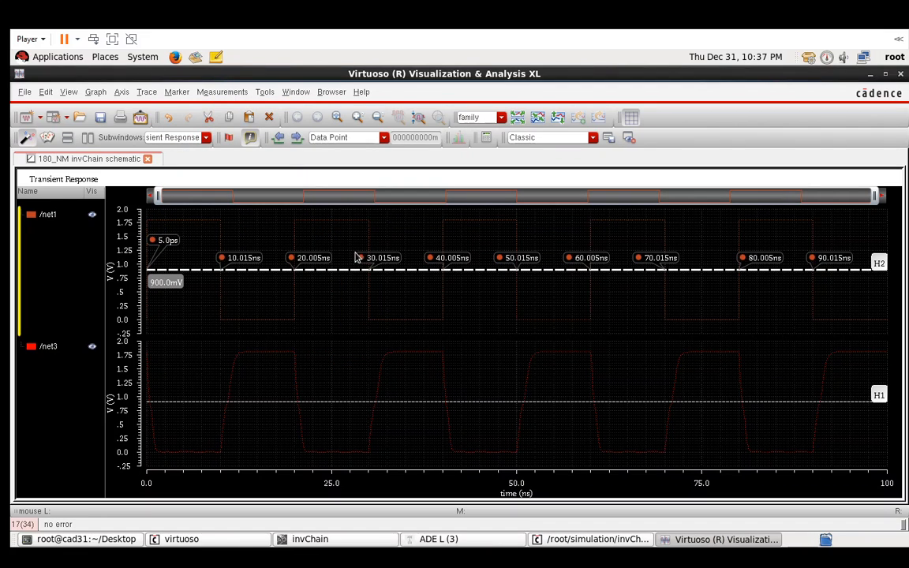
pyautogui.click(685, 401)
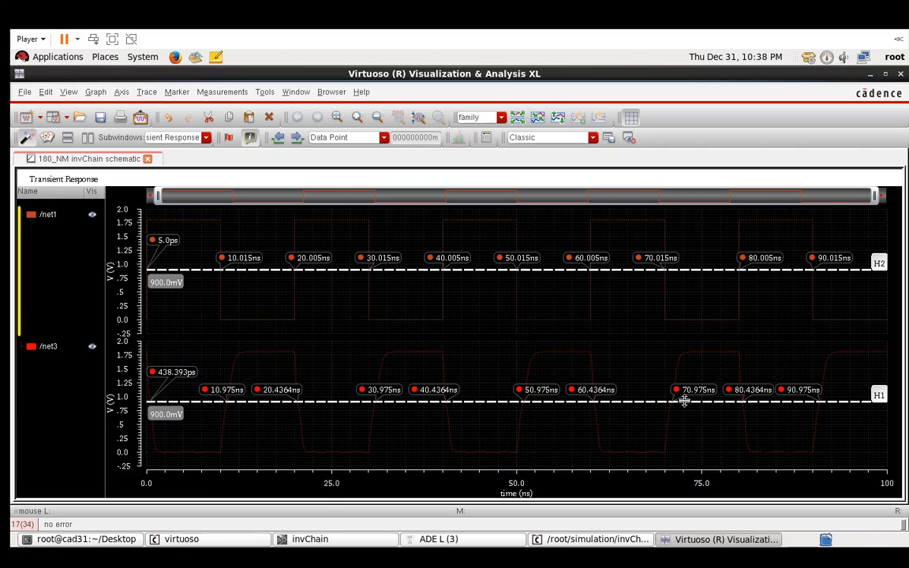
pyautogui.click(683, 441)
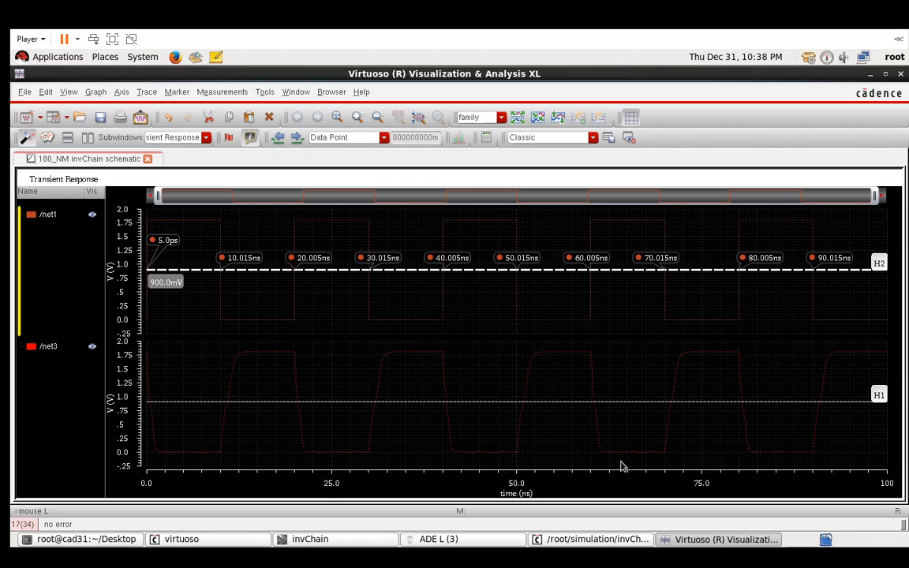
pyautogui.moveTo(646, 461)
pyautogui.click(777, 401)
# Close the waveform window and minimize the simulation log and ADE L windows to uncover the schematic.
pyautogui.click(900, 74)
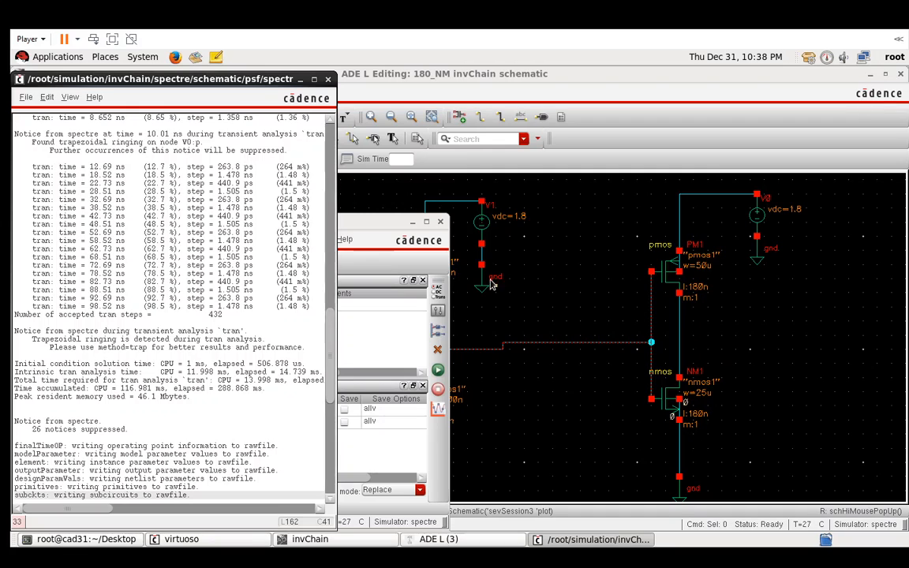
pyautogui.click(328, 79)
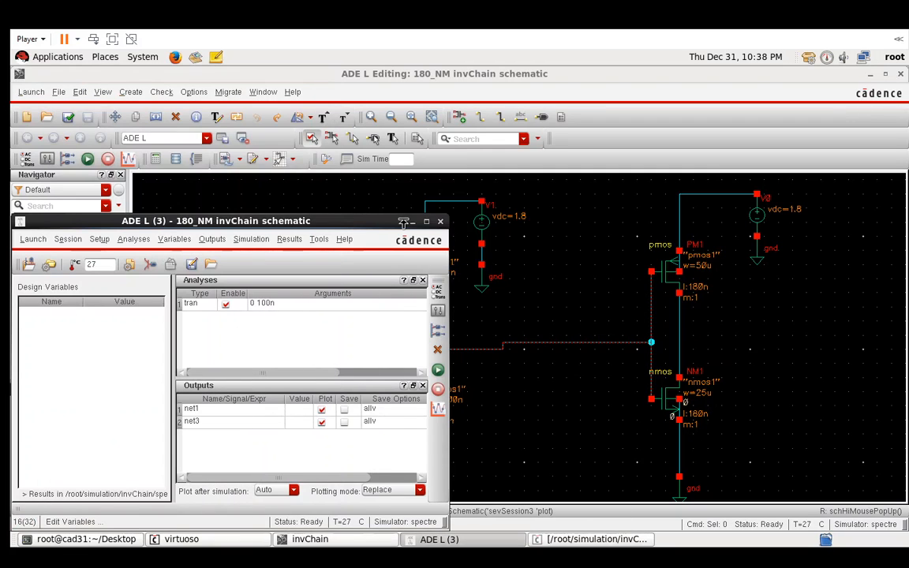
pyautogui.click(413, 221)
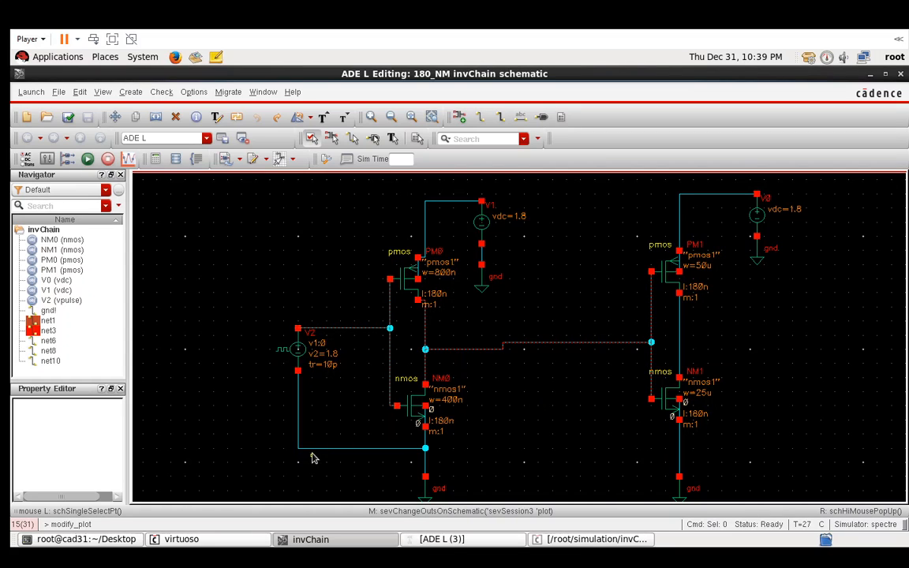
pyautogui.click(79, 538)
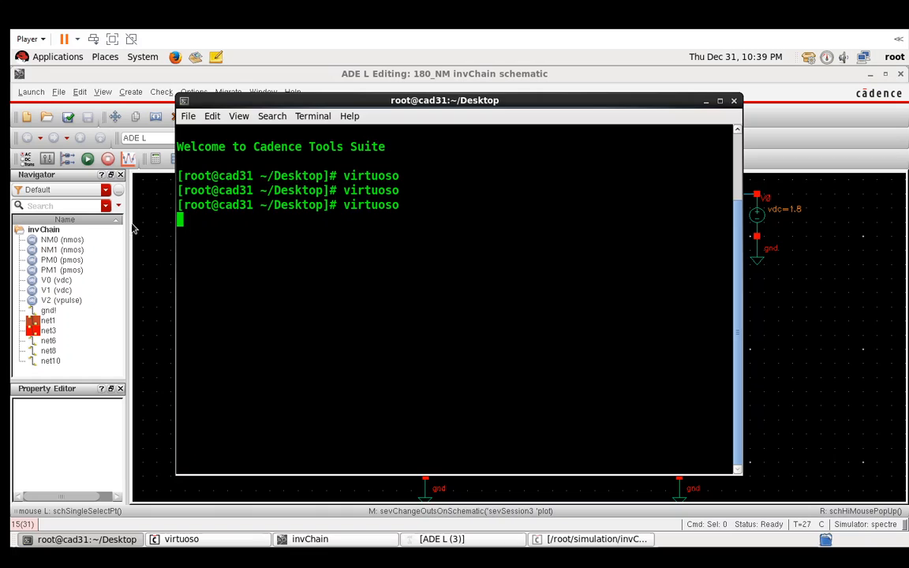
pyautogui.click(188, 116)
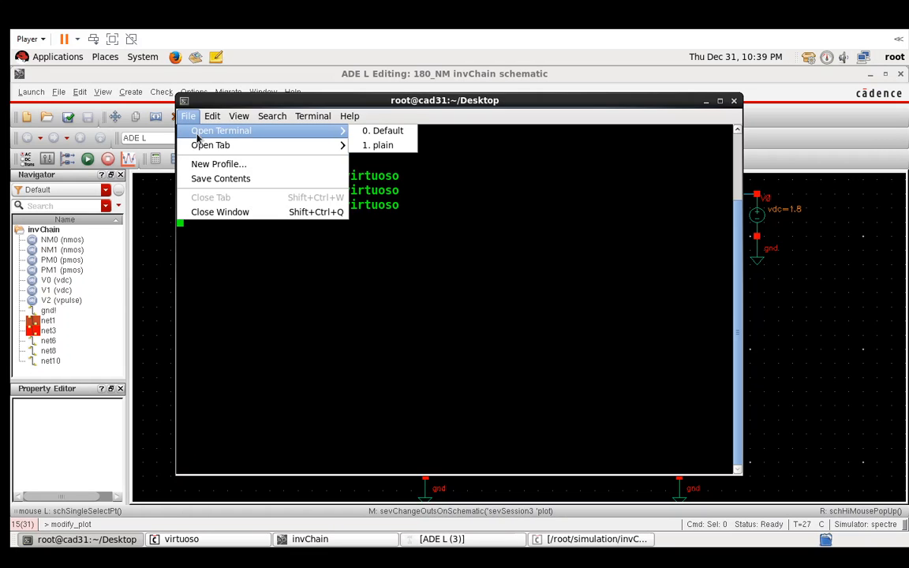
pyautogui.click(383, 131)
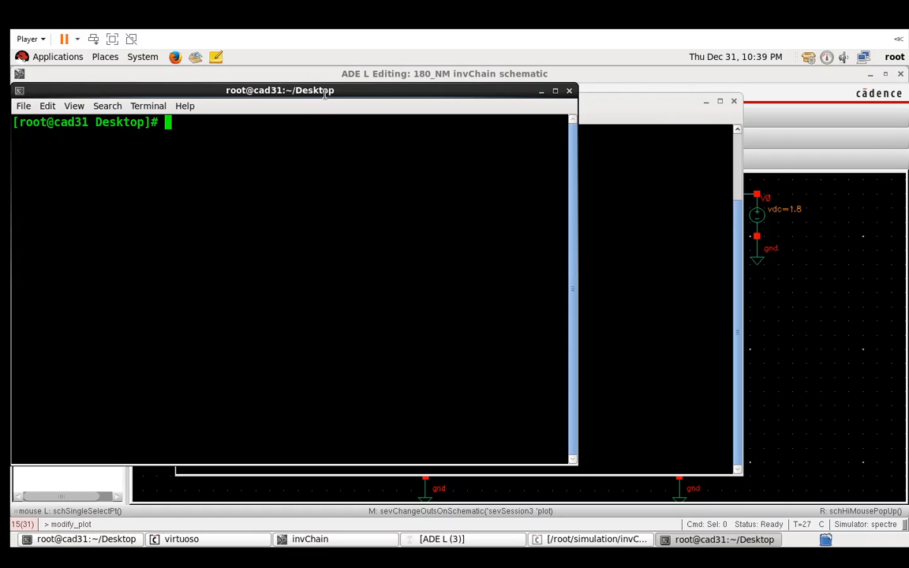
pyautogui.moveTo(291, 89); pyautogui.dragTo(496, 120)
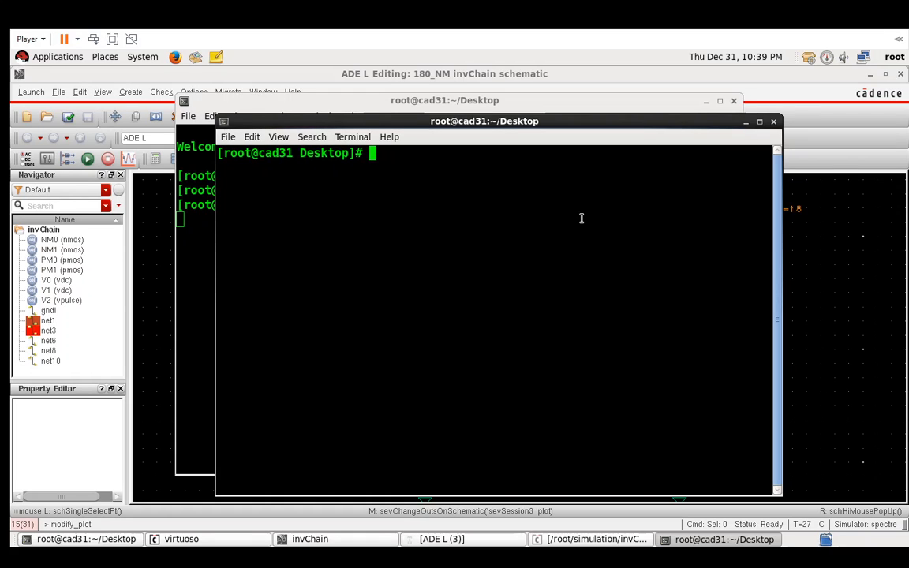
pyautogui.click(773, 123)
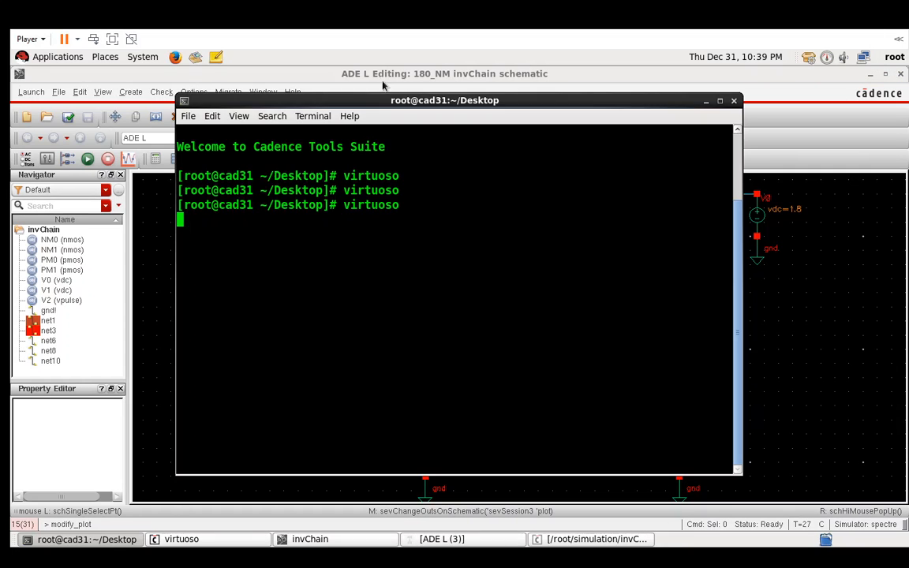
# Open the gedit text editor and write "F = 62.5" in the new document.
pyautogui.click(79, 60)
pyautogui.moveTo(75, 73)
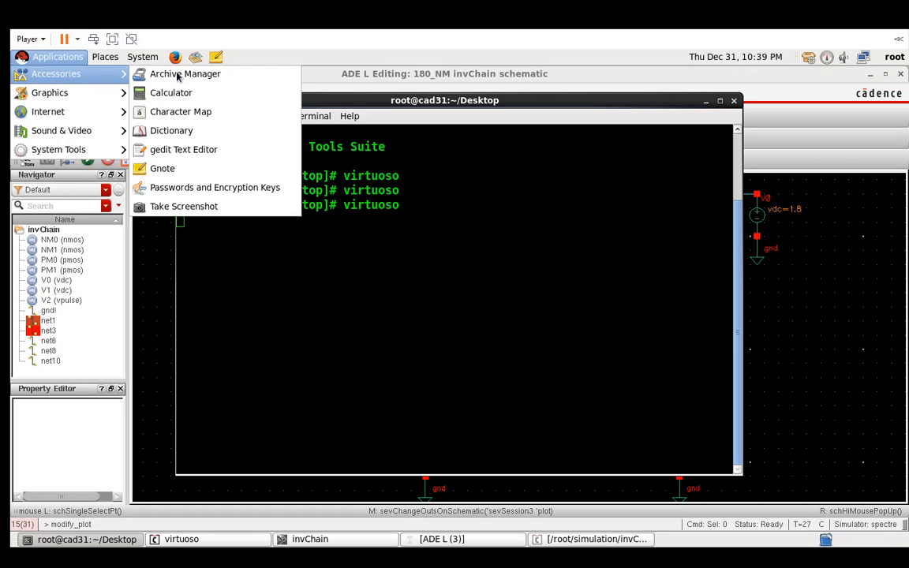
pyautogui.click(194, 150)
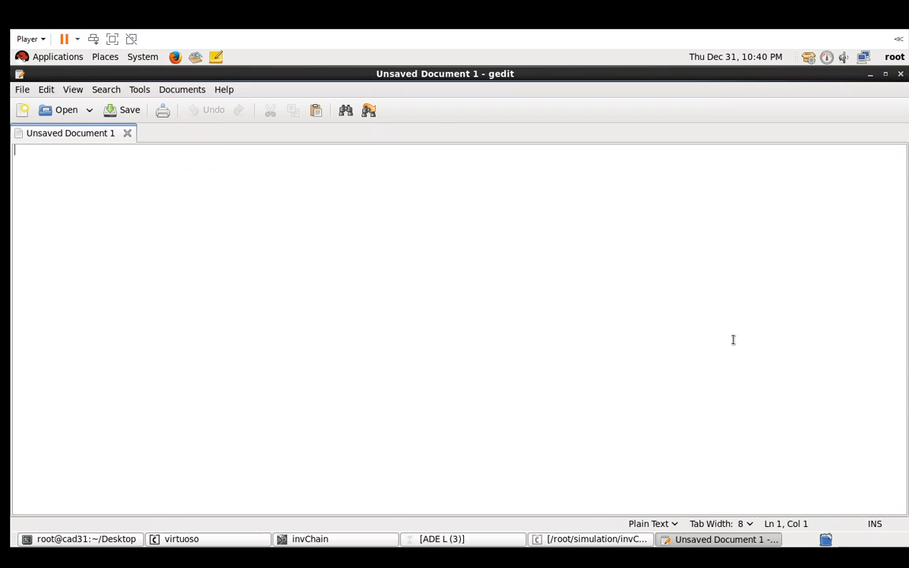
pyautogui.write('F = ')
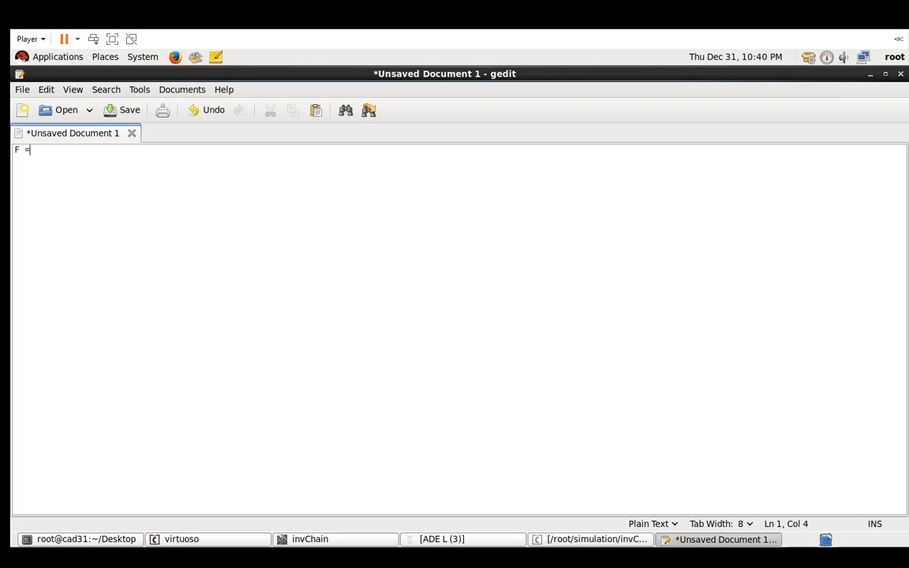
pyautogui.write('62.6')
pyautogui.press('BackSpace')
pyautogui.write('5')
pyautogui.press('Return')
pyautogui.press('Return')
# Add the lines "N = log(62.5) / log(3.59) = 3.23" and "Therefore assume N = 3" below the F value.
pyautogui.write('N = log(')
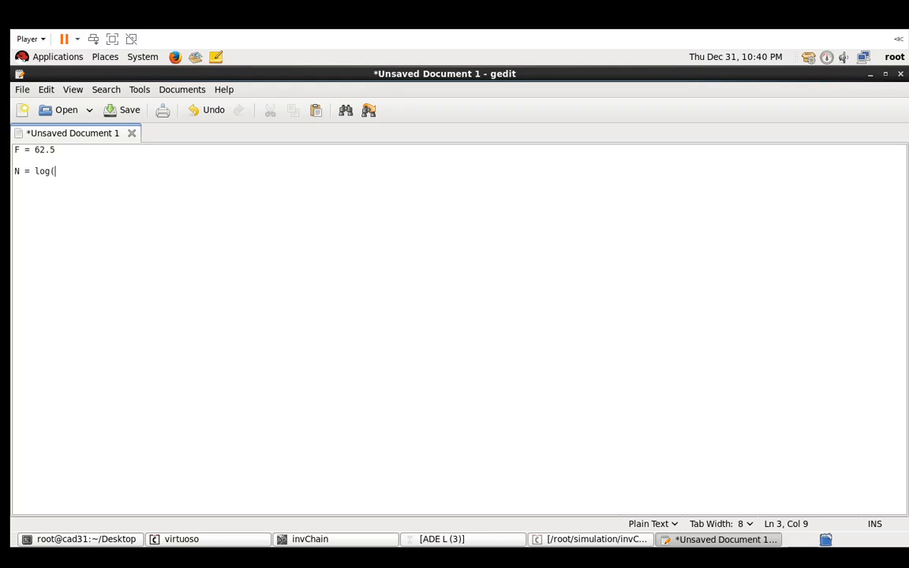
pyautogui.write('62.5) / log(3.59')
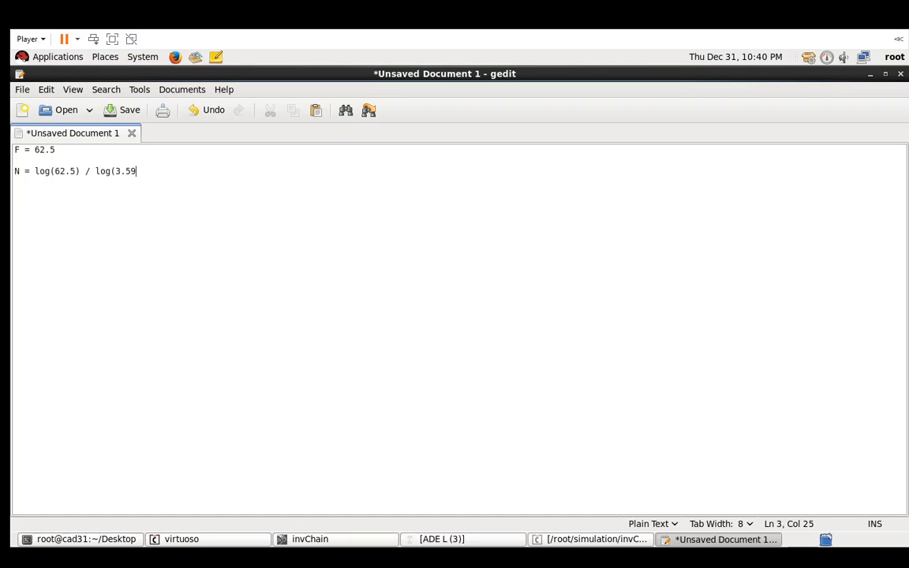
pyautogui.write(') = 3.23')
pyautogui.press('Return')
pyautogui.press('Return')
pyautogui.write('Therefore')
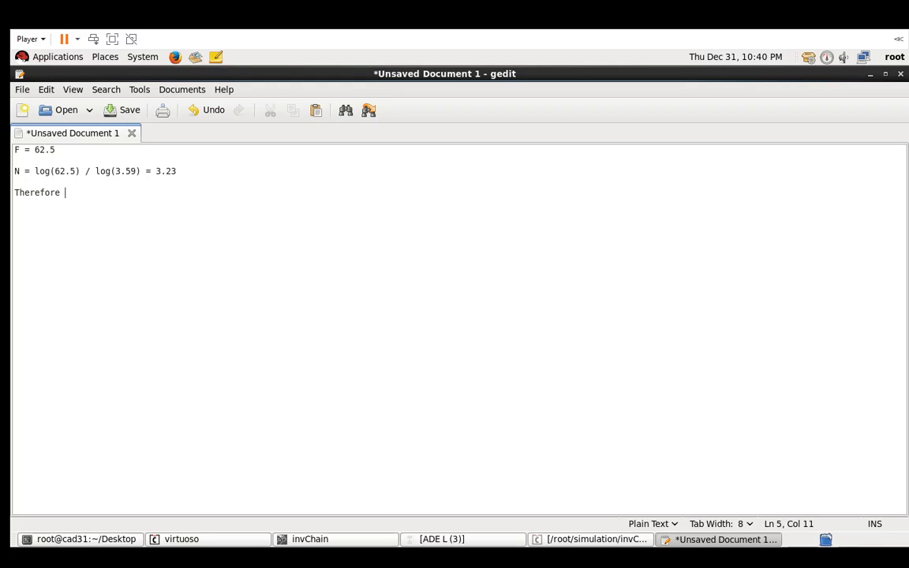
pyautogui.write(' assume N = 3')
# Switch back to the invChain schematic and delete all wire segments linking the first inverter's output to the second inverter's gates.
pyautogui.click(331, 539)
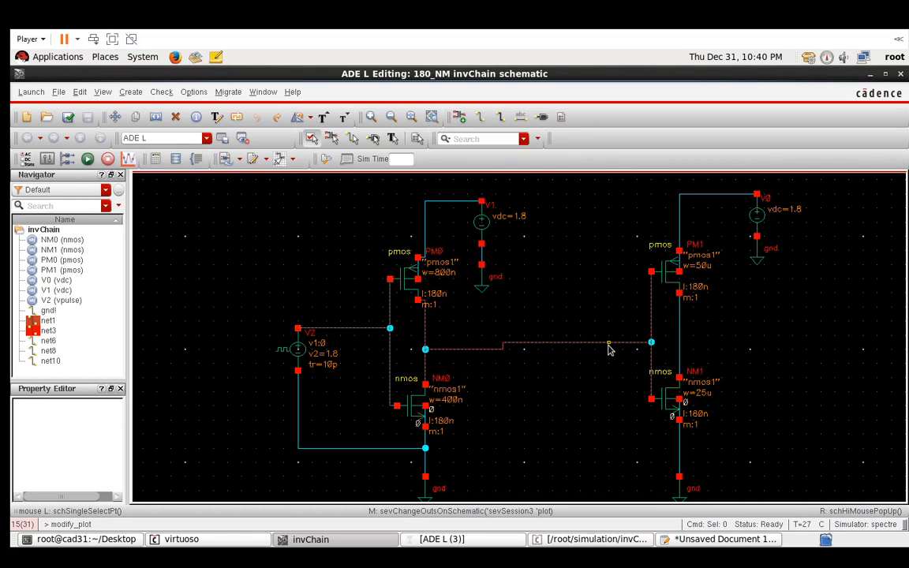
pyautogui.press('Escape')
pyautogui.click(572, 343)
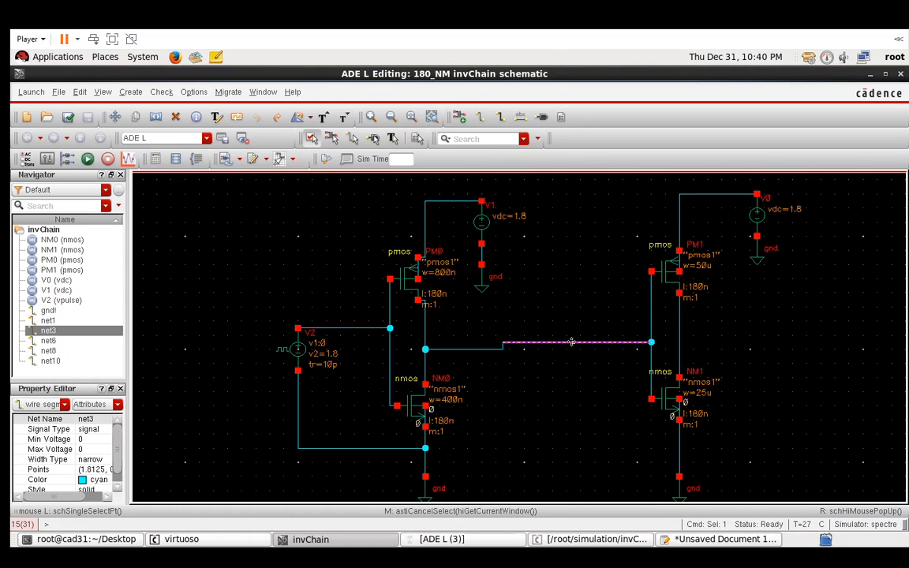
pyautogui.press('Delete')
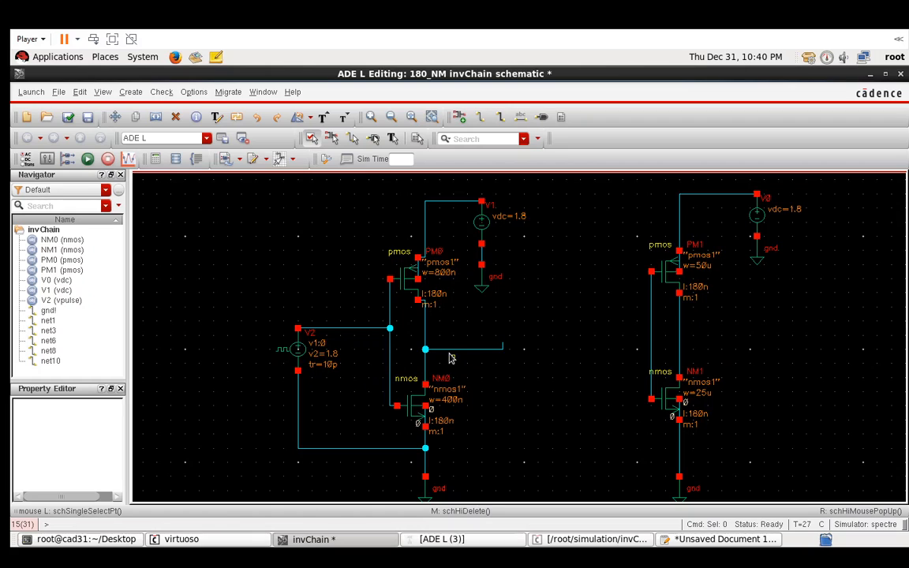
pyautogui.click(455, 349)
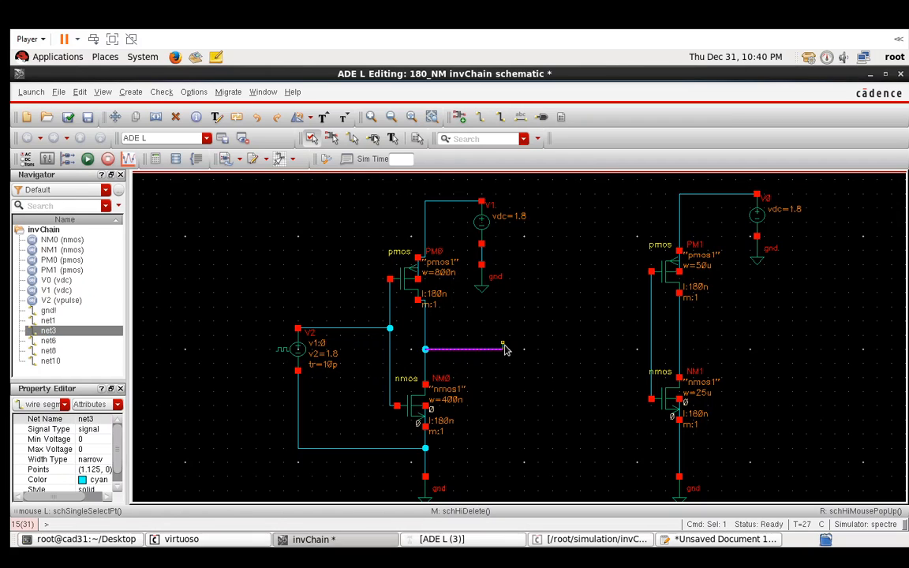
pyautogui.press('Delete')
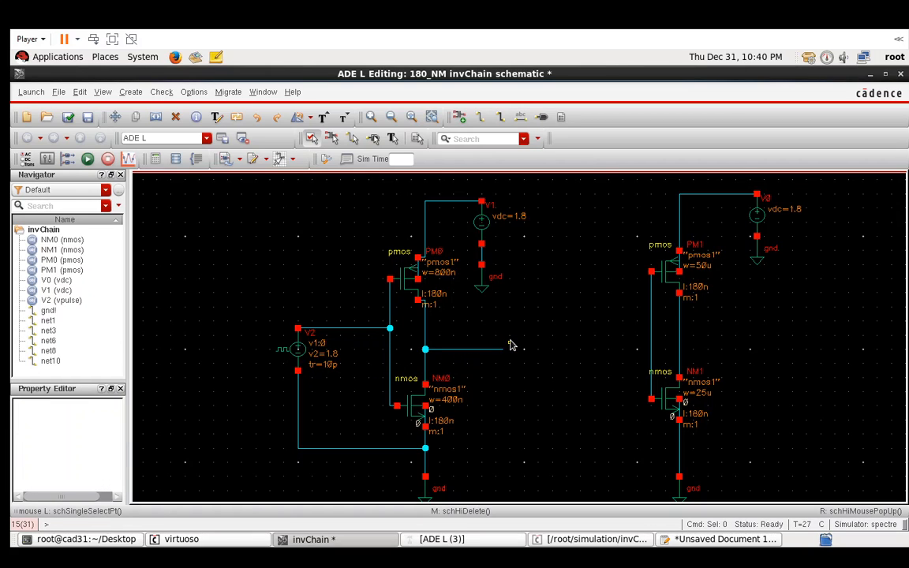
pyautogui.click(495, 349)
pyautogui.press('Delete')
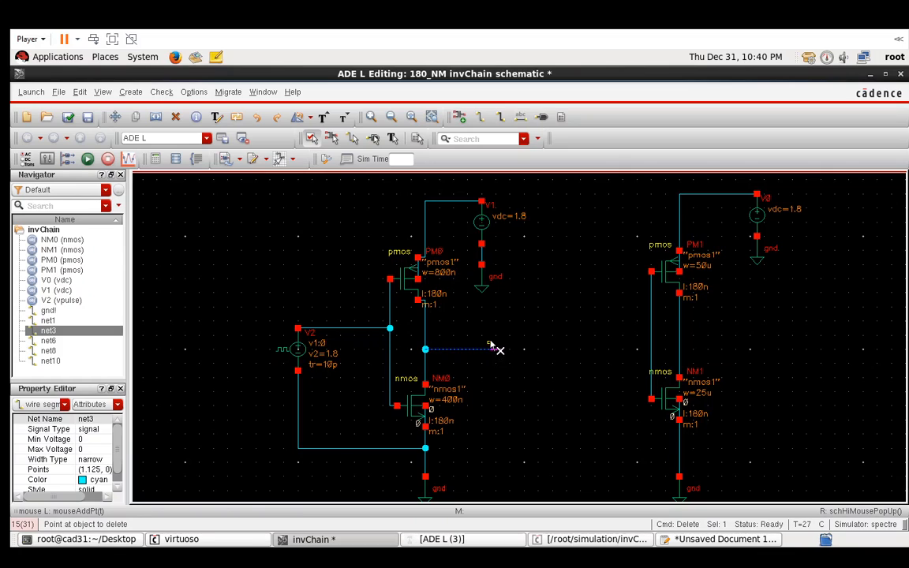
pyautogui.click(475, 349)
pyautogui.press('Escape')
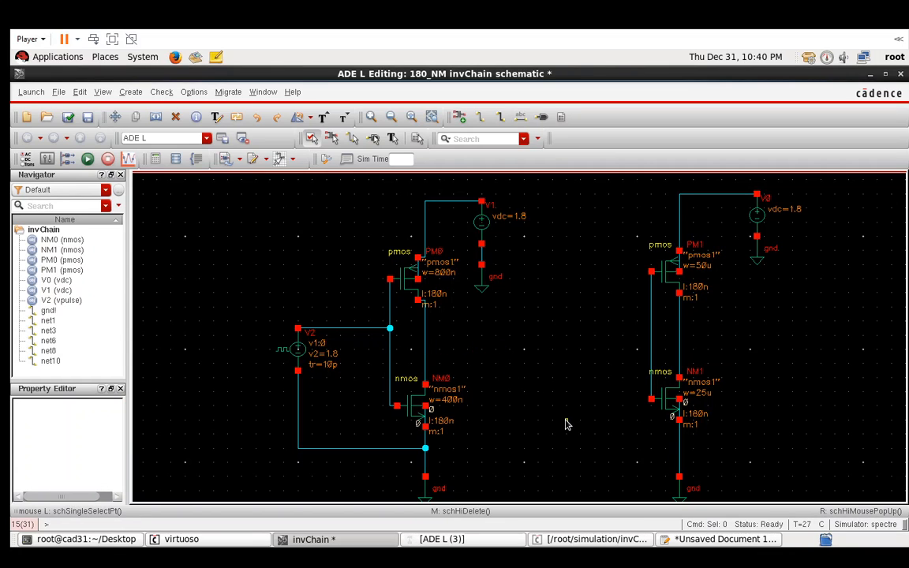
# Review the calculated number of stages in the gedit notes and return to an overview of the invChain schematic.
pyautogui.click(678, 540)
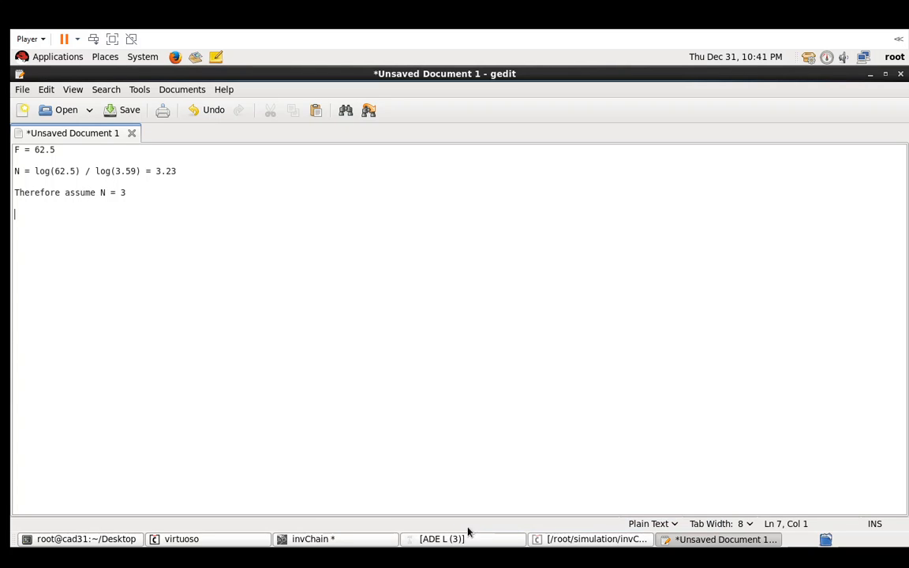
pyautogui.click(341, 539)
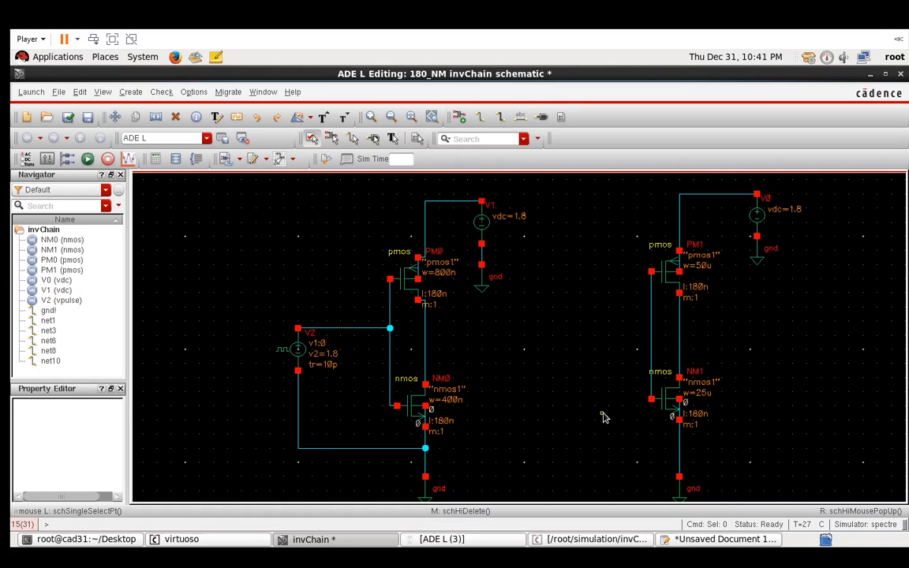
pyautogui.keyDown('ctrl'); pyautogui.scroll(-2, 602, 417); pyautogui.keyUp('ctrl')
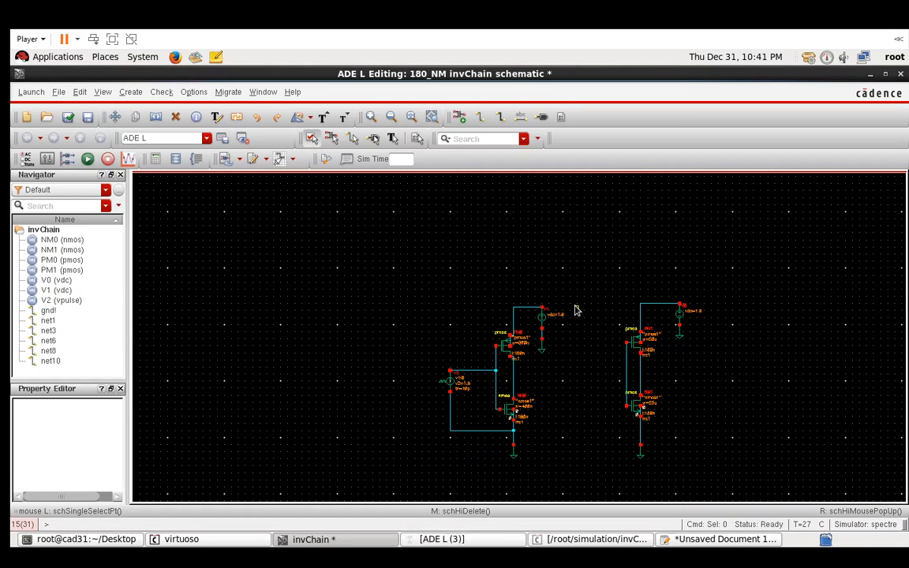
# Move the first inverter's 1.8 V supply and its ground symbol upward, clear of the space between the two inverters.
pyautogui.keyDown('ctrl'); pyautogui.scroll(2, 576, 310); pyautogui.keyUp('ctrl')
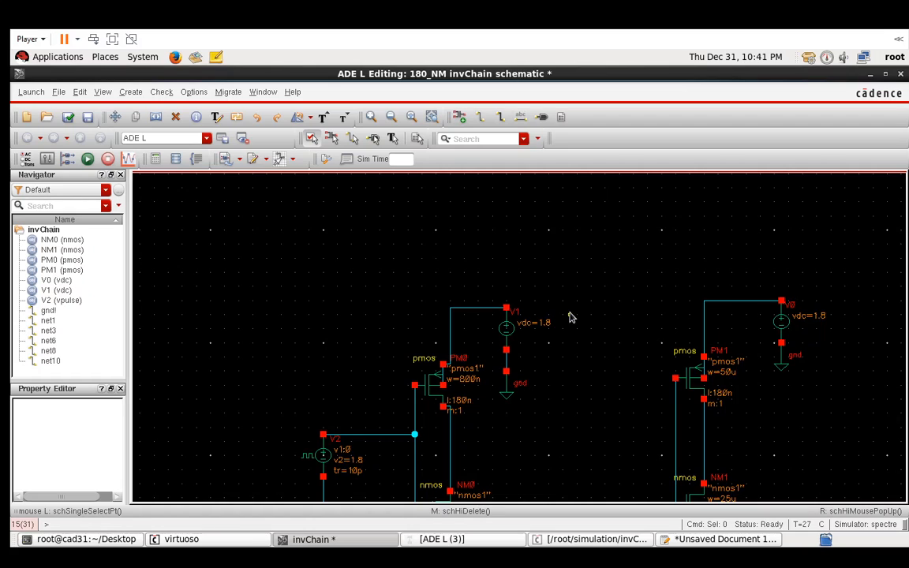
pyautogui.moveTo(590, 288); pyautogui.dragTo(490, 423)
pyautogui.moveTo(507, 330); pyautogui.dragTo(514, 239)
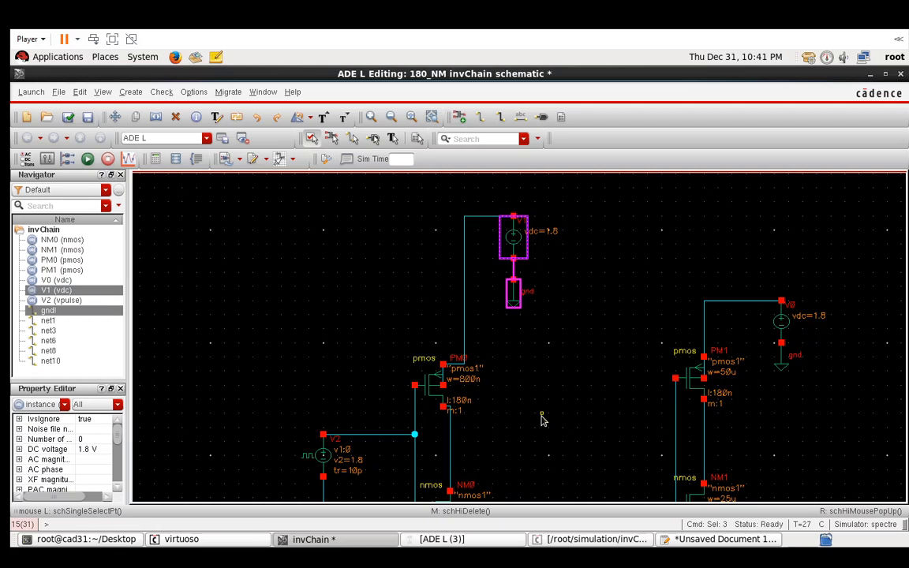
# Place two nmos symbol instances from the gpdk180 library side by side between the nmos transistors of the existing inverters.
pyautogui.scroll(-2, 542, 422)
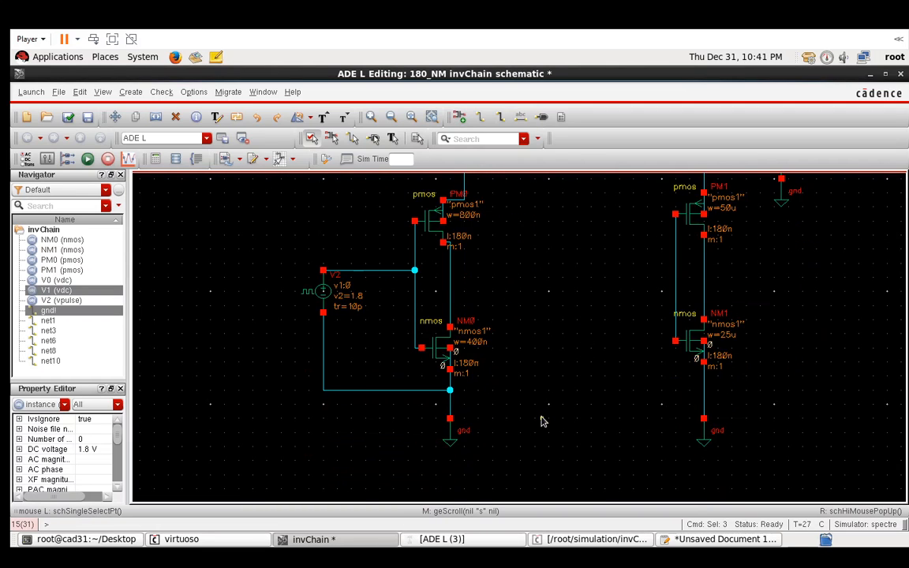
pyautogui.scroll(1, 541, 421)
pyautogui.press('i')
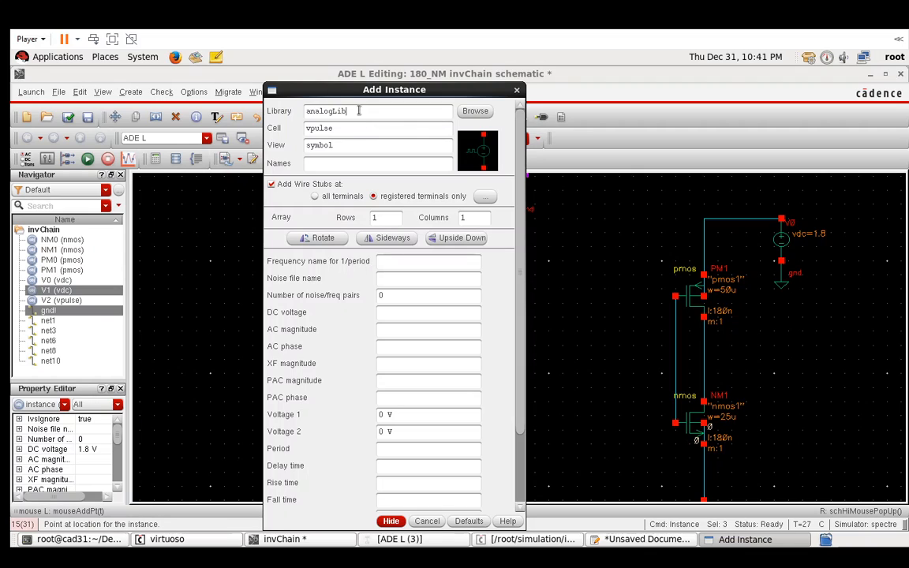
pyautogui.doubleClick(358, 110)
pyautogui.write('gpdk180')
pyautogui.press('Tab')
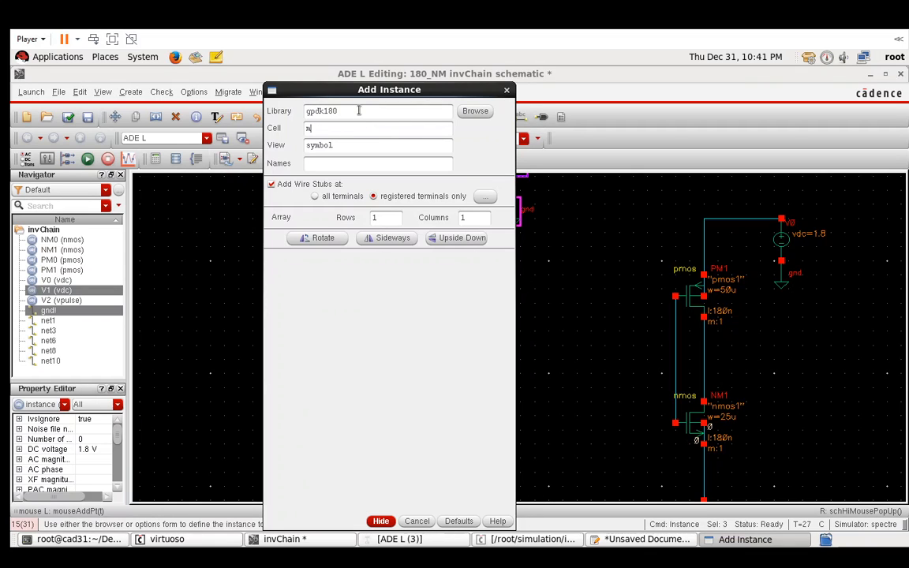
pyautogui.write('nmos')
pyautogui.press('Tab')
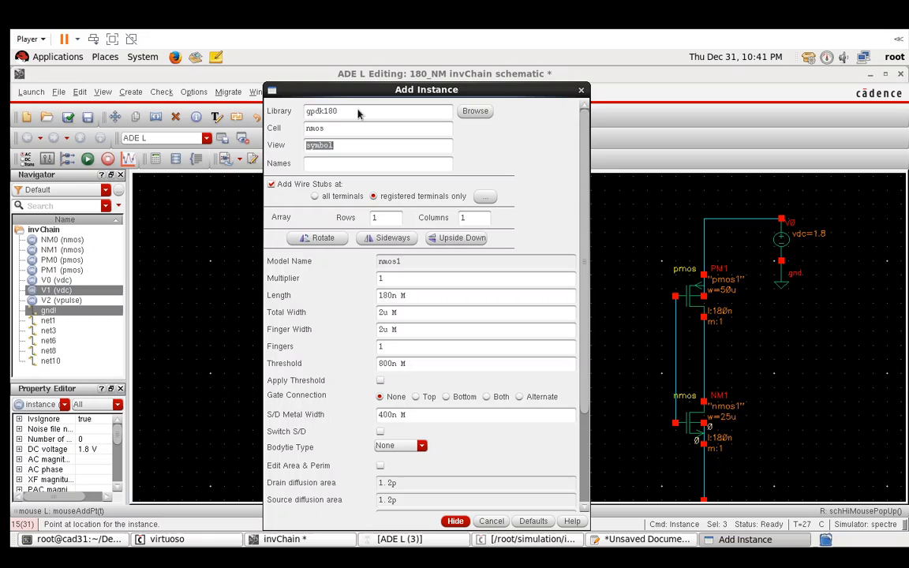
pyautogui.click(455, 521)
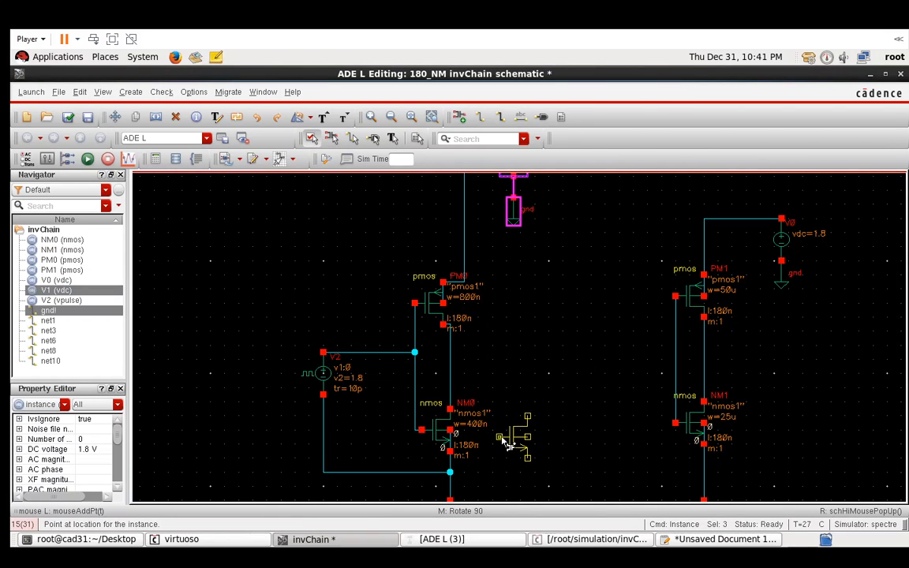
pyautogui.click(505, 441)
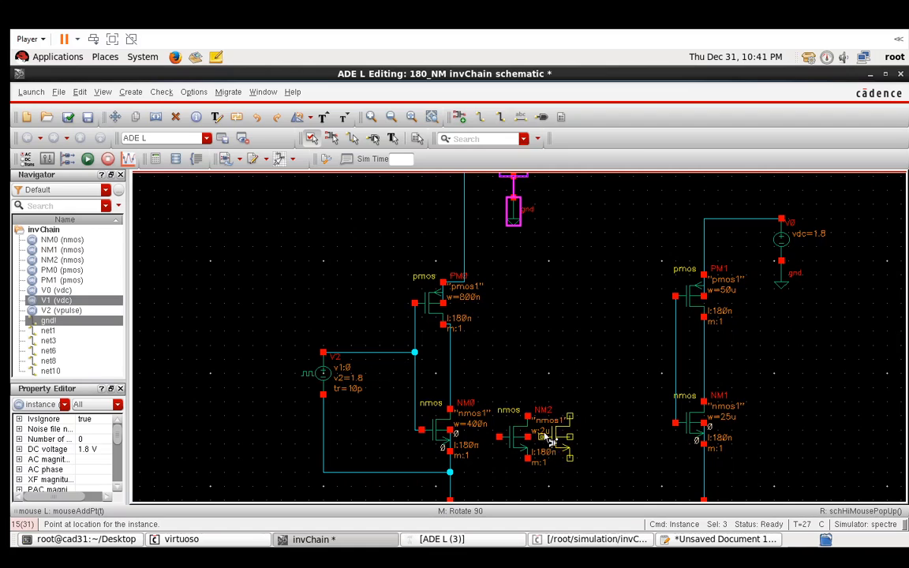
pyautogui.click(591, 438)
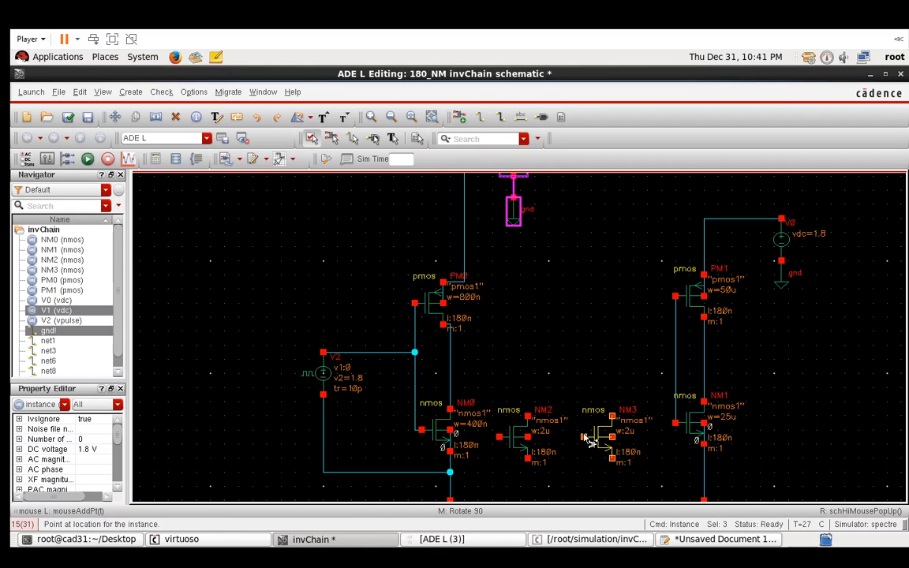
# Place two gpdk180 pmos instances above the two new nmos transistors, level with the first inverter's pmos.
pyautogui.click(366, 126)
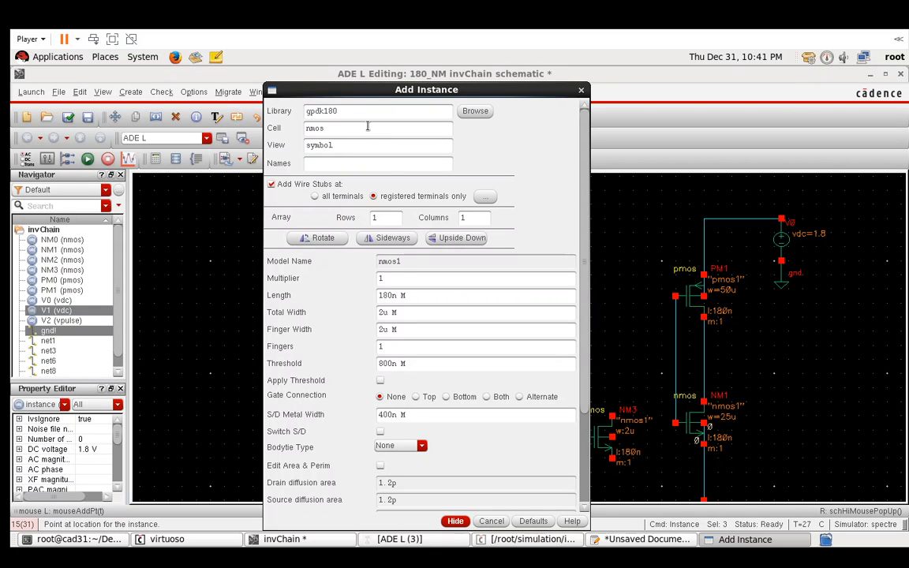
pyautogui.press('BackSpace')
pyautogui.press('BackSpace')
pyautogui.press('BackSpace')
pyautogui.press('BackSpace')
pyautogui.write('pmos')
pyautogui.press('Tab')
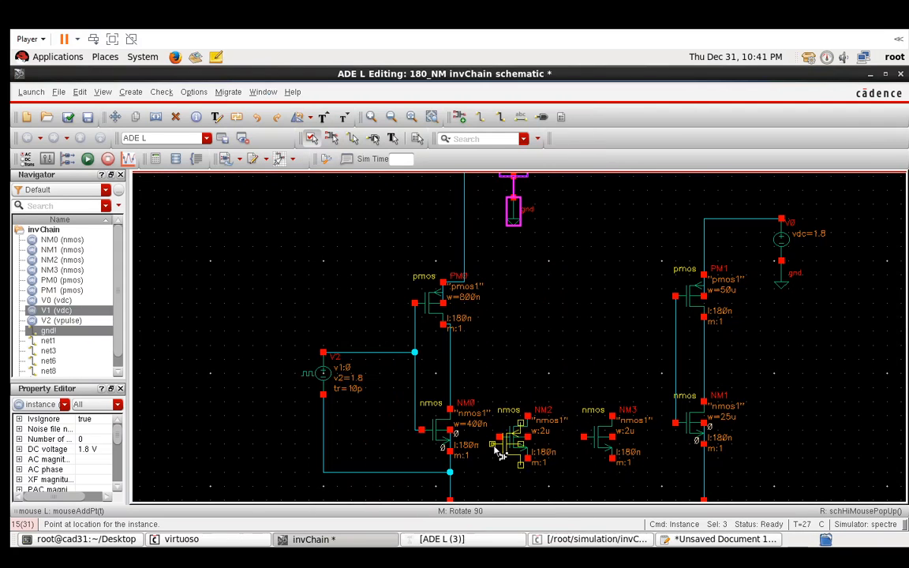
pyautogui.click(455, 521)
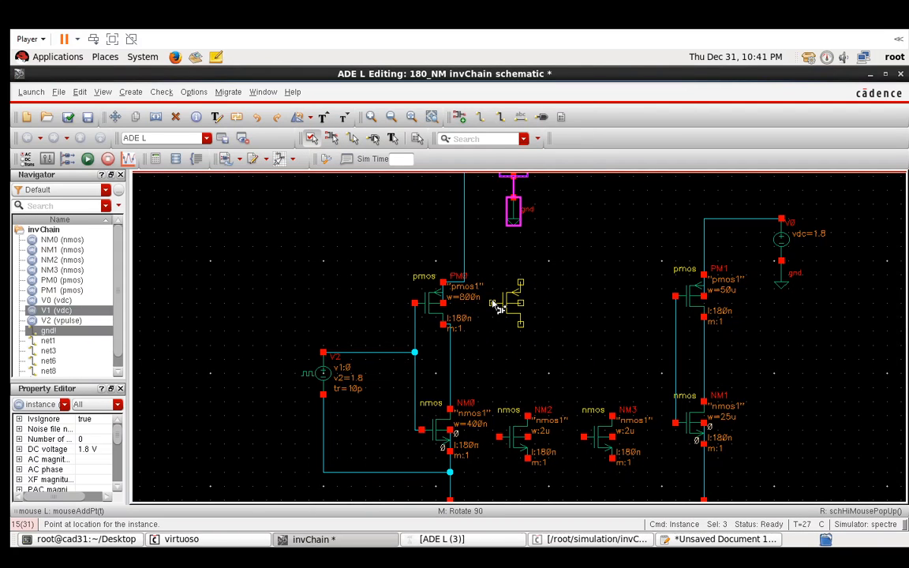
pyautogui.click(498, 307)
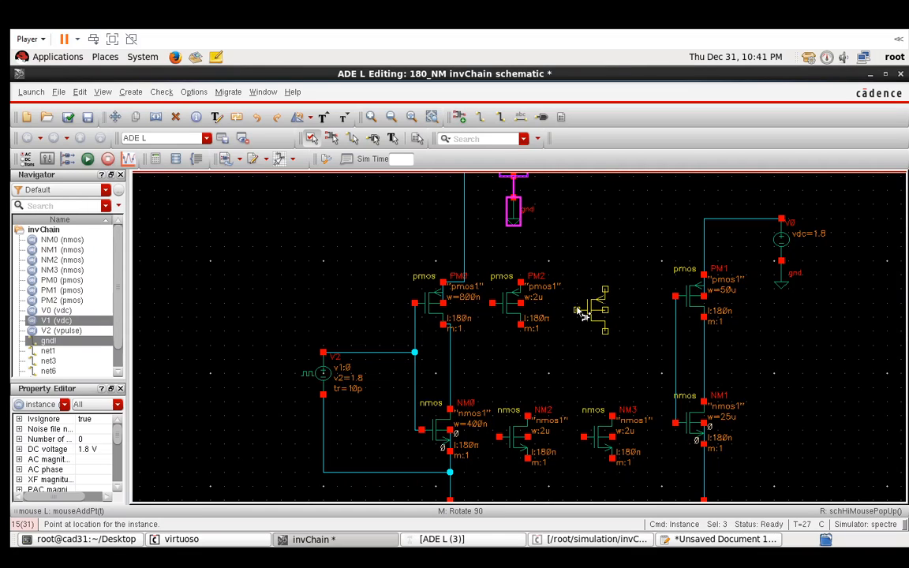
pyautogui.click(579, 311)
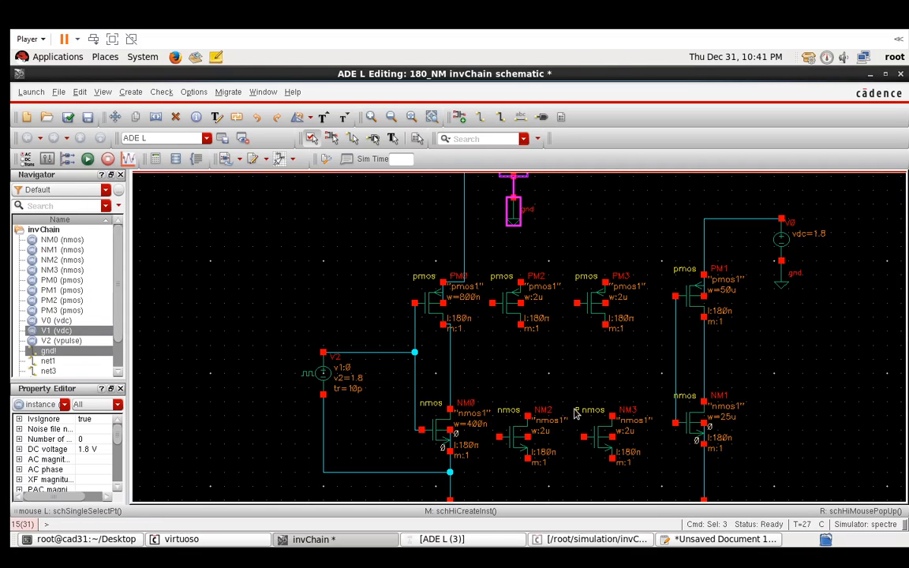
pyautogui.press('Escape')
# Wire the drain of each new pmos to the drain of the nmos below it.
pyautogui.press('w')
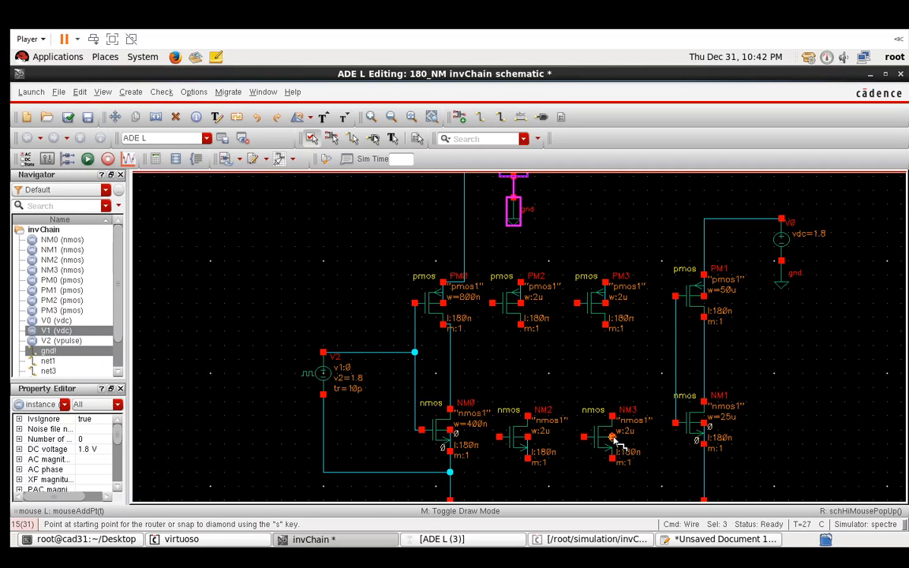
pyautogui.click(605, 325)
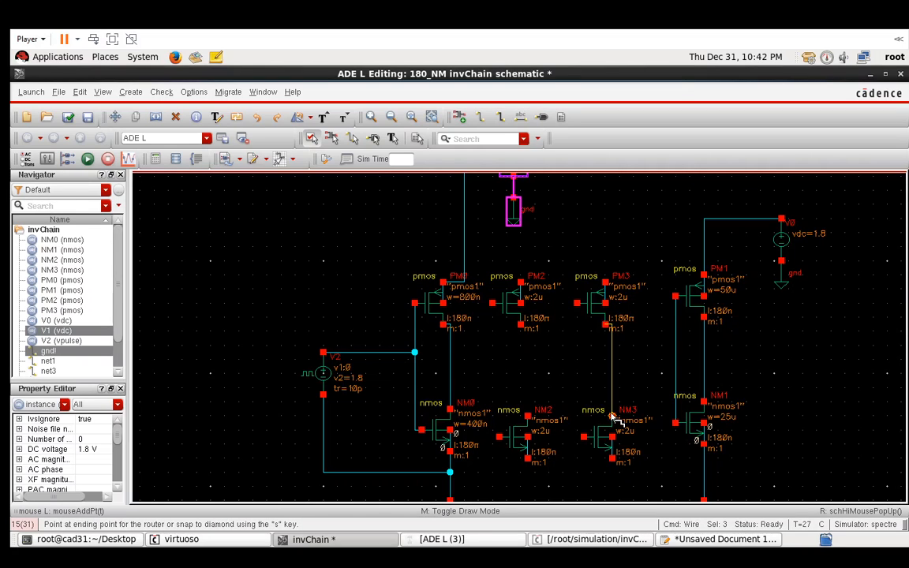
pyautogui.click(611, 416)
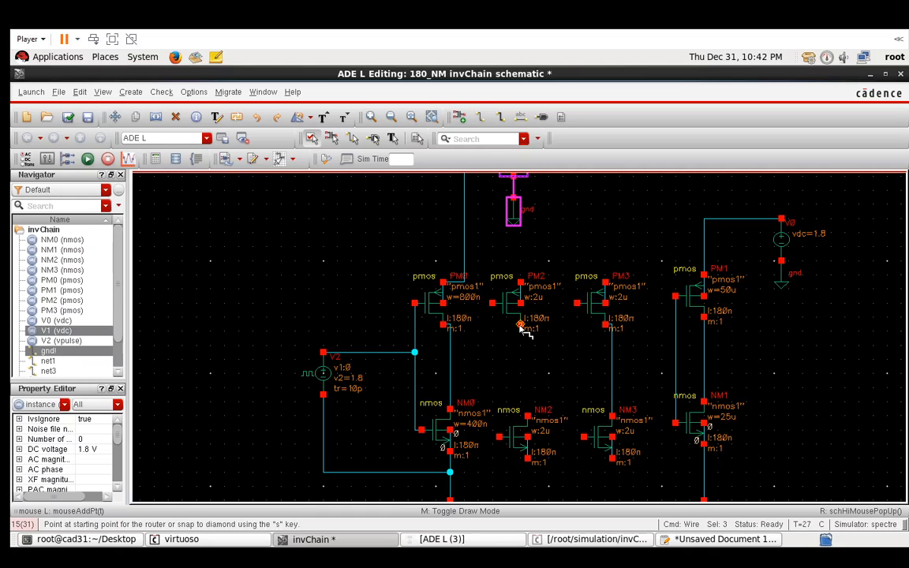
pyautogui.click(521, 327)
pyautogui.click(529, 417)
# Join the pmos and nmos gates with a wire in each of the two new inverters.
pyautogui.click(491, 304)
pyautogui.click(499, 436)
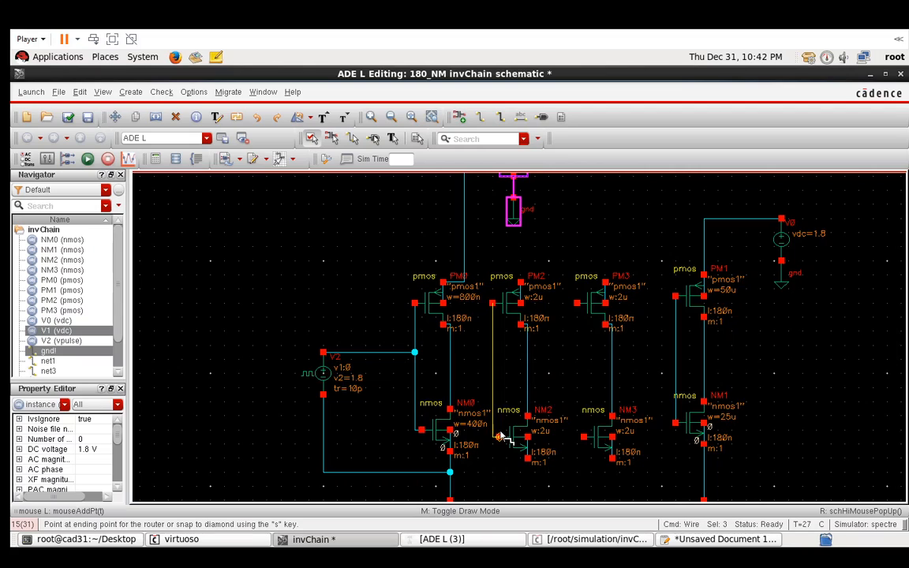
pyautogui.click(576, 303)
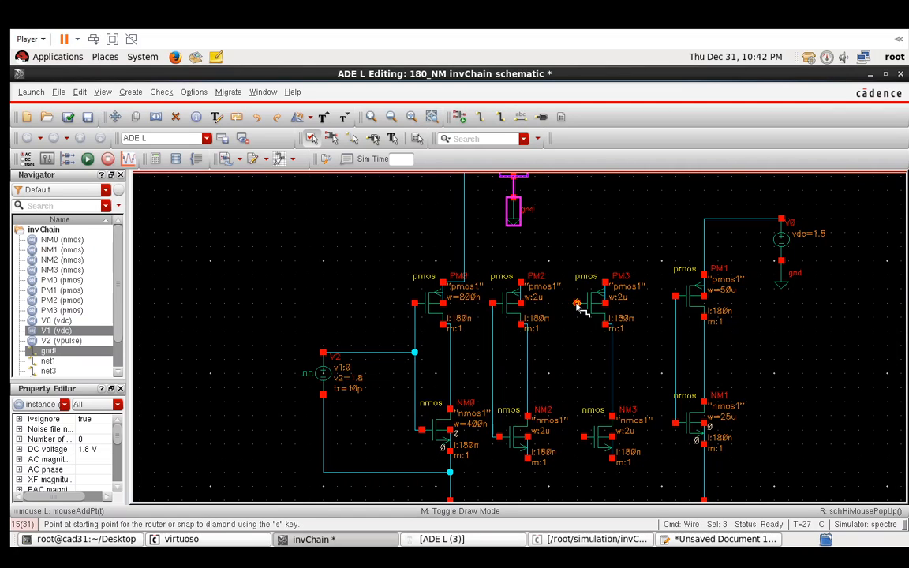
pyautogui.click(584, 436)
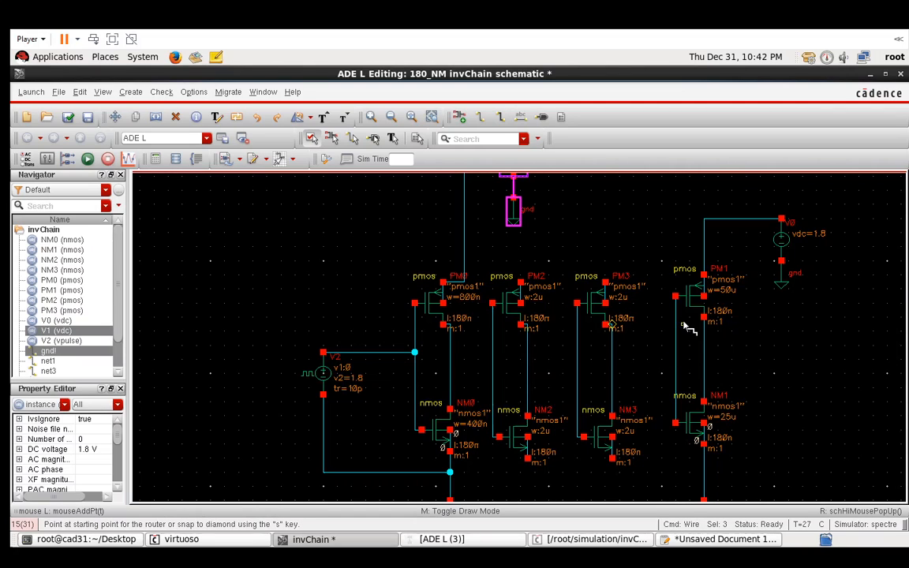
# Wire each inverter's output to the joined gates of the following inverter, linking all four stages into a chain.
pyautogui.click(451, 360)
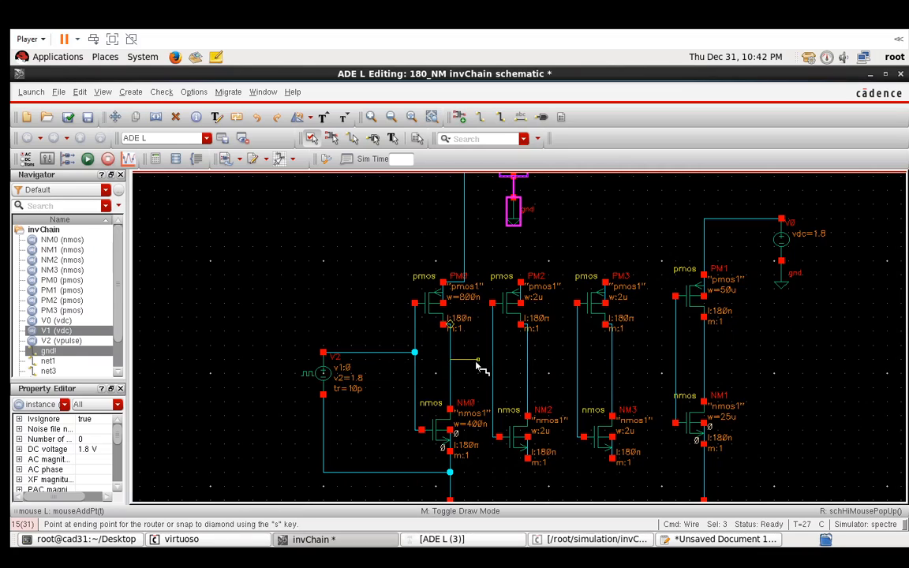
pyautogui.click(492, 360)
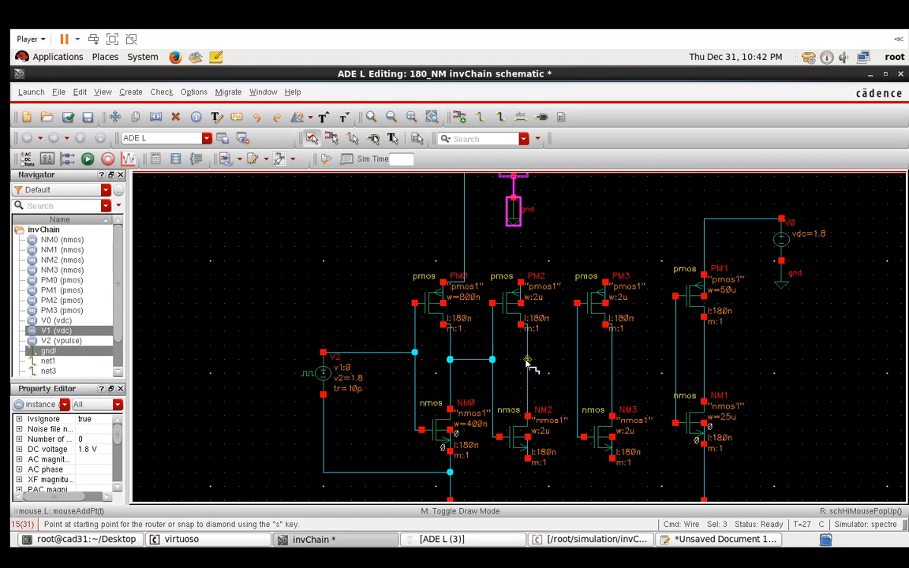
pyautogui.click(526, 360)
pyautogui.click(576, 359)
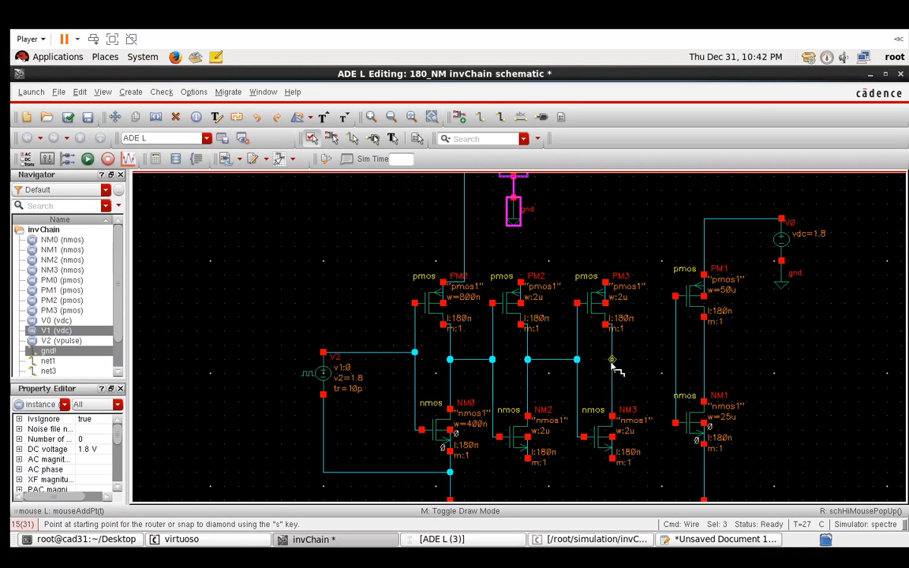
pyautogui.click(612, 360)
pyautogui.click(675, 361)
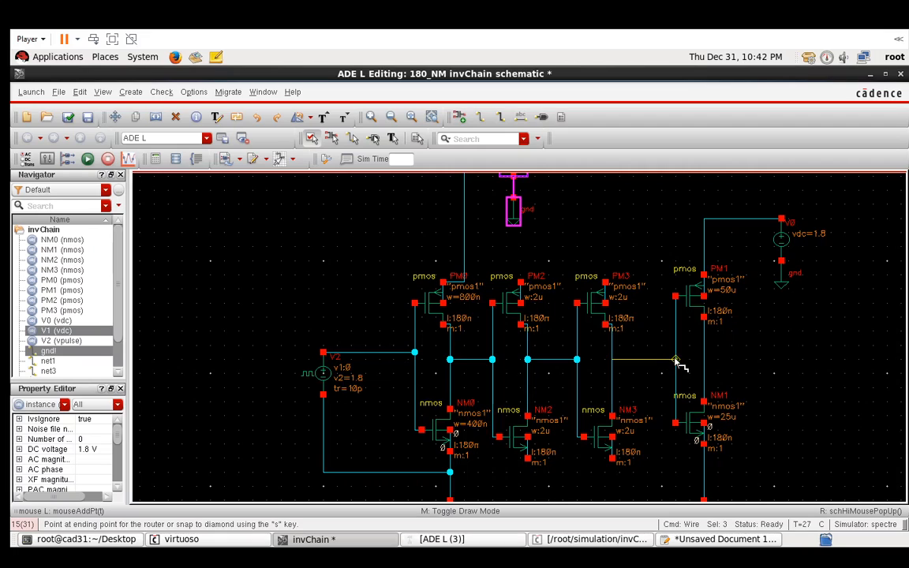
pyautogui.press('Escape')
pyautogui.press('f')
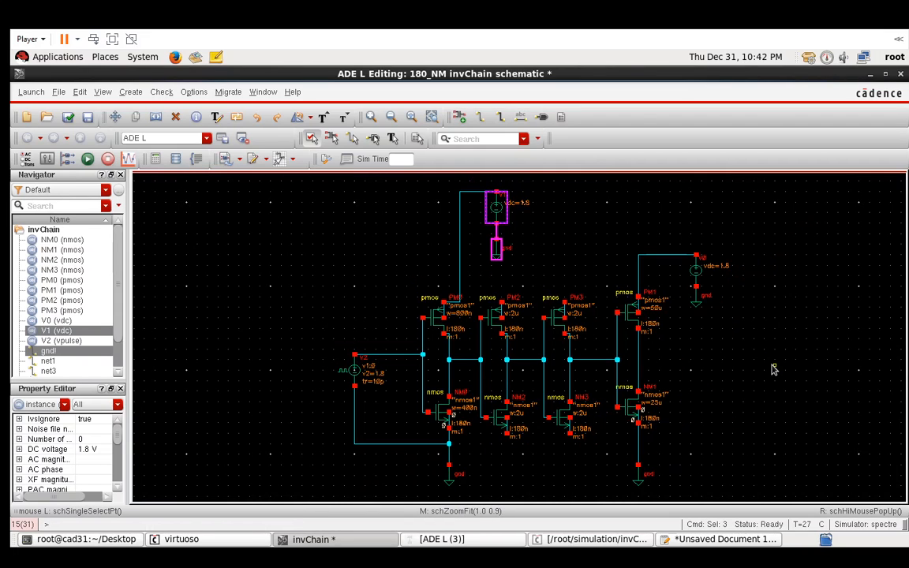
pyautogui.click(773, 370)
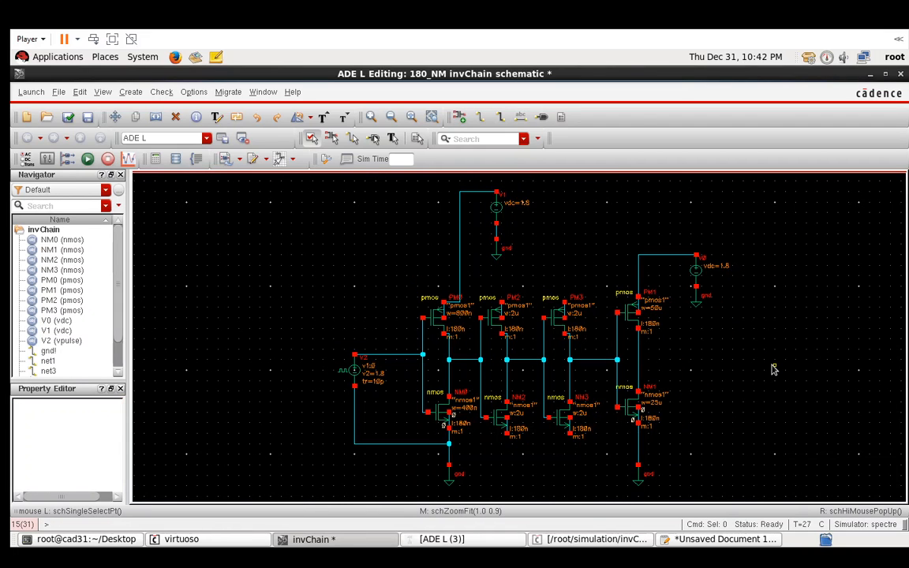
# Wire the sources of the two new pmos transistors to the first inverter's 1.8 V supply.
pyautogui.press('w')
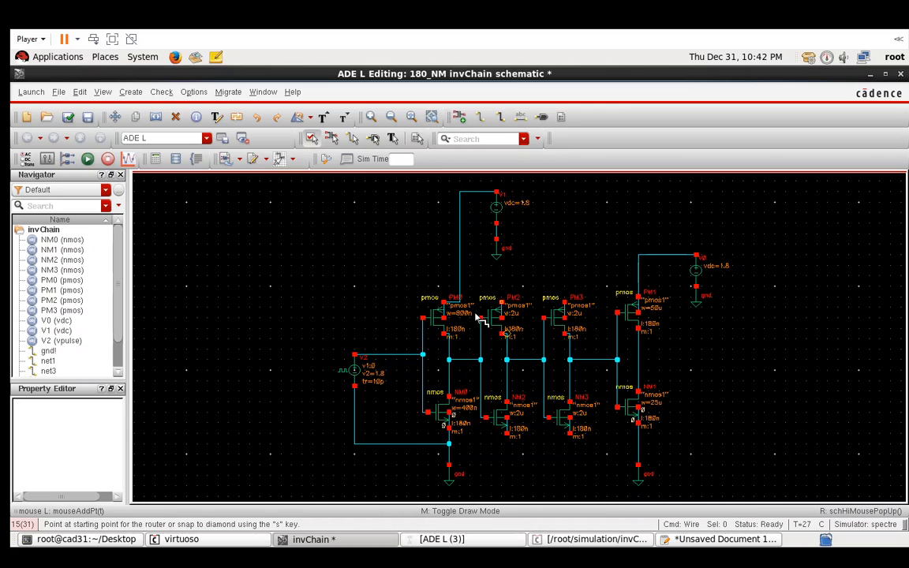
pyautogui.click(510, 300)
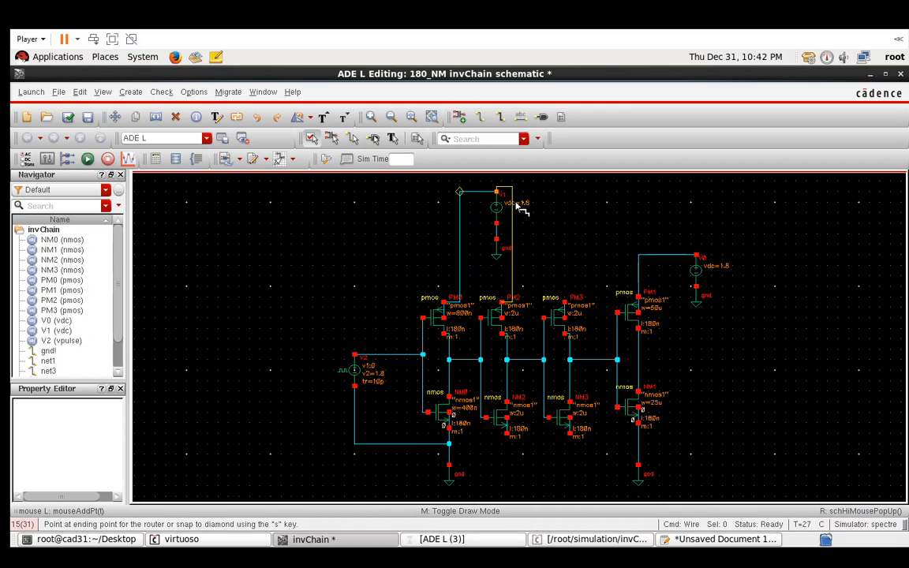
pyautogui.click(518, 203)
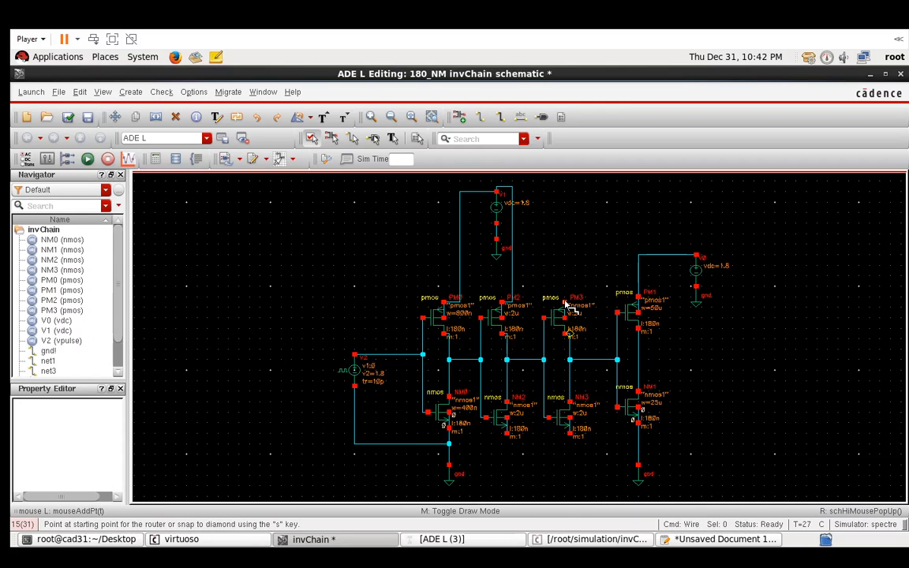
pyautogui.click(565, 303)
pyautogui.click(512, 213)
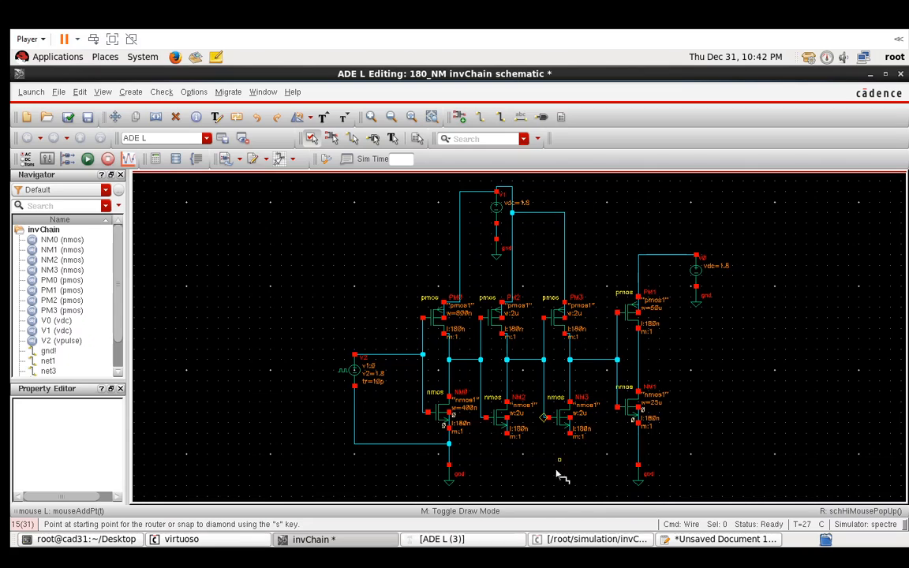
# Wire the sources of the two new nmos transistors to the first inverter's ground, and check and save the schematic.
pyautogui.click(508, 432)
pyautogui.click(450, 455)
pyautogui.click(509, 447)
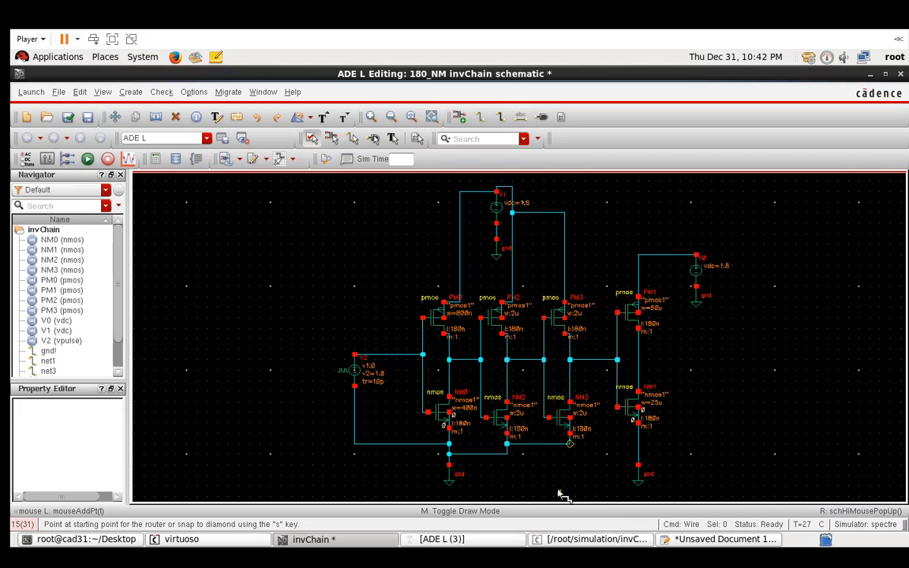
pyautogui.click(556, 469)
pyautogui.press('u')
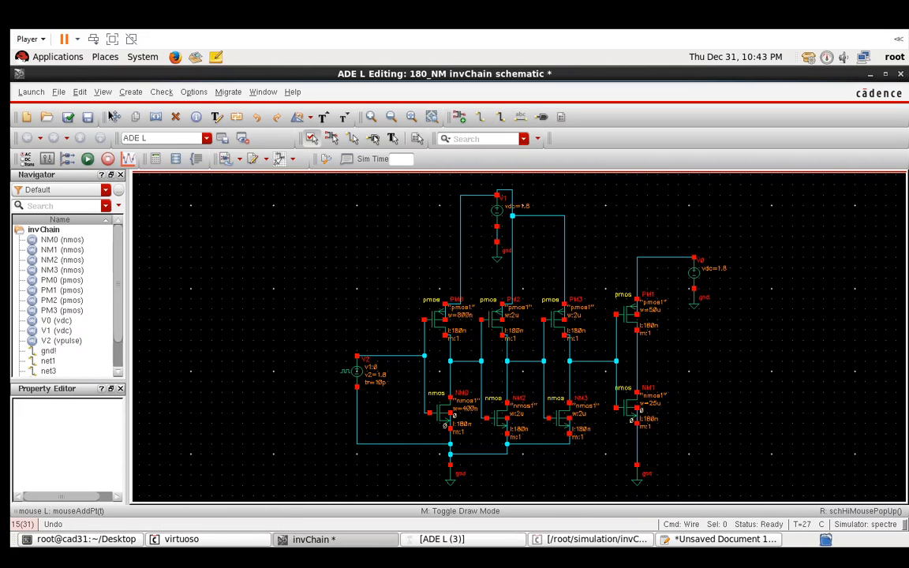
pyautogui.click(67, 116)
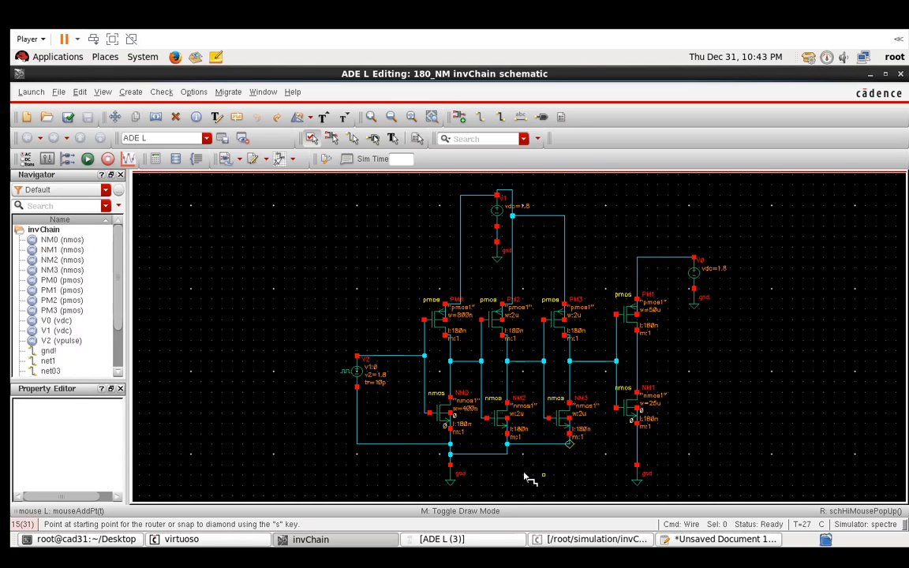
# Switch to the gedit notes and write "Method of Logical effort states that, least delay is when gihi = 62.5^(1/3)".
pyautogui.click(694, 540)
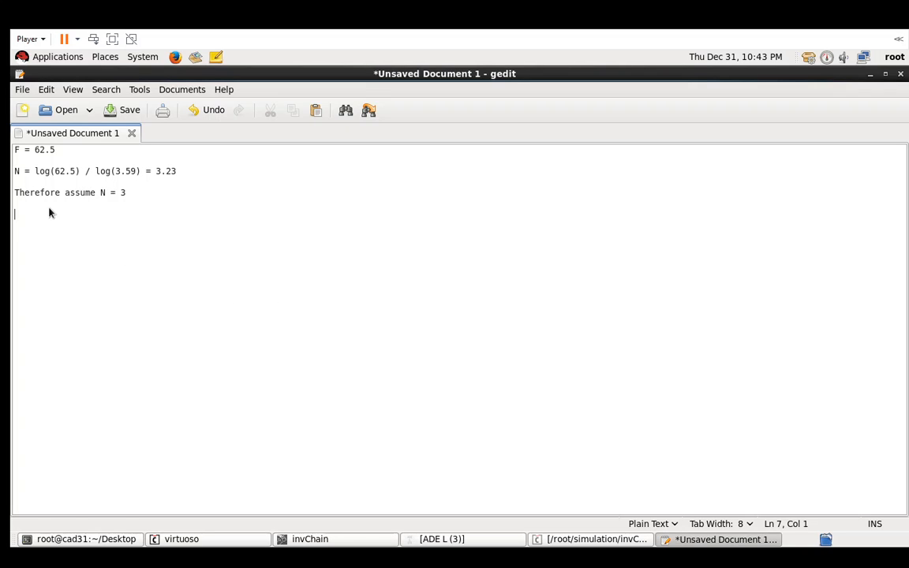
pyautogui.write('Method of Lo')
pyautogui.write('fica')
pyautogui.press('BackSpace')
pyautogui.press('BackSpace')
pyautogui.press('BackSpace')
pyautogui.press('BackSpace')
pyautogui.write('gical effort ')
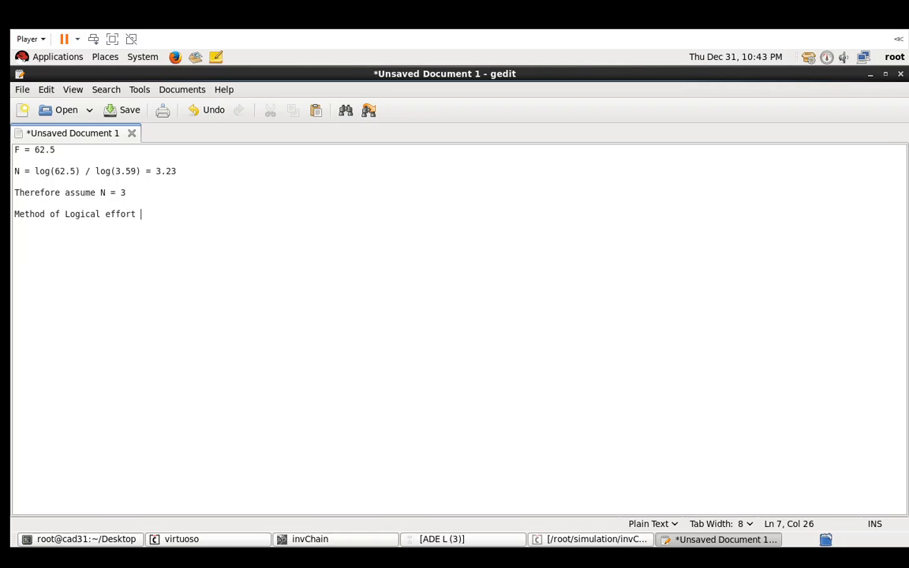
pyautogui.write('states that, least delay ')
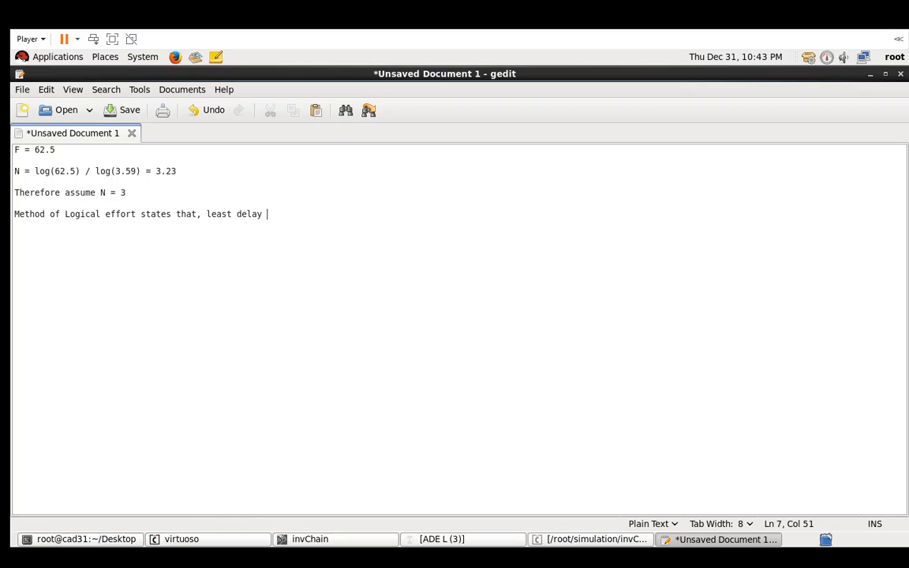
pyautogui.write('is when gihi = 62')
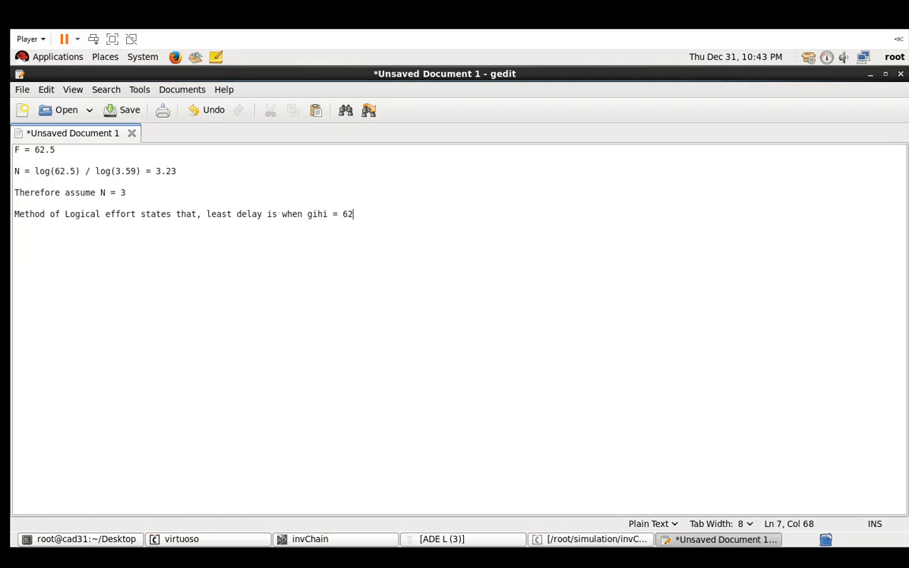
pyautogui.write('.5^(1/3)')
# Add the line "Hence, we choose g1h1 = g2h2 = g3h3 = 4" below the logical effort statement.
pyautogui.press('Return')
pyautogui.press('Return')
pyautogui.write('Hence, we cho')
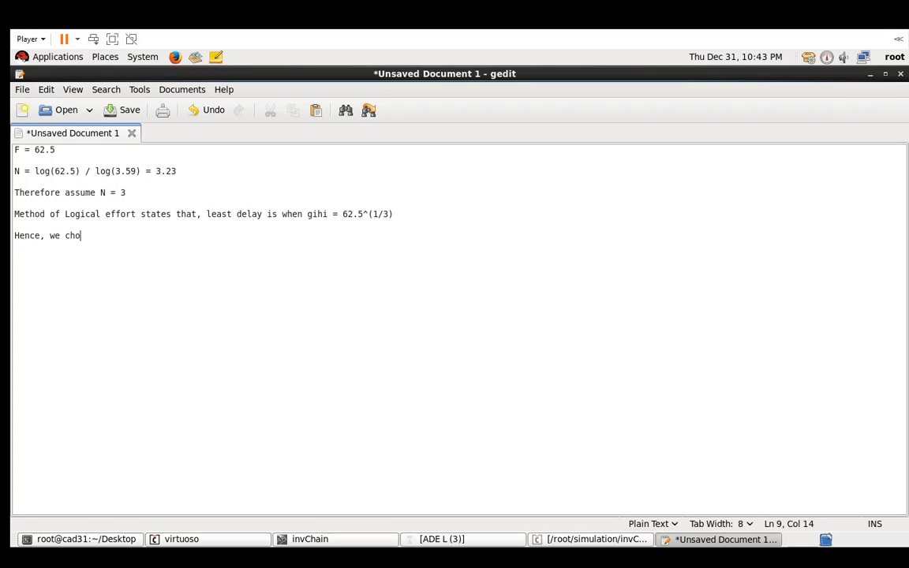
pyautogui.write('ose g1h1 = g2h2 =')
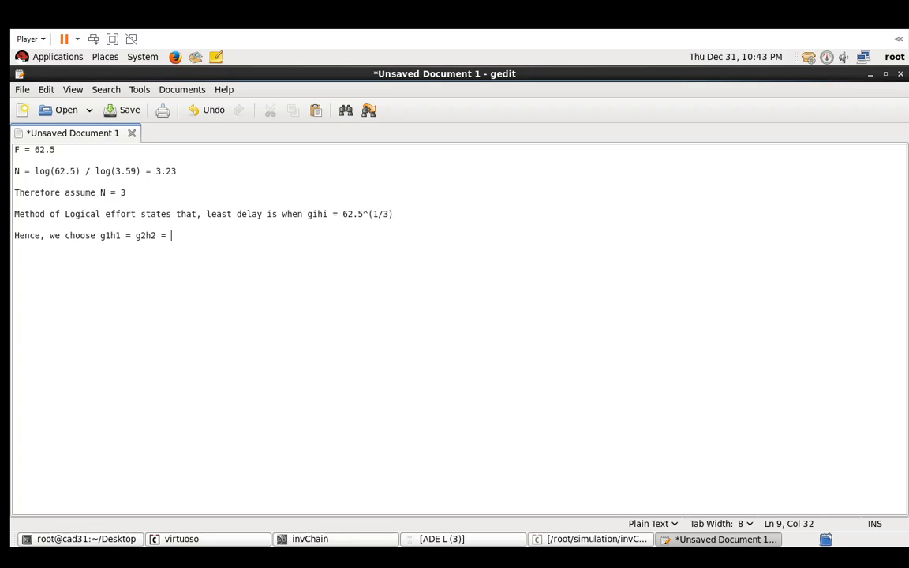
pyautogui.write(' g3h3 = 4')
pyautogui.press('Return')
# Add "From above, h1 = 4, hence, the second inverter should be four times larger to get h = cout/cin = 4".
pyautogui.write('Fr')
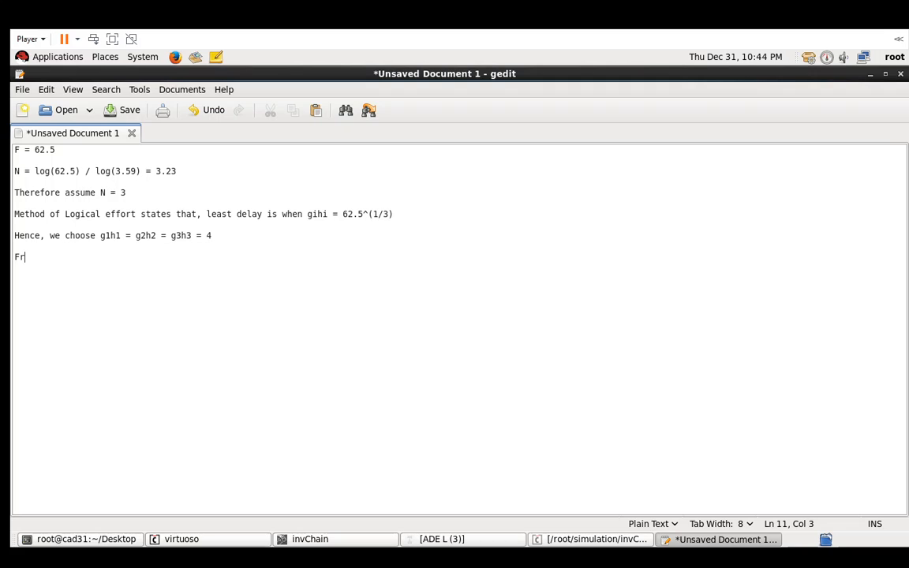
pyautogui.write('om above, h1 = 4')
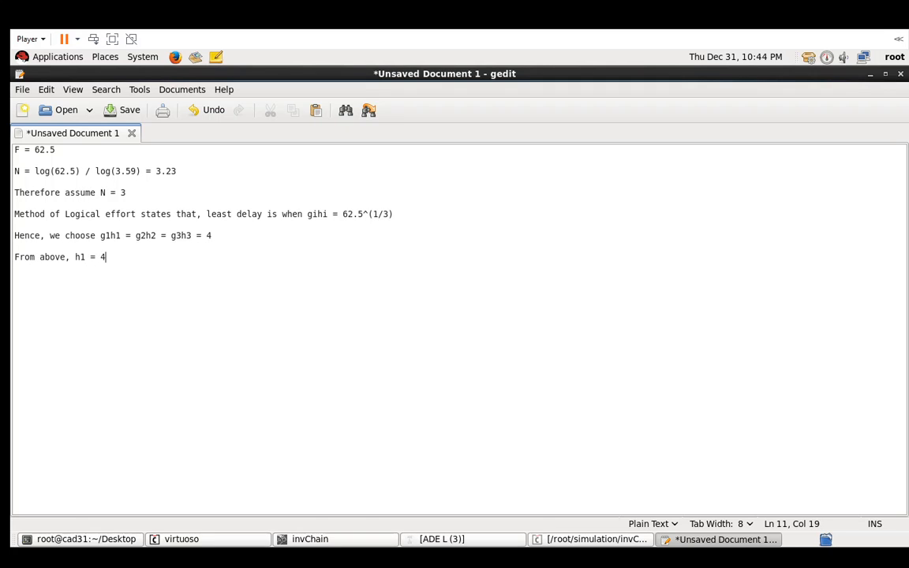
pyautogui.write(', hence, the second inve')
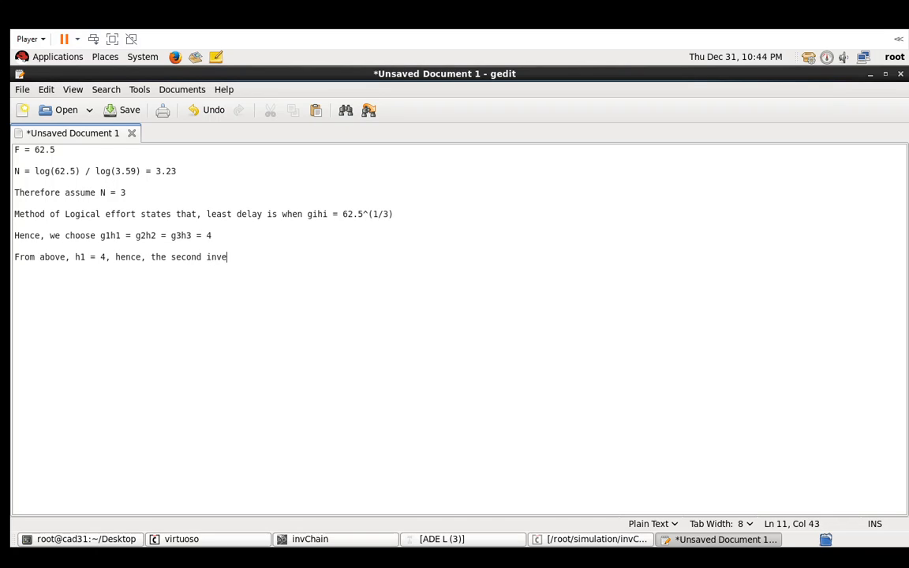
pyautogui.write('rter should be four times ')
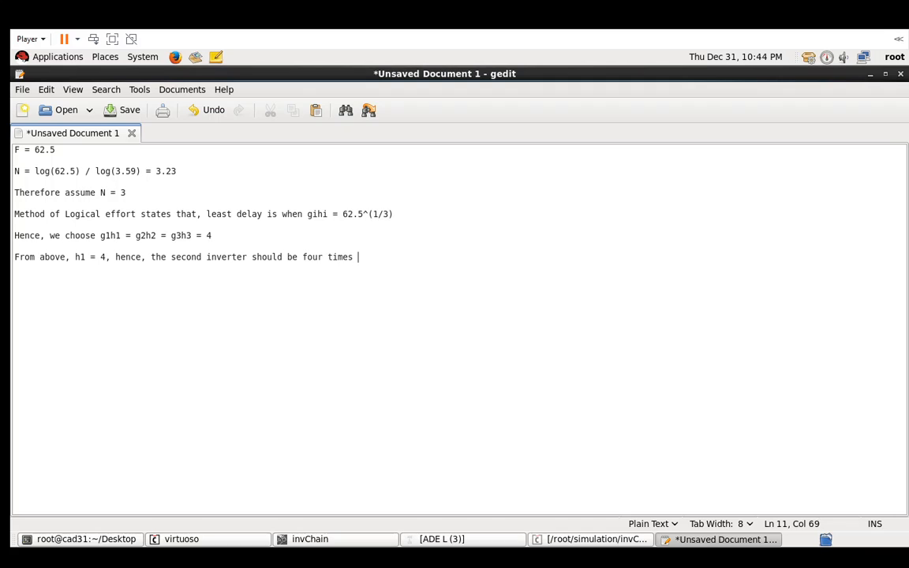
pyautogui.write('larger to get h = cout/cin = 4')
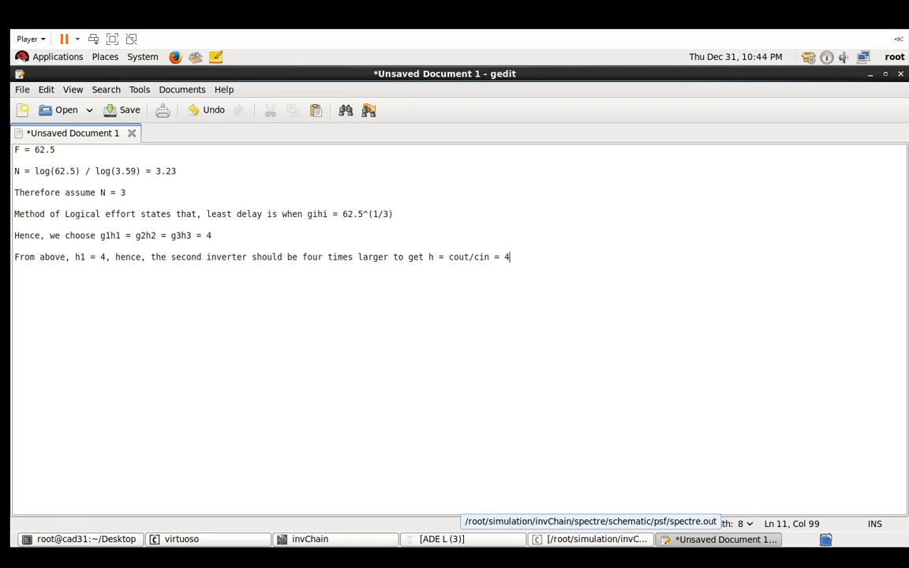
# Switch to the invChain schematic and set the total width of the second inverter's pmos, PM2, to 3.2u.
pyautogui.click(348, 538)
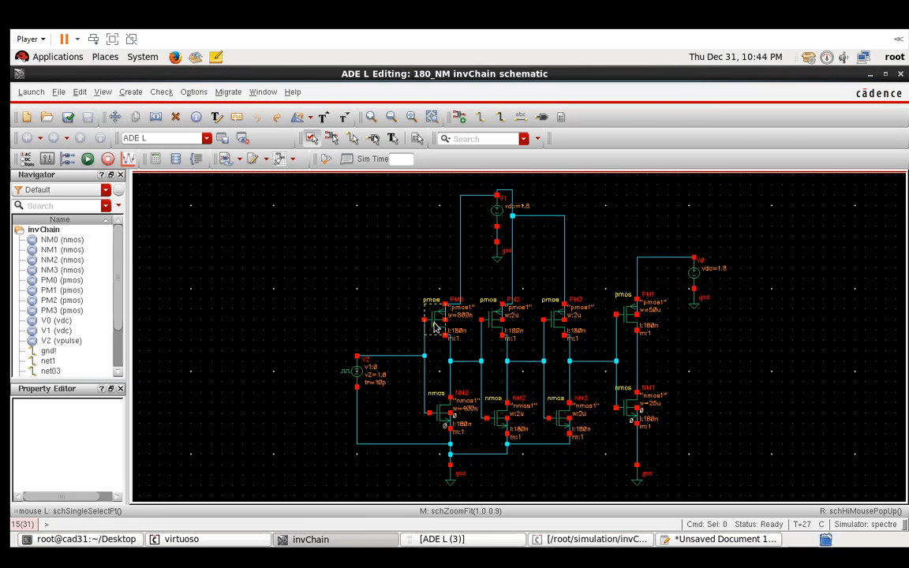
pyautogui.click(495, 324)
pyautogui.click(494, 325)
pyautogui.press('q')
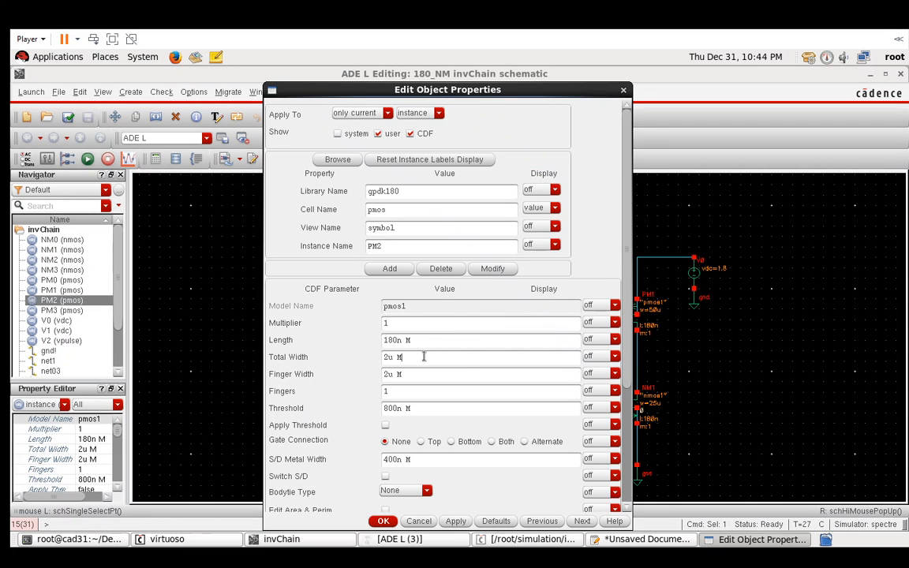
pyautogui.moveTo(423, 358); pyautogui.dragTo(376, 367)
pyautogui.write('3.2')
pyautogui.press('Tab')
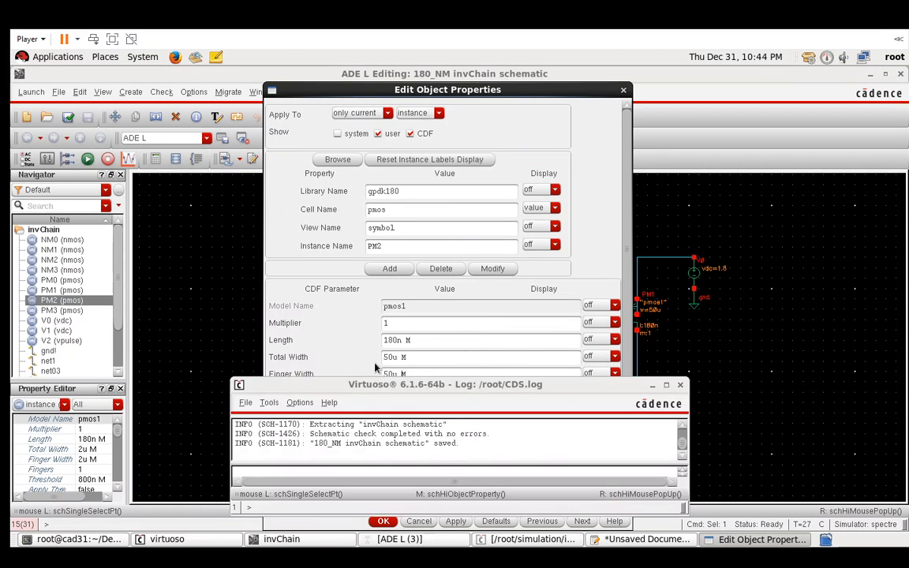
pyautogui.tripleClick(434, 353)
pyautogui.write('3.2u')
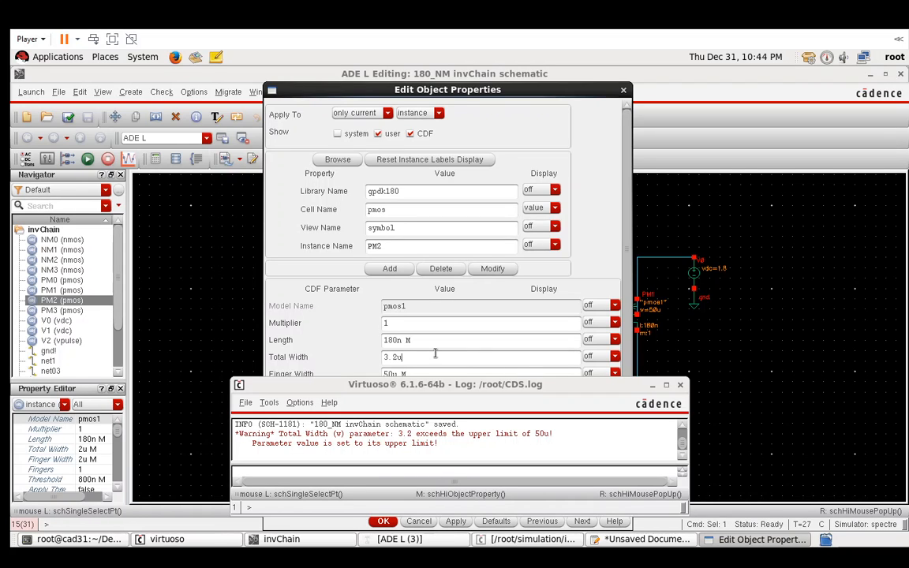
pyautogui.press('Tab')
pyautogui.click(384, 522)
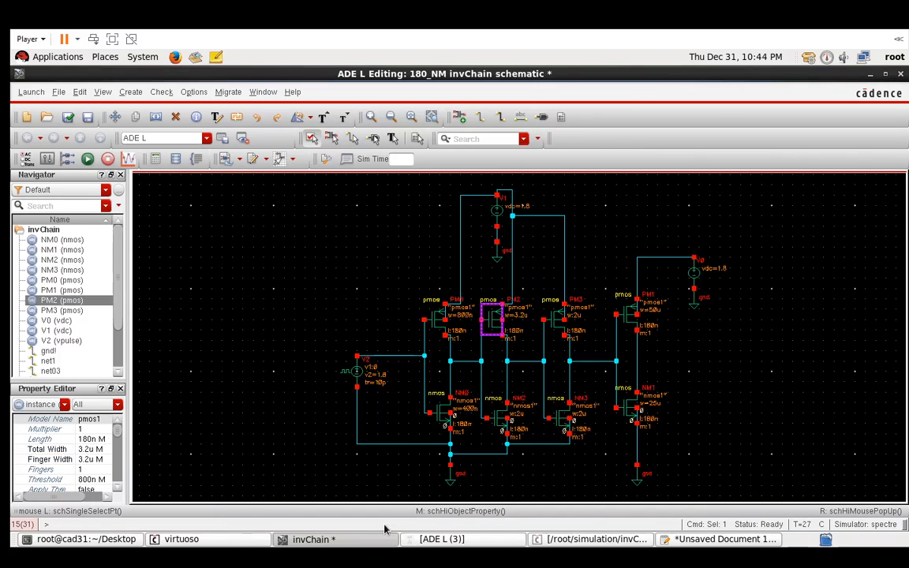
# Set the total width of the second inverter's nmos, NM2, to 1.6u.
pyautogui.click(498, 430)
pyautogui.press('w')
pyautogui.press('q')
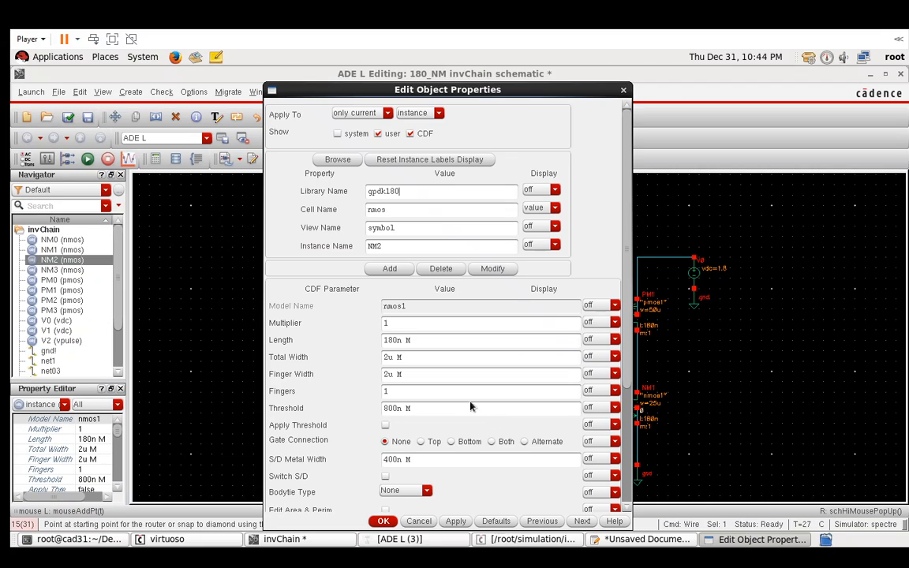
pyautogui.moveTo(418, 358); pyautogui.dragTo(366, 358)
pyautogui.write('1.6u')
pyautogui.press('Tab')
pyautogui.click(385, 522)
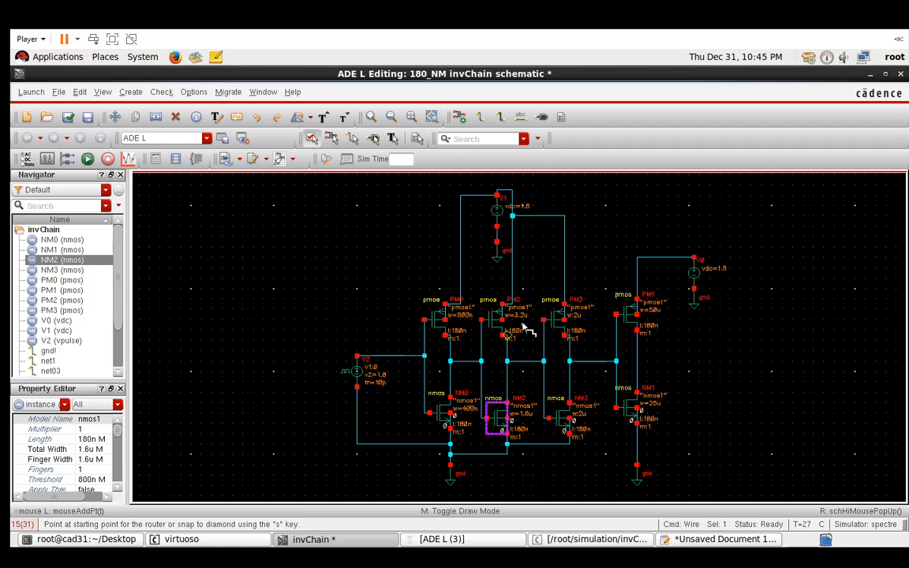
pyautogui.press('Escape')
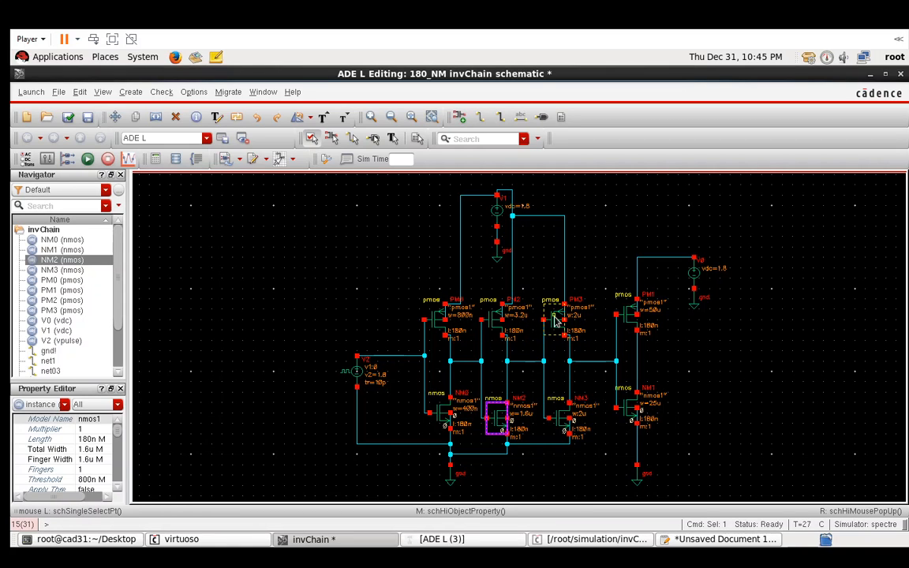
# Set the total width of the third inverter's pmos, PM3, to 12.5u.
pyautogui.click(555, 320)
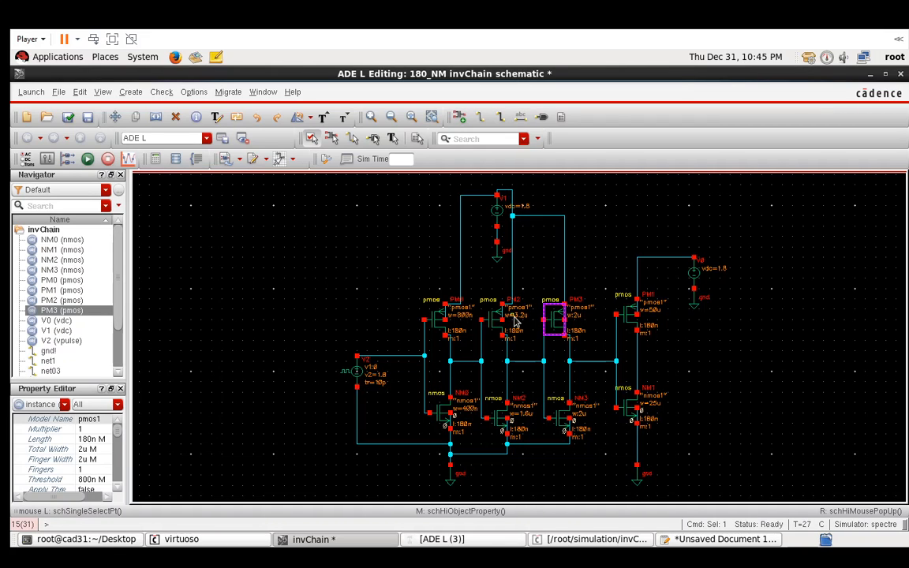
pyautogui.press('q')
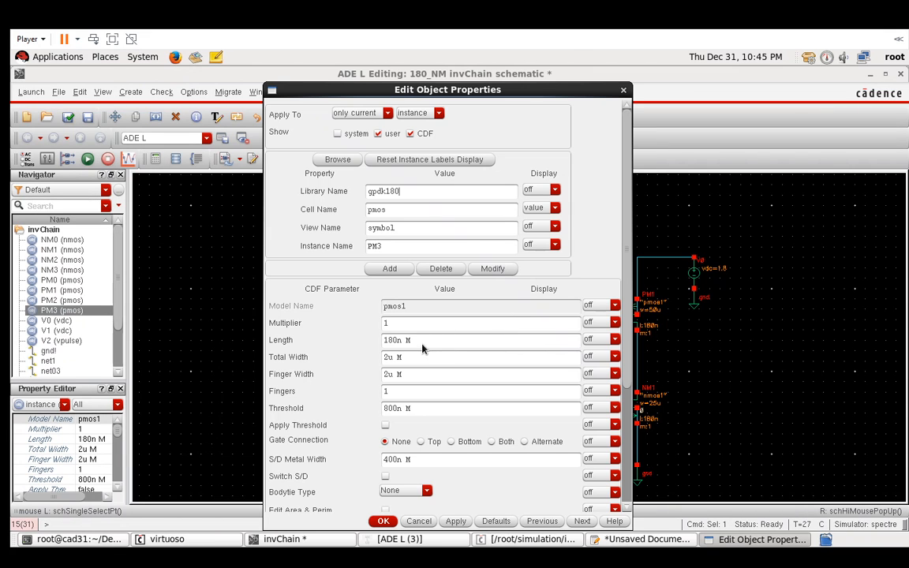
pyautogui.moveTo(418, 360); pyautogui.dragTo(377, 360)
pyautogui.write('12.5u')
pyautogui.press('Tab')
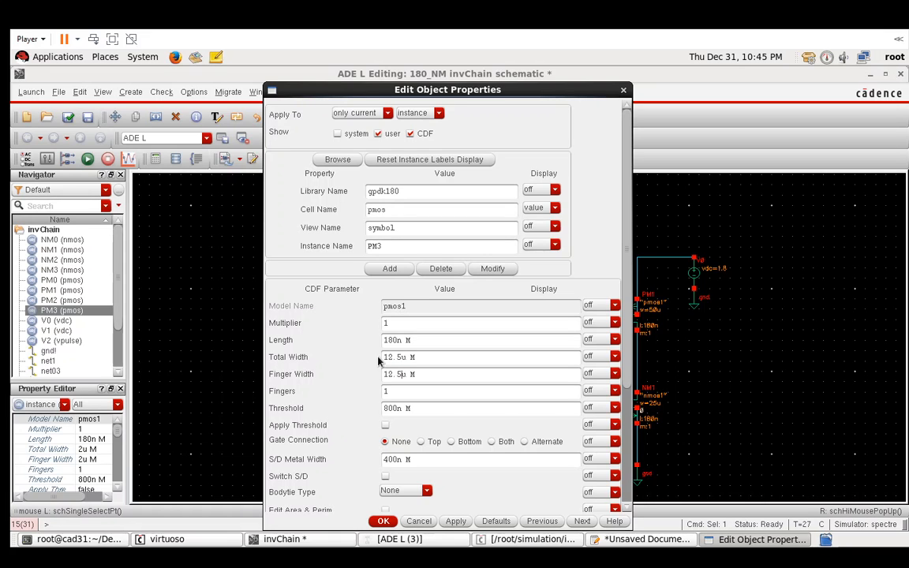
pyautogui.click(384, 521)
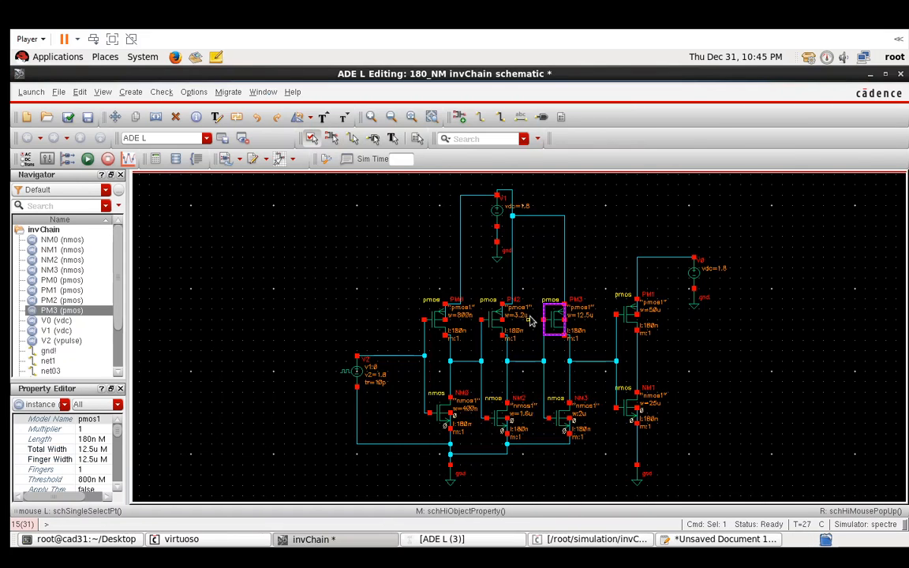
# Set the total width of the third inverter's nmos, NM3, to 6.25u, and check and save the schematic.
pyautogui.click(558, 415)
pyautogui.press('q')
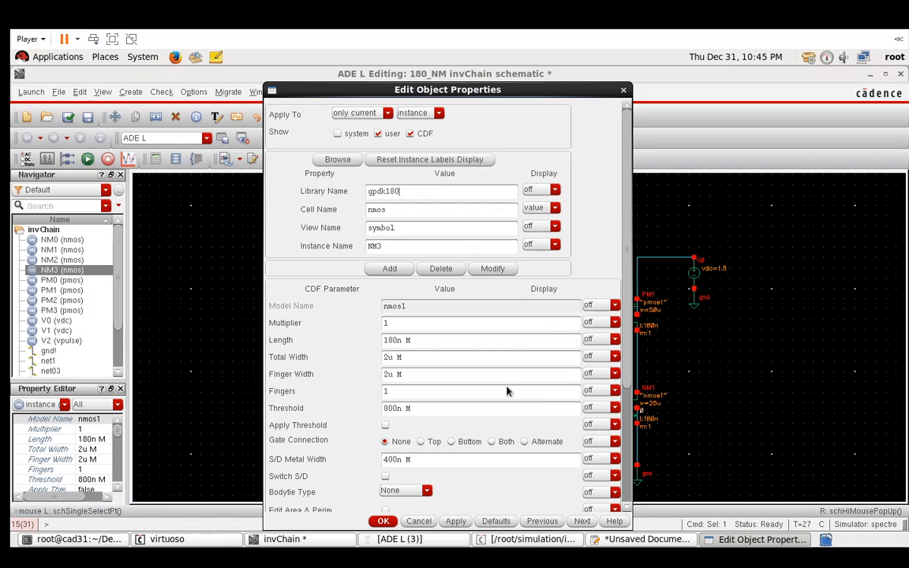
pyautogui.moveTo(418, 356); pyautogui.dragTo(362, 357)
pyautogui.write('6.25')
pyautogui.press('Tab')
pyautogui.click(383, 520)
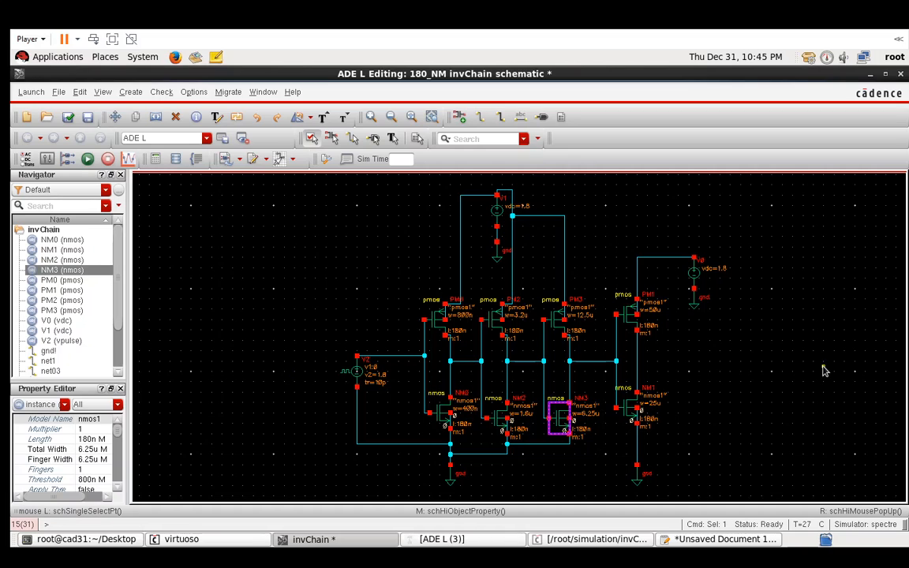
pyautogui.click(69, 118)
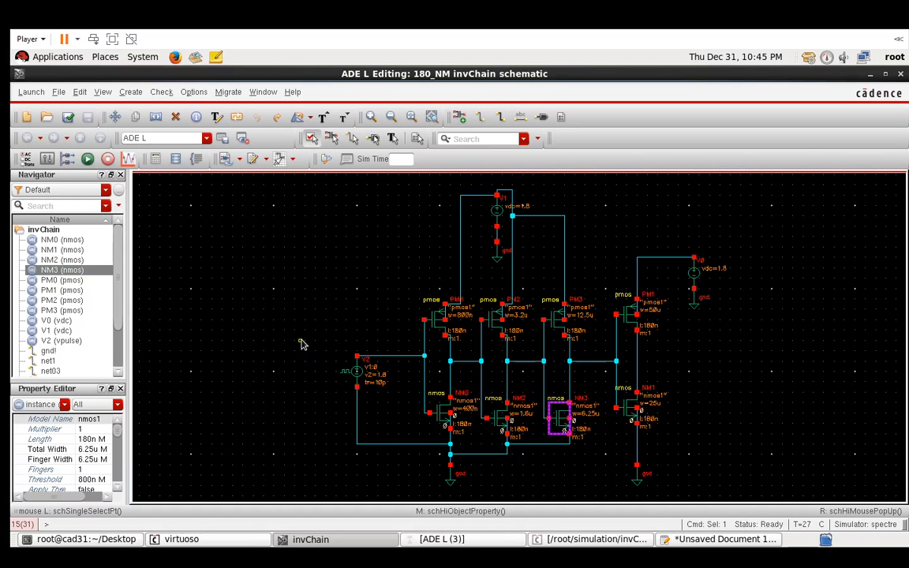
pyautogui.click(300, 345)
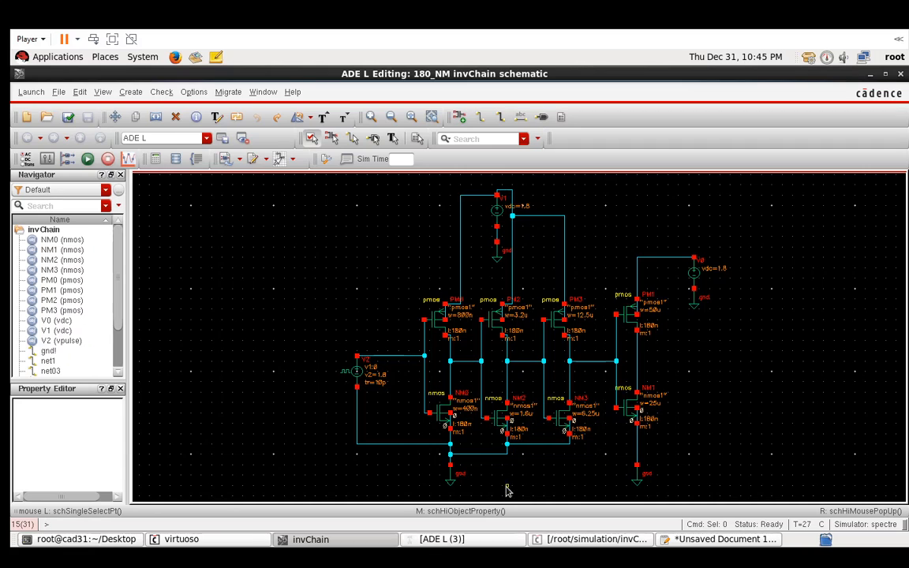
# Switch to the ADE L window and delete the existing outputs net1 and net3.
pyautogui.click(442, 538)
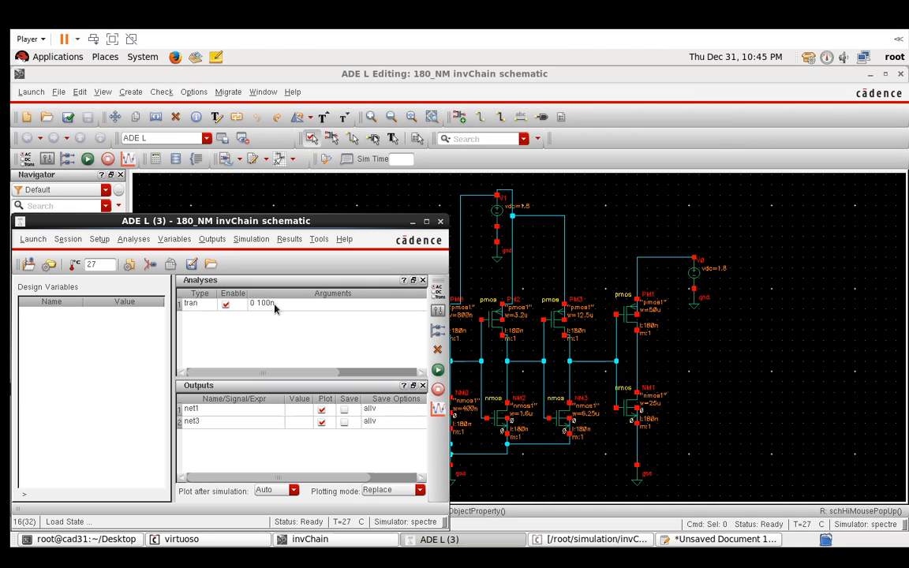
pyautogui.click(247, 278)
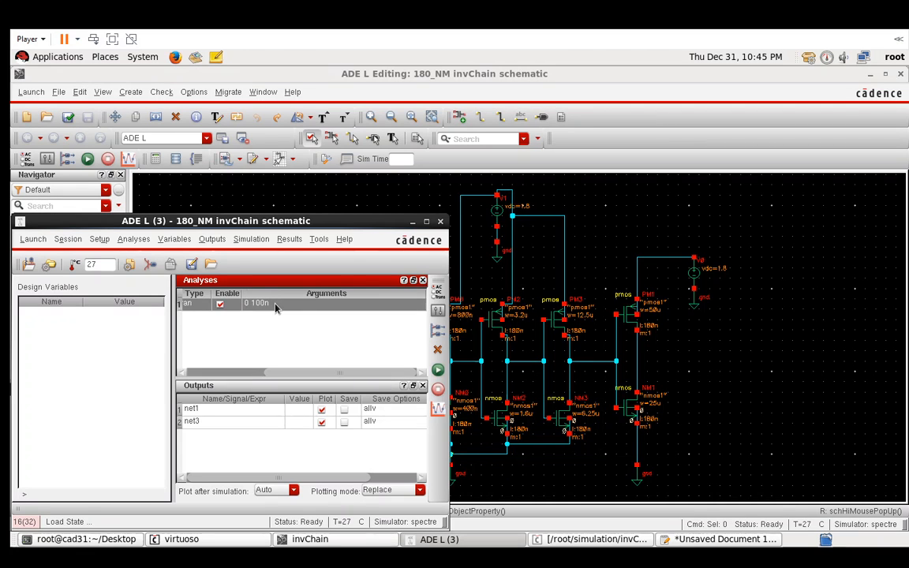
pyautogui.rightClick(232, 410)
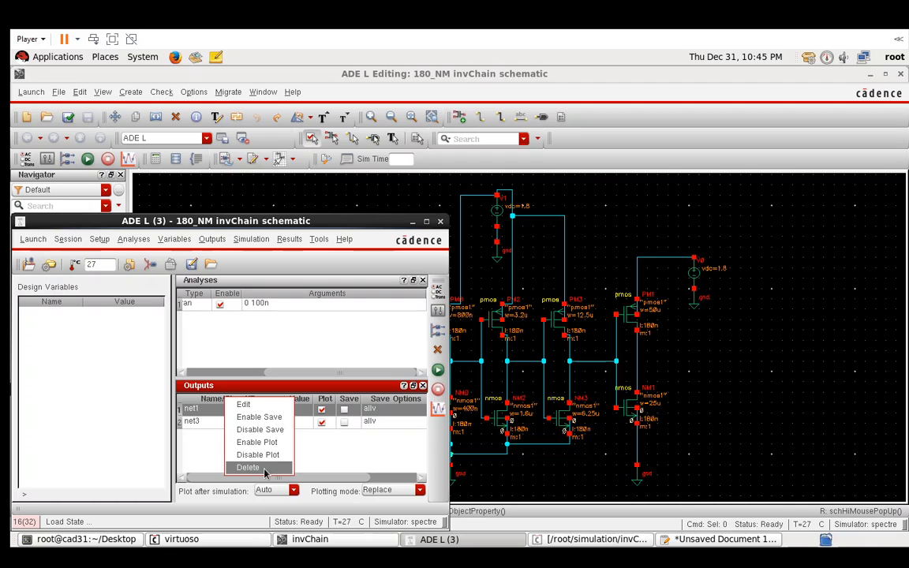
pyautogui.click(247, 467)
pyautogui.rightClick(225, 407)
pyautogui.click(252, 475)
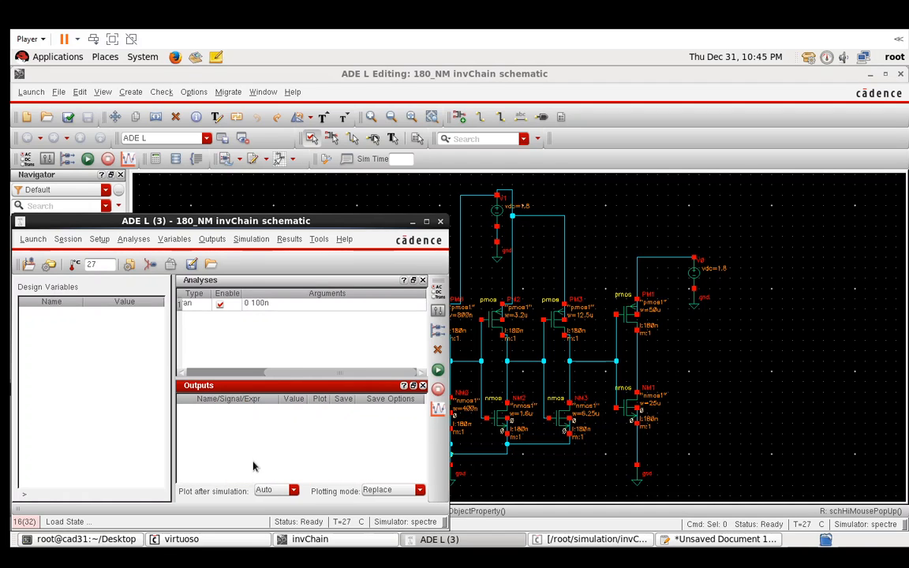
# Select the chain's input net and the third inverter's output net on the schematic as plotted outputs, and return to ADE L.
pyautogui.click(211, 239)
pyautogui.moveTo(264, 324)
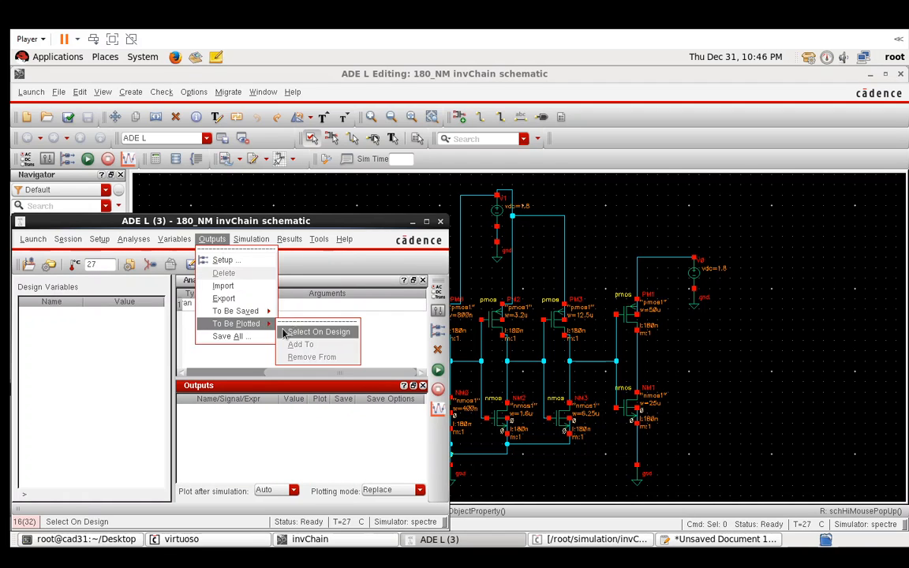
pyautogui.click(315, 331)
pyautogui.click(389, 356)
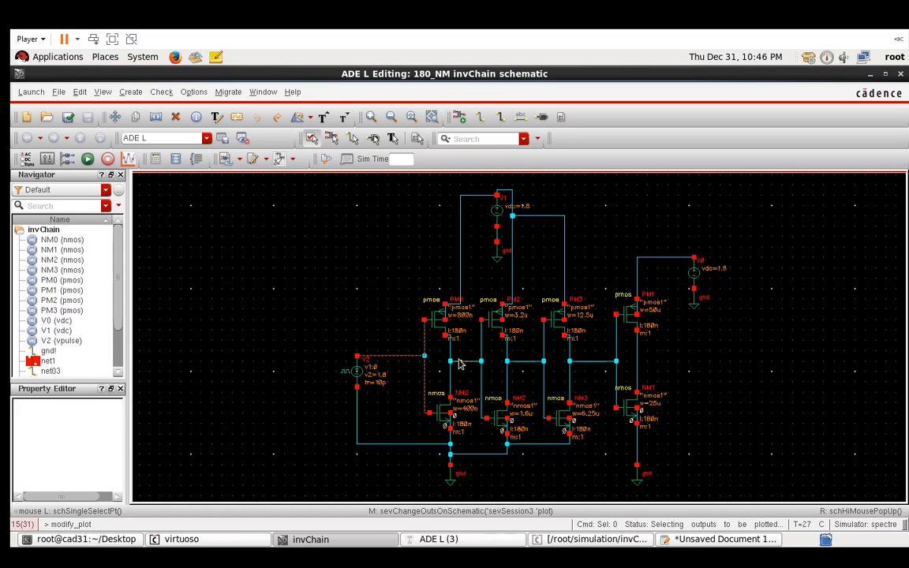
pyautogui.click(585, 361)
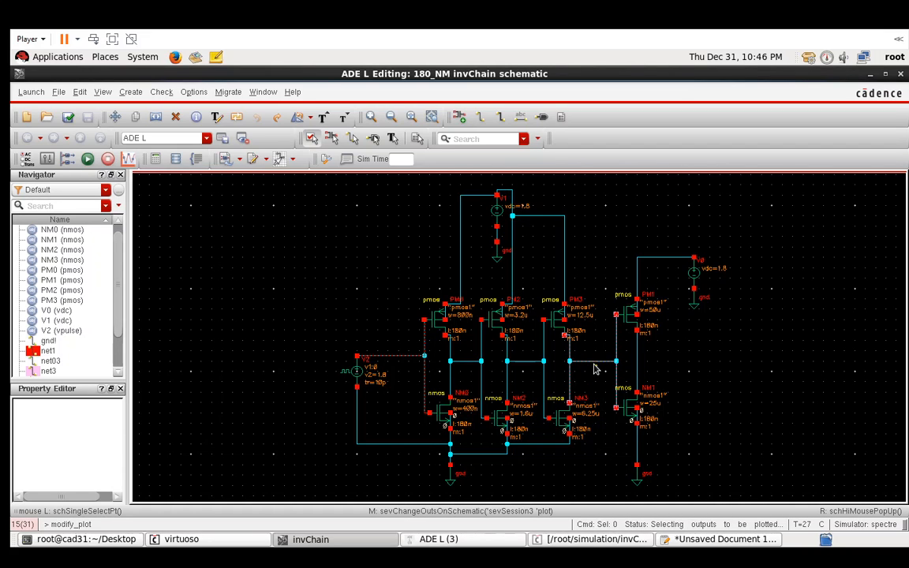
pyautogui.click(493, 539)
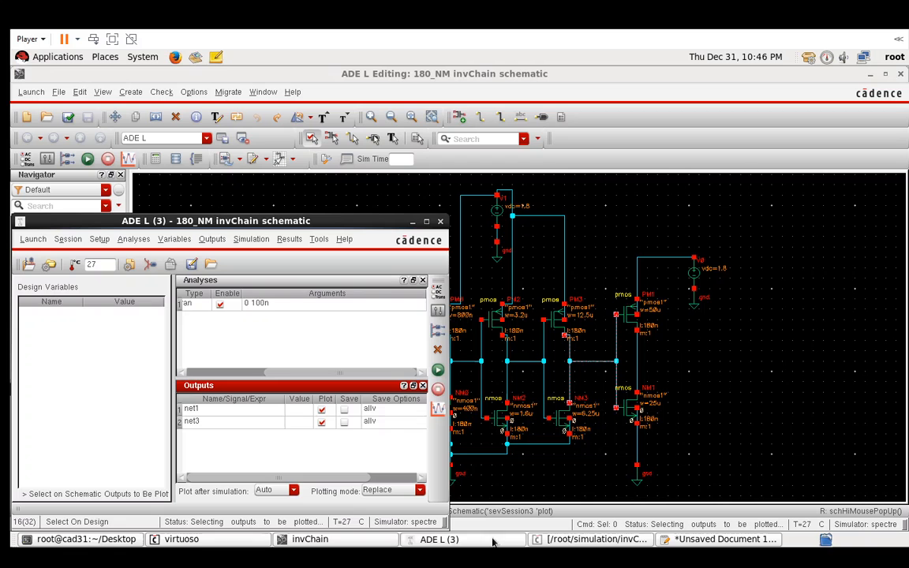
# Run the transient simulation and split the plotted net1 and net3 waveforms into separate strips.
pyautogui.click(439, 370)
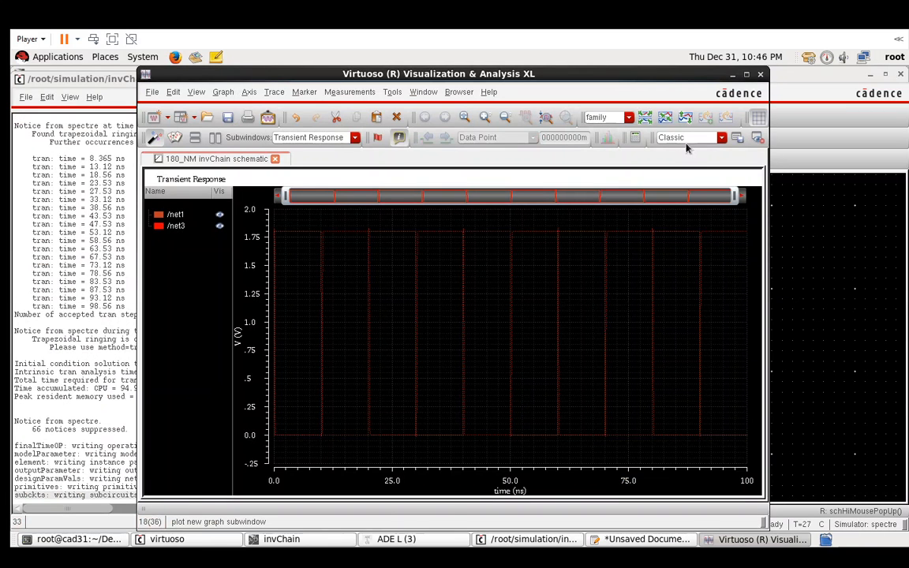
pyautogui.click(645, 117)
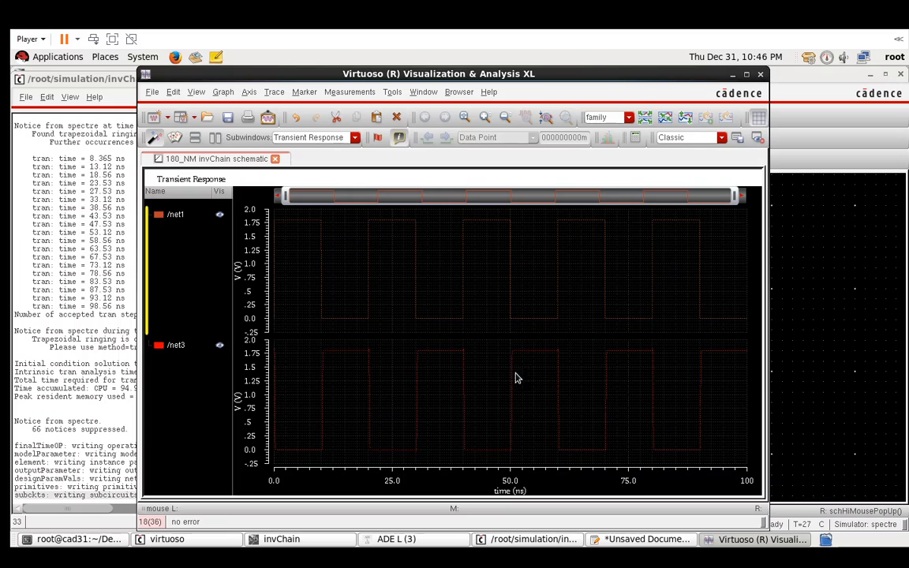
# Create a horizontal graph marker at Y position 0.9 on the net1 strip.
pyautogui.click(306, 93)
pyautogui.click(320, 145)
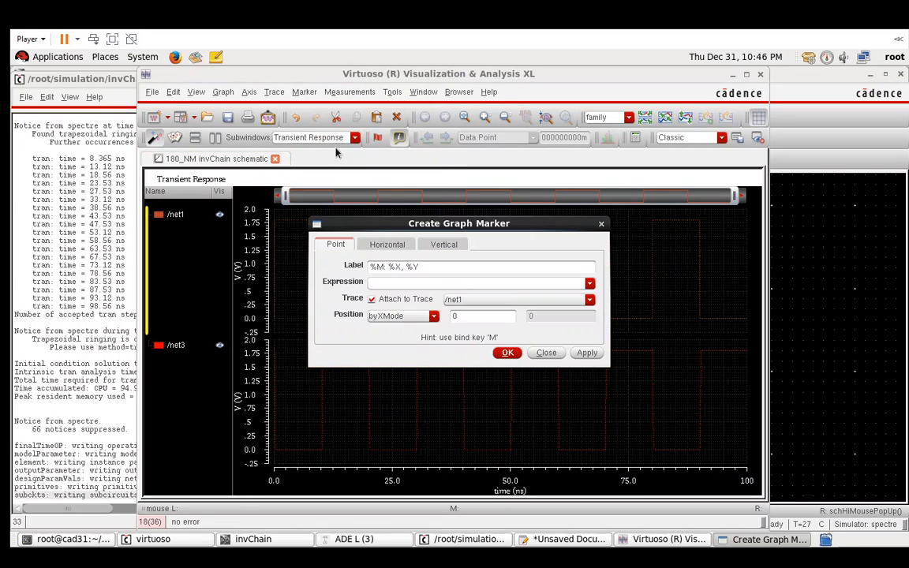
pyautogui.click(371, 244)
pyautogui.write('.9')
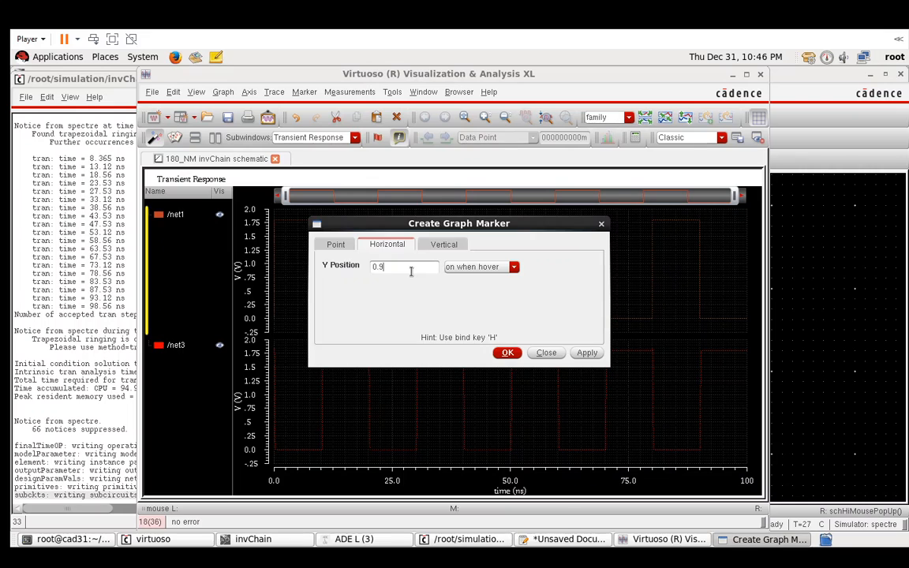
pyautogui.press('Return')
# Add a horizontal graph marker at Y position 0.9 on the net3 strip to read its crossing times.
pyautogui.click(423, 375)
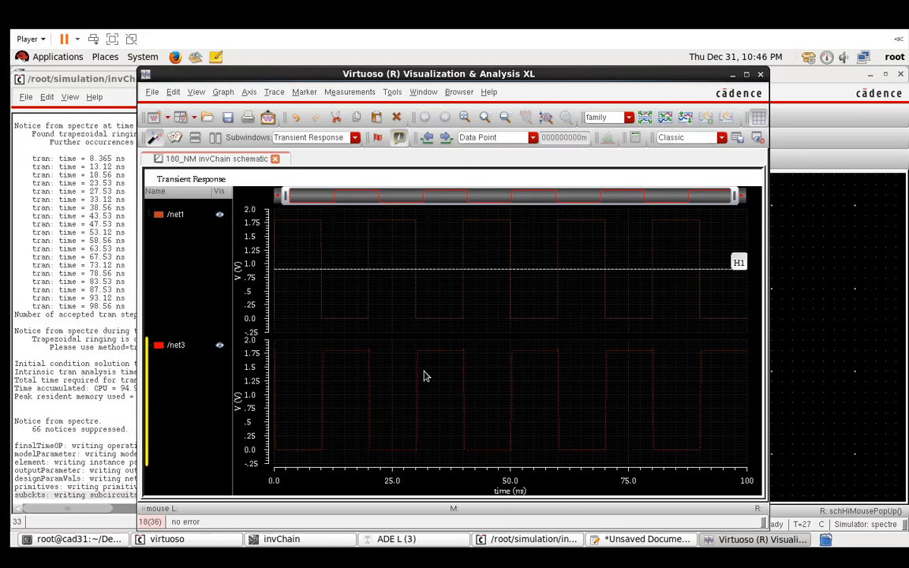
pyautogui.click(304, 92)
pyautogui.click(327, 146)
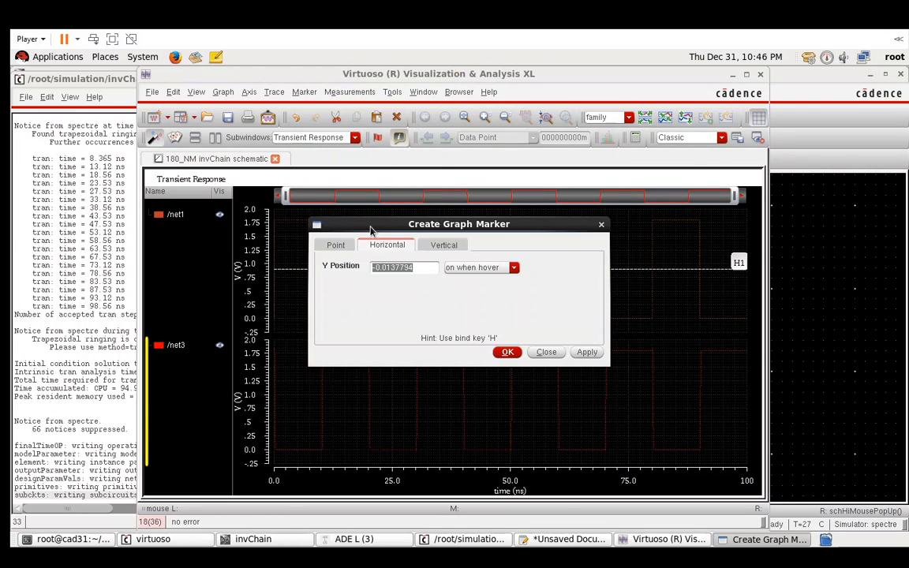
pyautogui.press('BackSpace')
pyautogui.write('0.9')
pyautogui.press('Return')
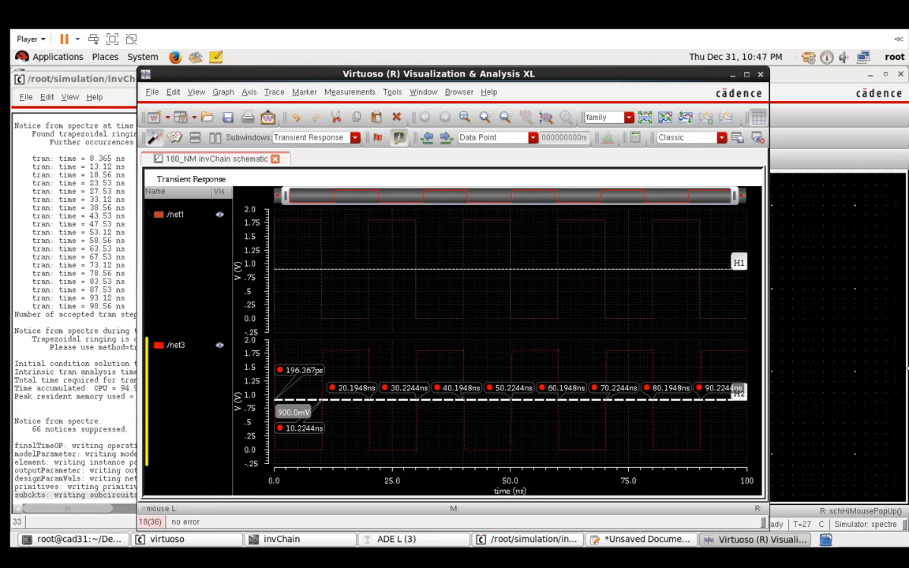
# Bring up the schematic, switch to the gedit notes and change the assumed number of stages to N = 4.
pyautogui.click(772, 352)
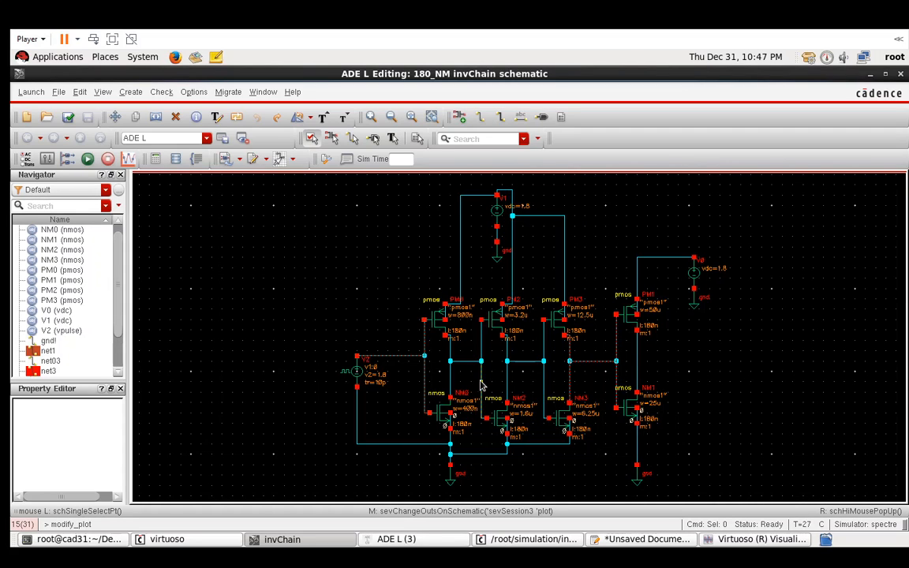
pyautogui.click(646, 538)
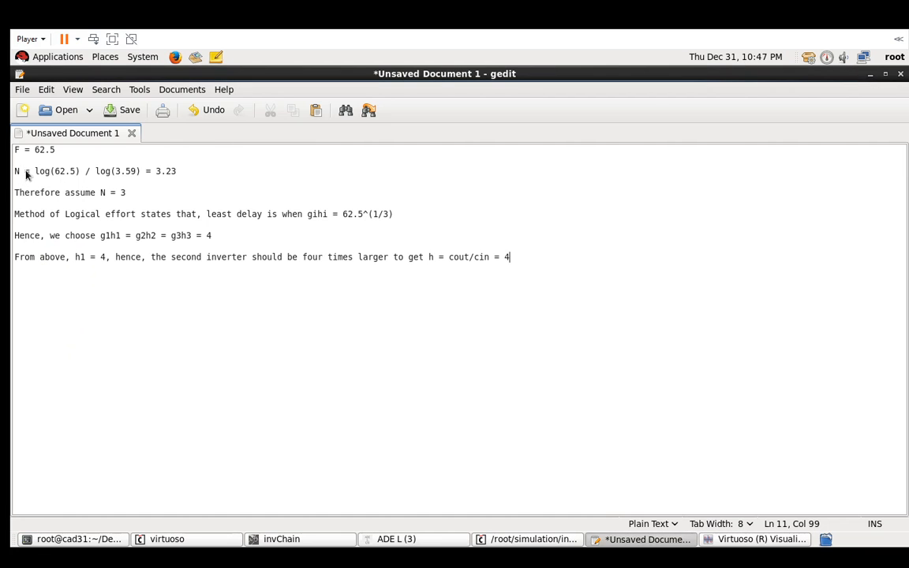
pyautogui.click(127, 193)
pyautogui.hotkey('shift', 'Left')
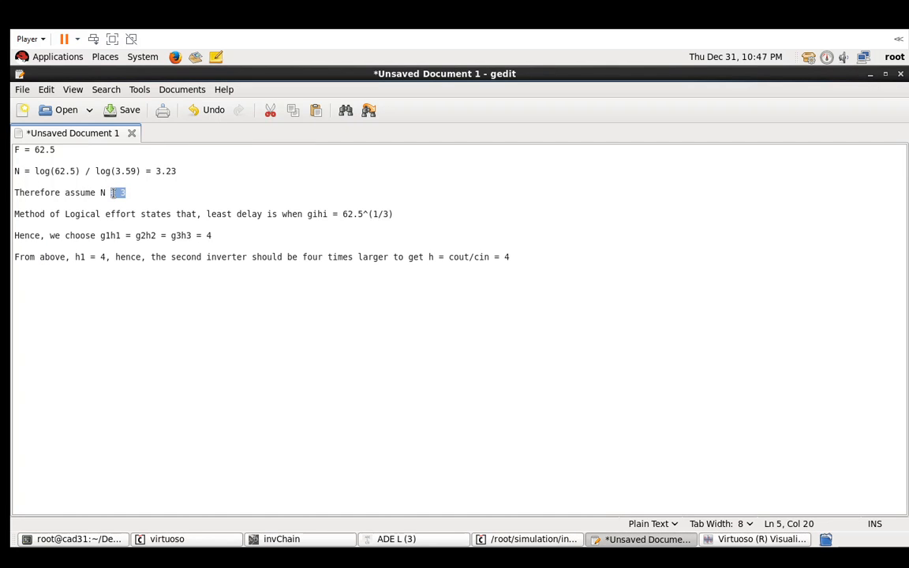
pyautogui.press('Right')
pyautogui.hotkey('shift', 'Left')
pyautogui.press('BackSpace')
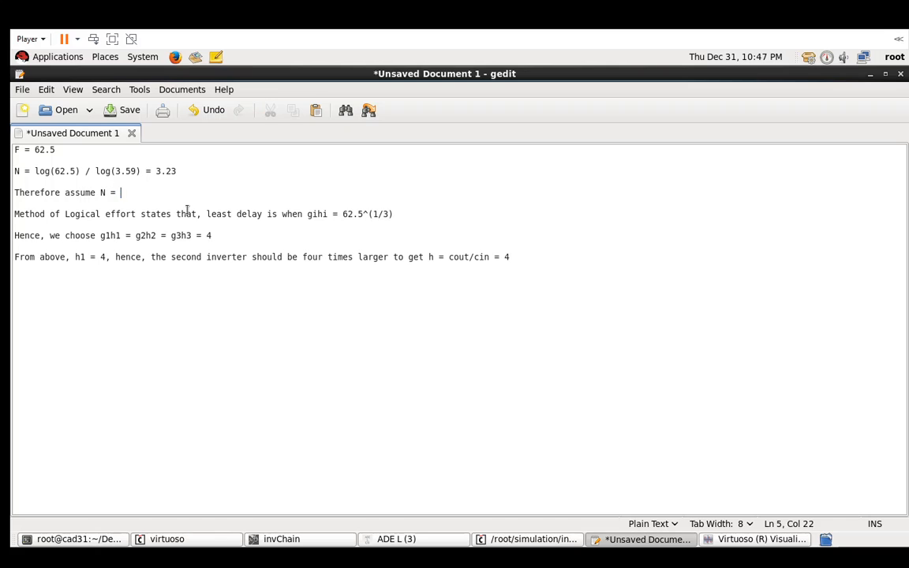
pyautogui.write('4')
# Change the least-delay exponent to 1/4 and the chosen gh value to 2.81 in the notes, and highlight that expression.
pyautogui.click(392, 213)
pyautogui.press('Left')
pyautogui.press('BackSpace')
pyautogui.write('4')
pyautogui.click(223, 235)
pyautogui.press('BackSpace')
pyautogui.write('2.81')
pyautogui.moveTo(105, 235); pyautogui.dragTo(231, 235)
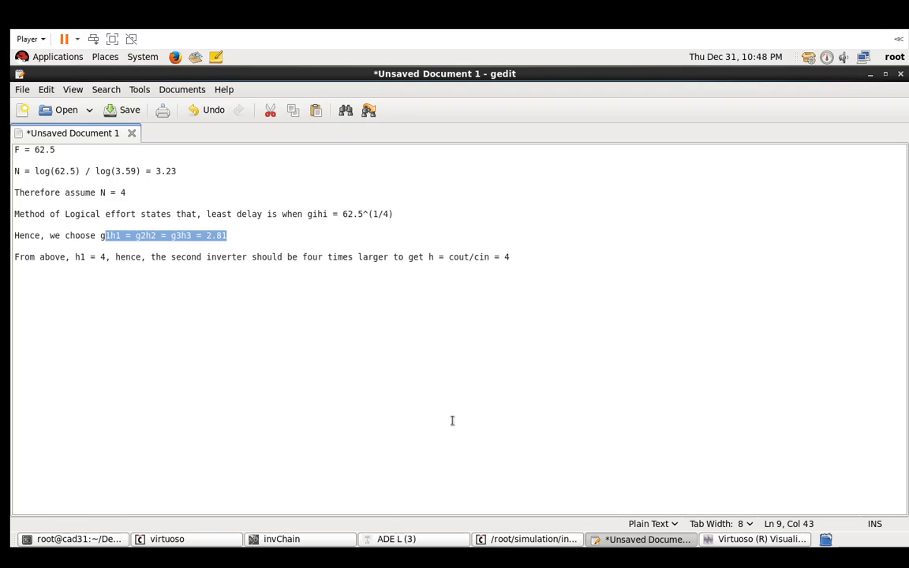
# Change the assumed number of stages to N = 2 and the least-delay expression to 62.5^(1/2).
pyautogui.click(135, 191)
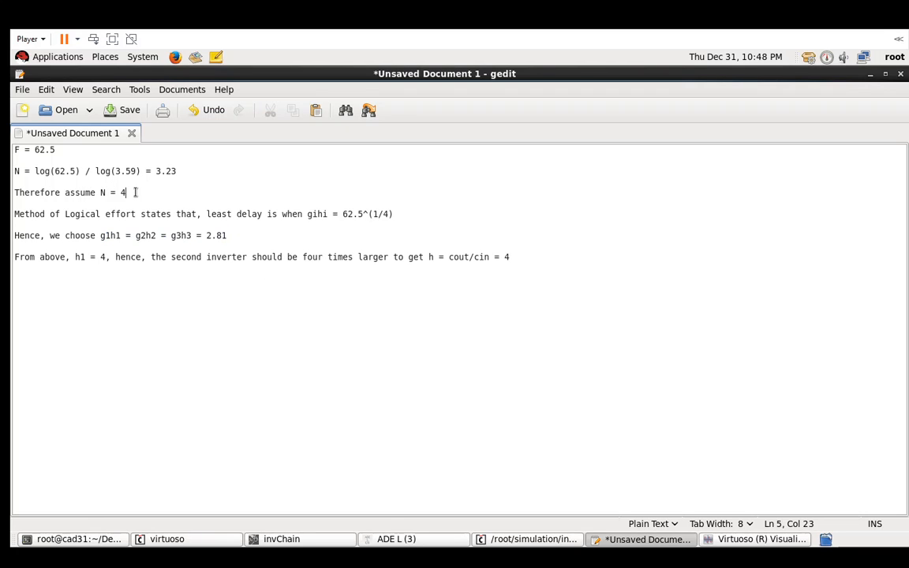
pyautogui.press('BackSpace')
pyautogui.write('2')
pyautogui.click(405, 218)
pyautogui.press('BackSpace')
pyautogui.press('BackSpace')
pyautogui.write('2)')
pyautogui.click(15, 225)
# Set the chosen gh value to 8 and remove the g3h3 term, so the line reads g1h1 = g2h2 = 8.
pyautogui.click(227, 235)
pyautogui.press('BackSpace')
pyautogui.press('BackSpace')
pyautogui.press('BackSpace')
pyautogui.press('BackSpace')
pyautogui.write('8')
pyautogui.press('Left')
pyautogui.press('Left')
pyautogui.press('Left')
pyautogui.press('Left')
pyautogui.press('Left')
pyautogui.press('Left')
pyautogui.press('BackSpace')
pyautogui.press('BackSpace')
pyautogui.press('Delete')
pyautogui.press('Delete')
pyautogui.press('Delete')
pyautogui.press('BackSpace')
pyautogui.press('BackSpace')
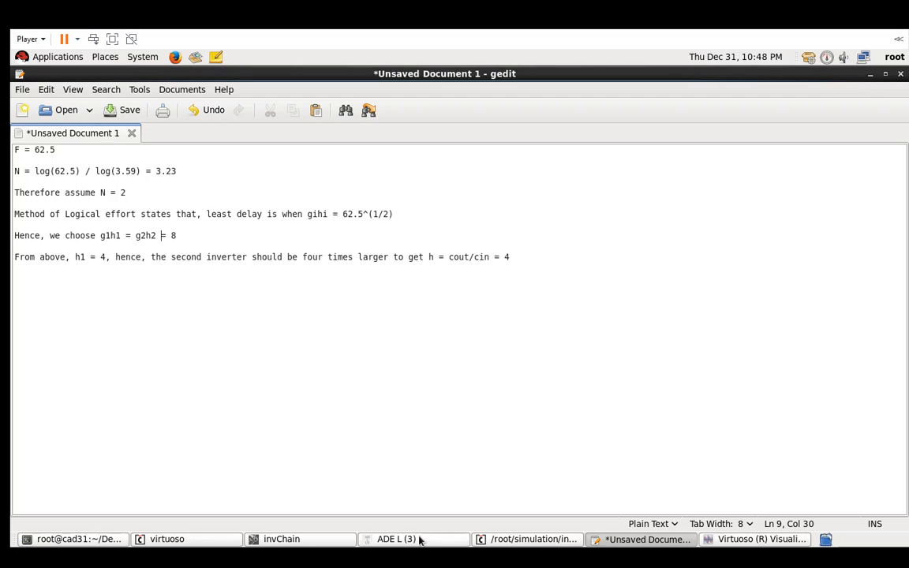
# Review the invChain schematic against the notes, highlight the N = log(62.5) / log(3.59) line, and return to the schematic.
pyautogui.click(324, 539)
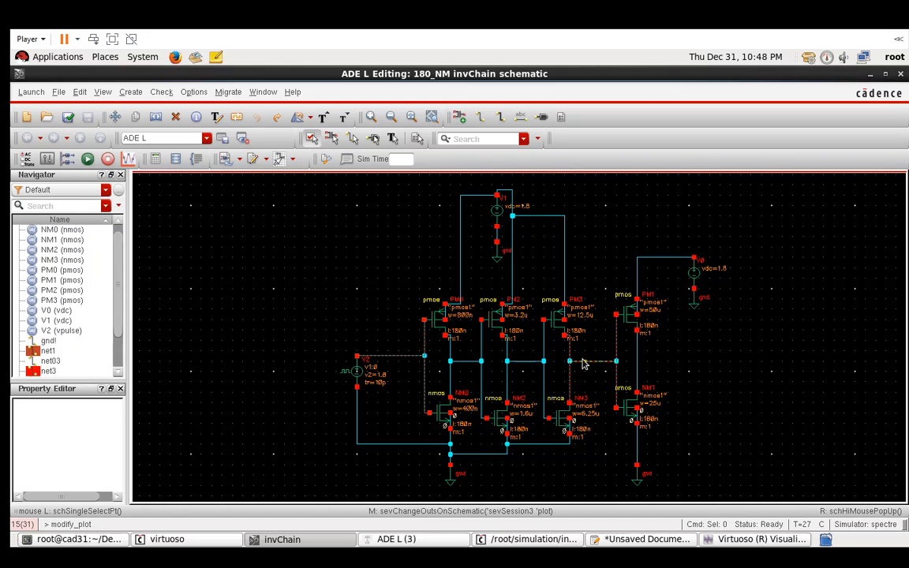
pyautogui.click(631, 539)
pyautogui.moveTo(182, 171); pyautogui.dragTo(13, 172)
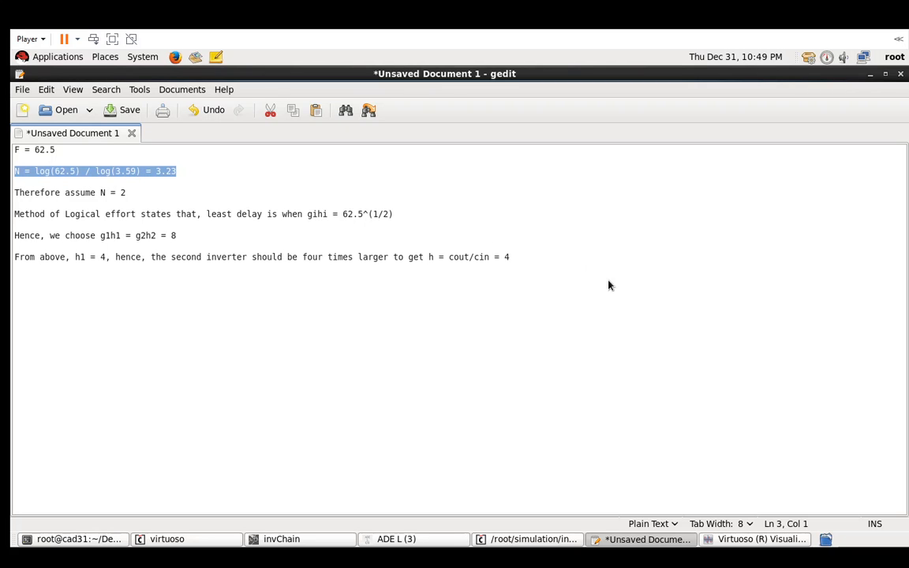
pyautogui.click(430, 542)
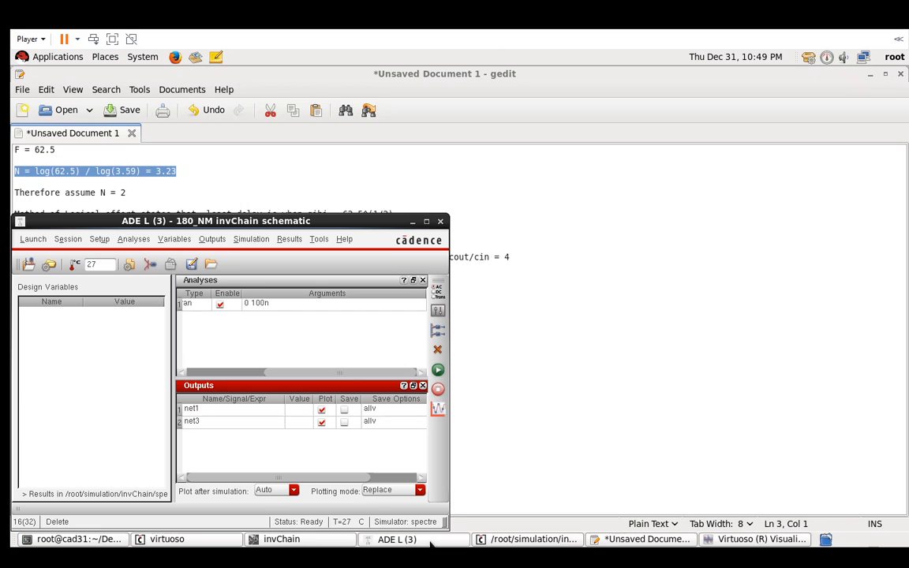
pyautogui.click(315, 539)
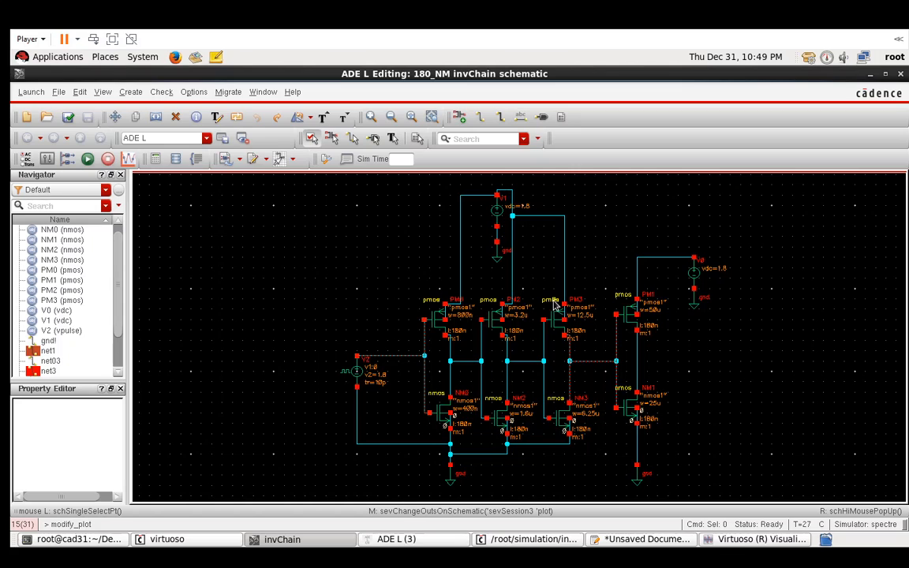